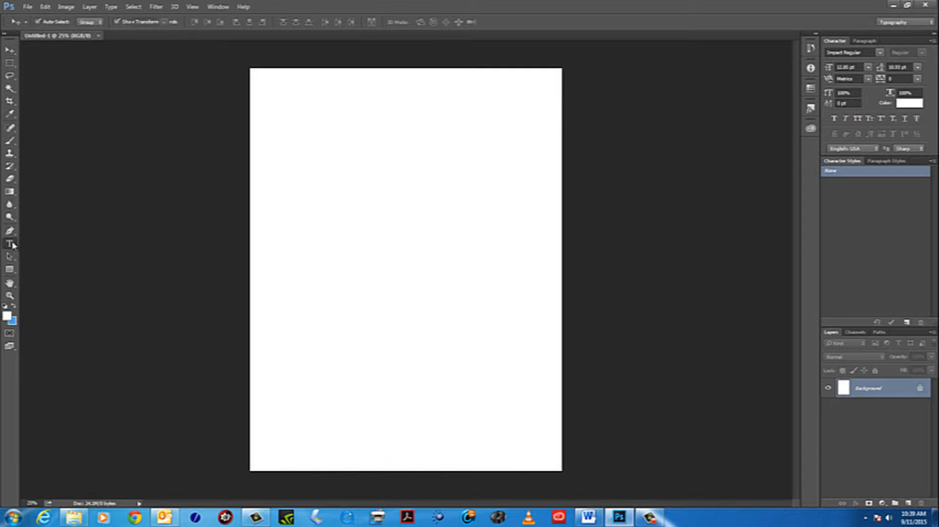
Step: Add the text "Emphais" in Impact Regular near the top of the page and enlarge it to about 118 pt
click(9, 244)
click(308, 142)
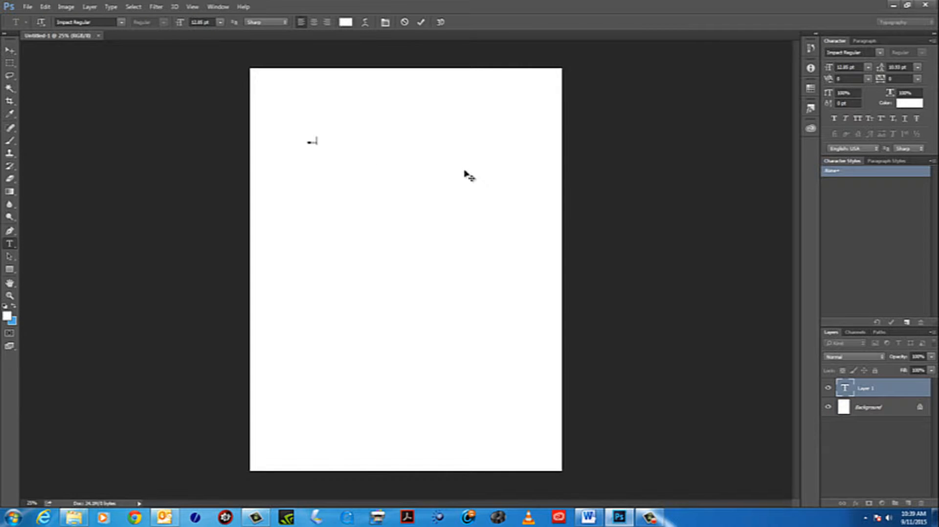
click(9, 50)
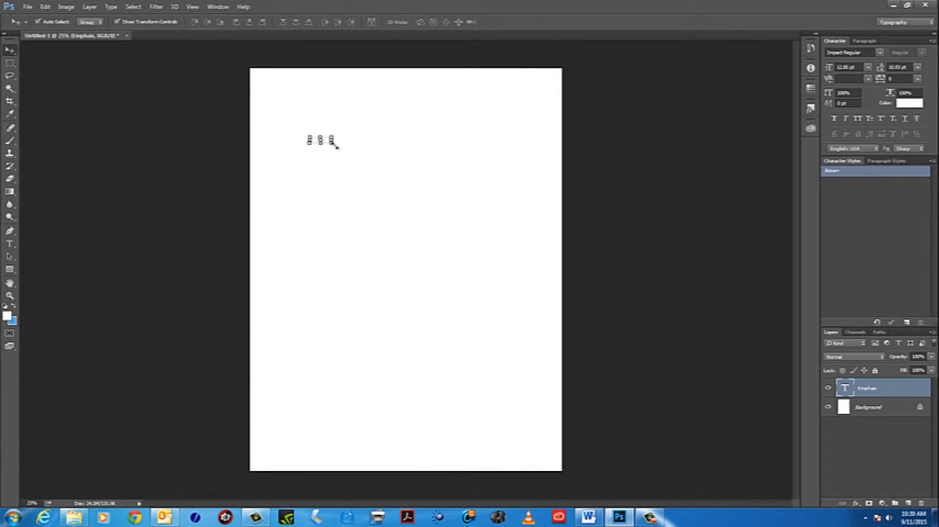
key(ctrl+t)
drag(337, 146, 479, 211)
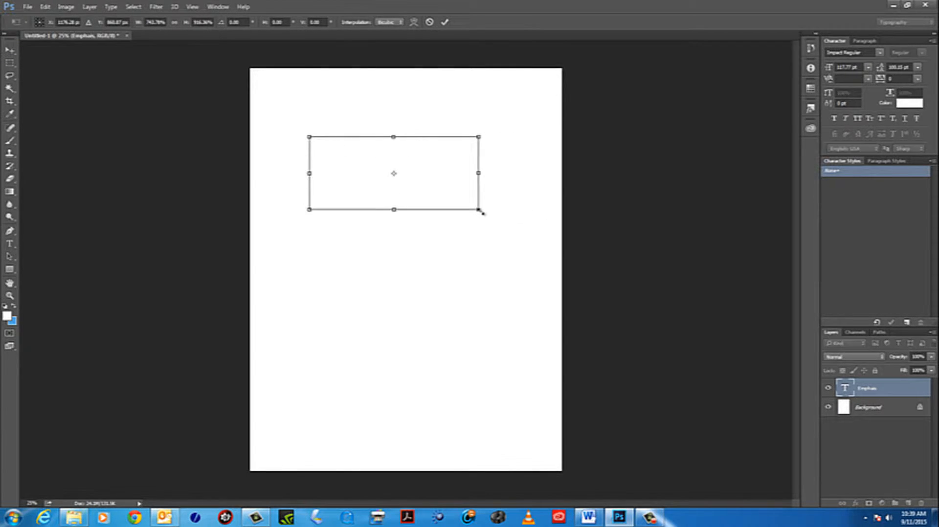
key(Return)
Step: Recolor the title text black and correct its spelling to "Emphasis"
double_click(845, 389)
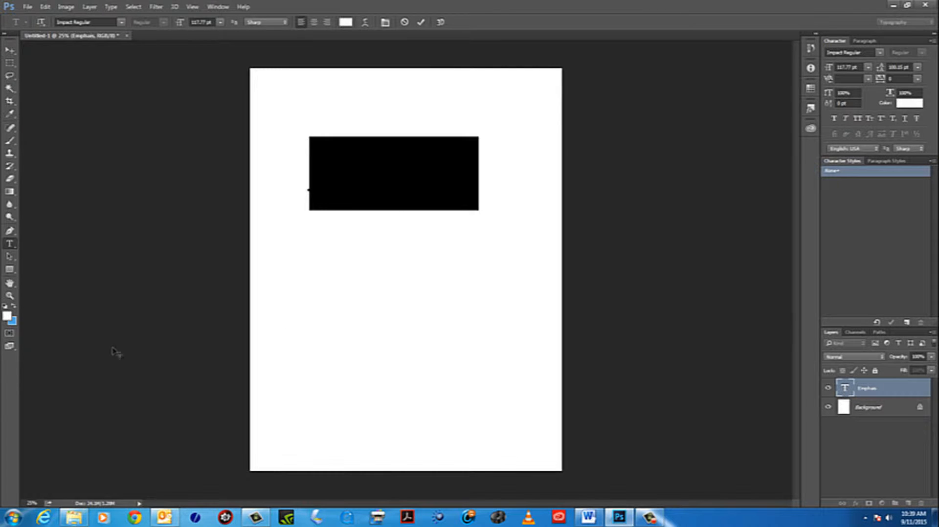
click(5, 307)
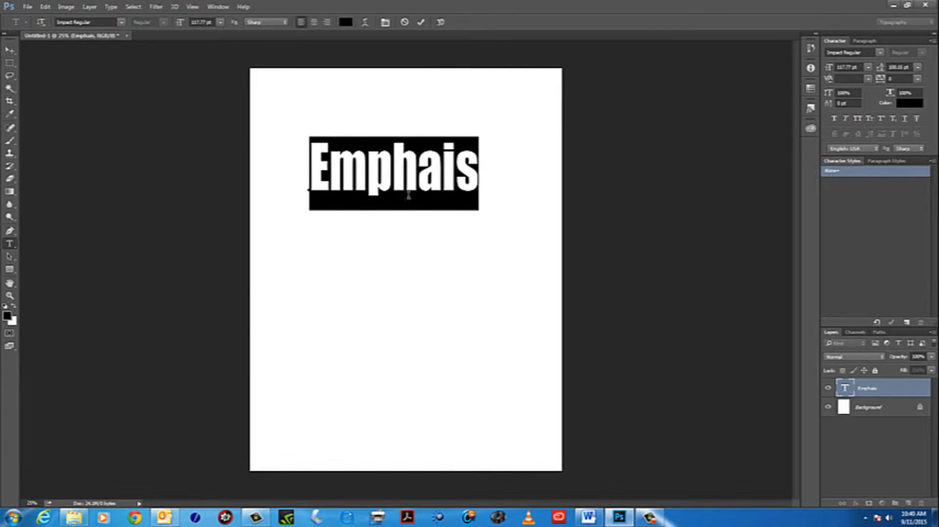
click(370, 148)
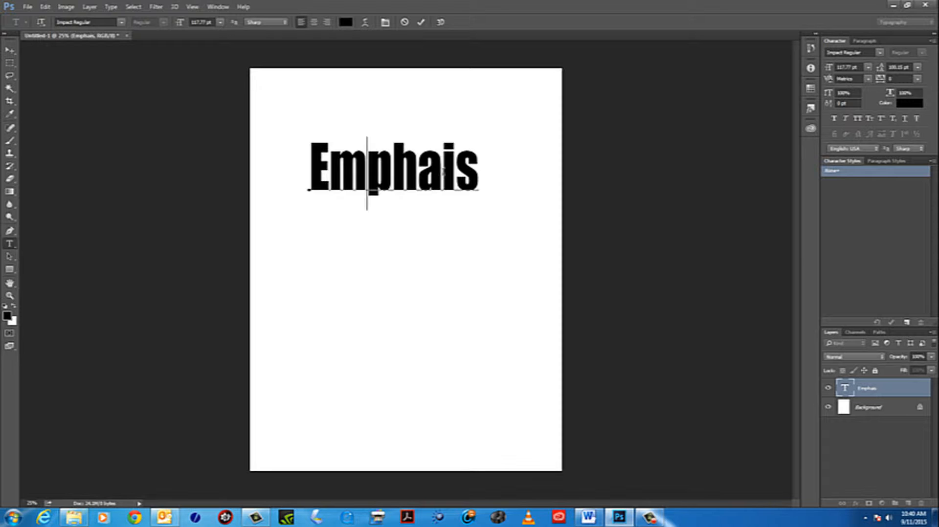
click(442, 170)
text(s)
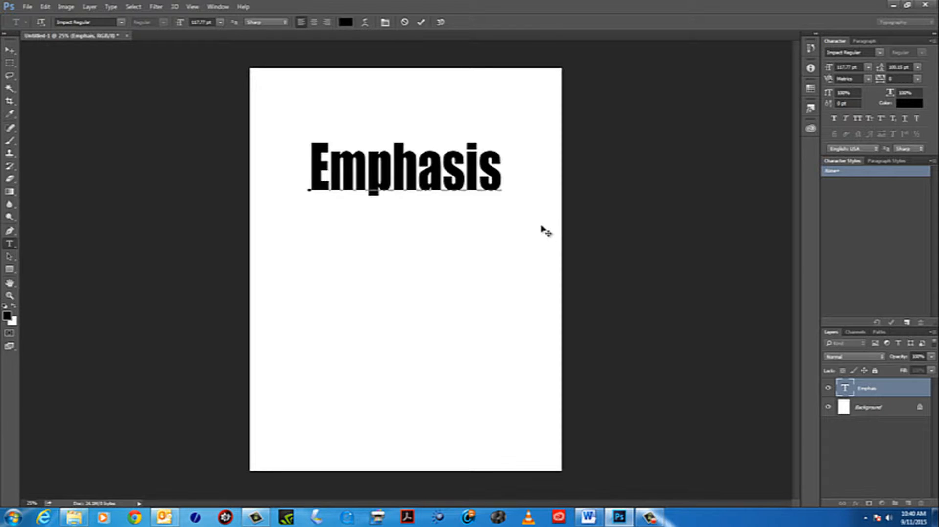
Step: Rotate the Emphasis text to -90° and scale it to about 137.5% so it runs up the page's left side
click(10, 50)
drag(489, 178, 436, 193)
key(ctrl+t)
drag(476, 142, 345, 98)
drag(408, 275, 436, 346)
drag(398, 210, 334, 323)
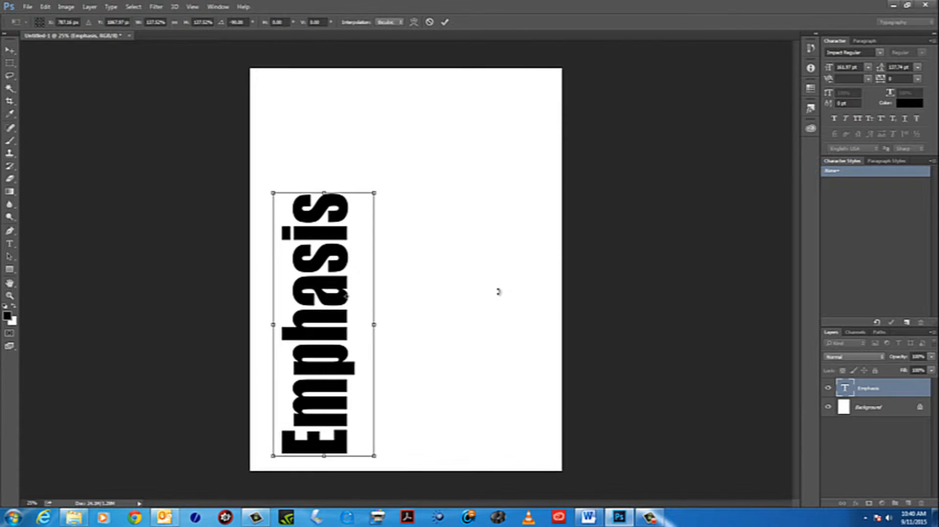
key(Return)
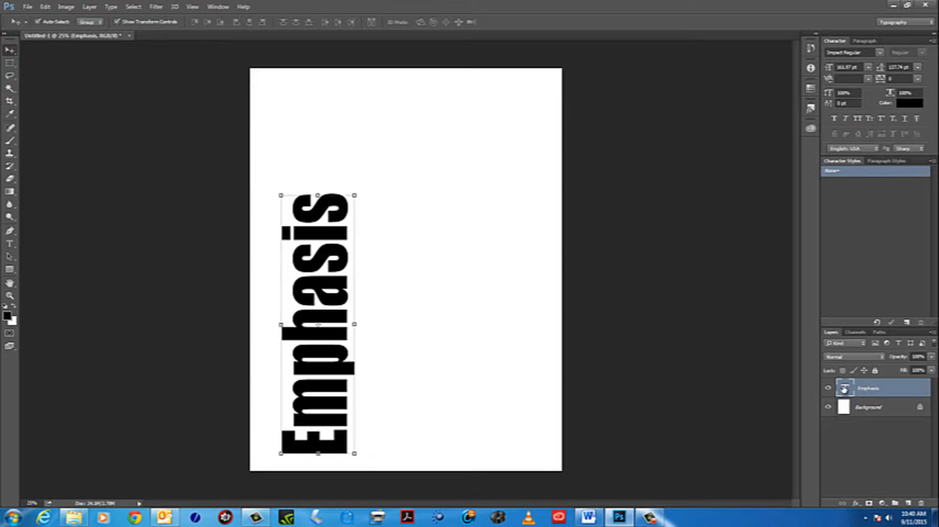
Step: Change the Emphasis text color to the muted reddish gray #937d7d and deselect the layer
double_click(844, 389)
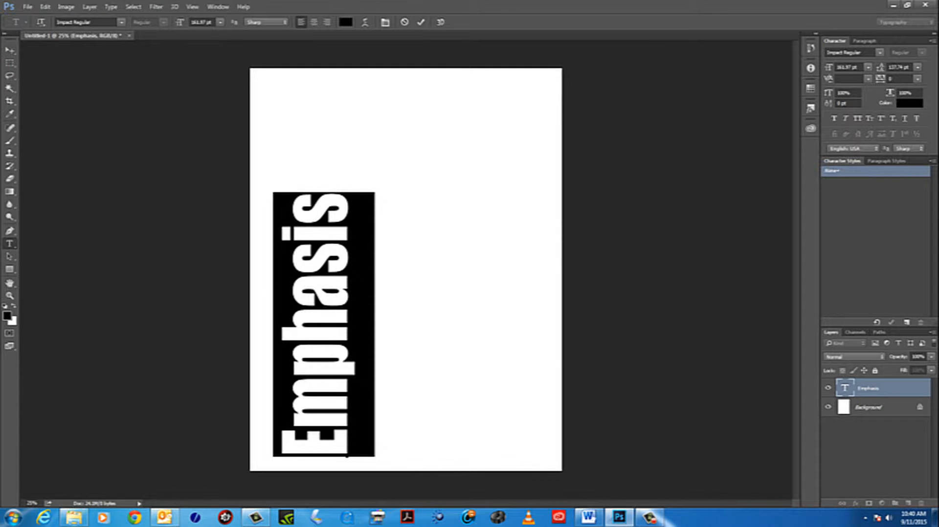
click(909, 103)
click(346, 160)
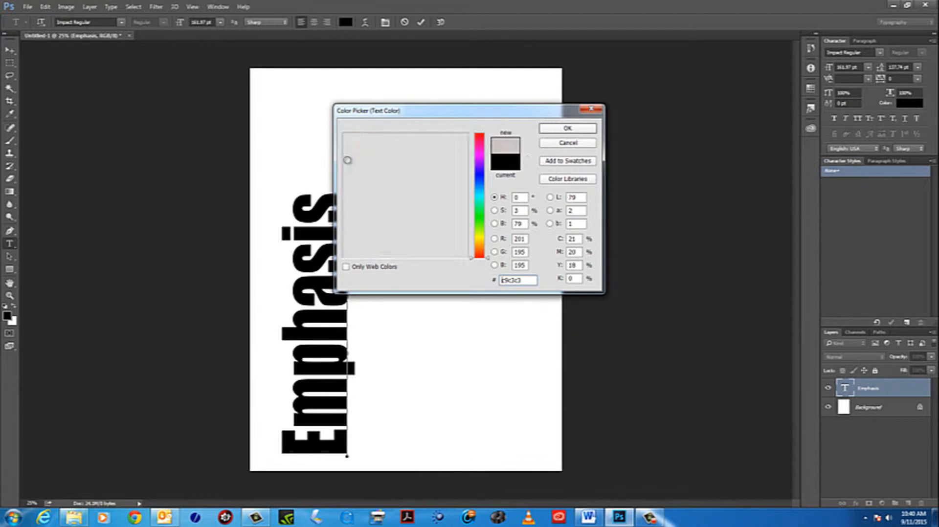
click(352, 147)
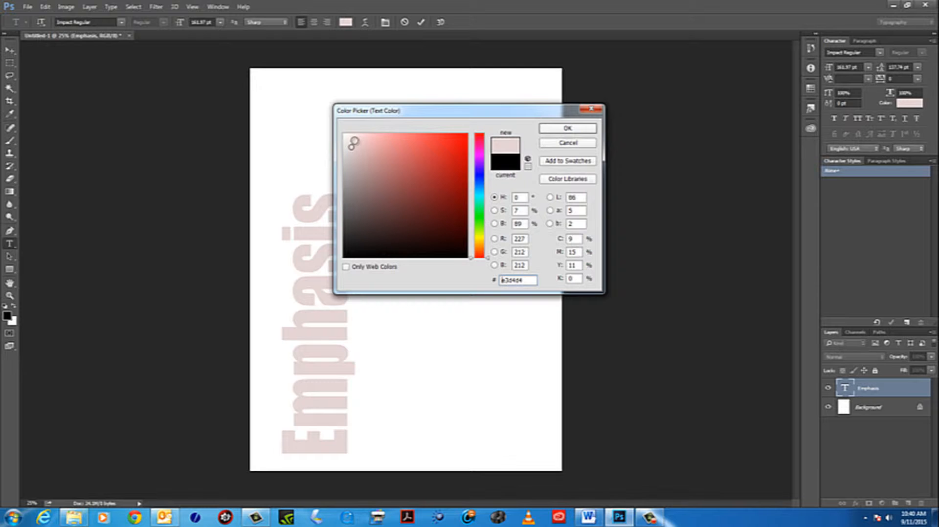
click(352, 195)
click(355, 192)
click(353, 184)
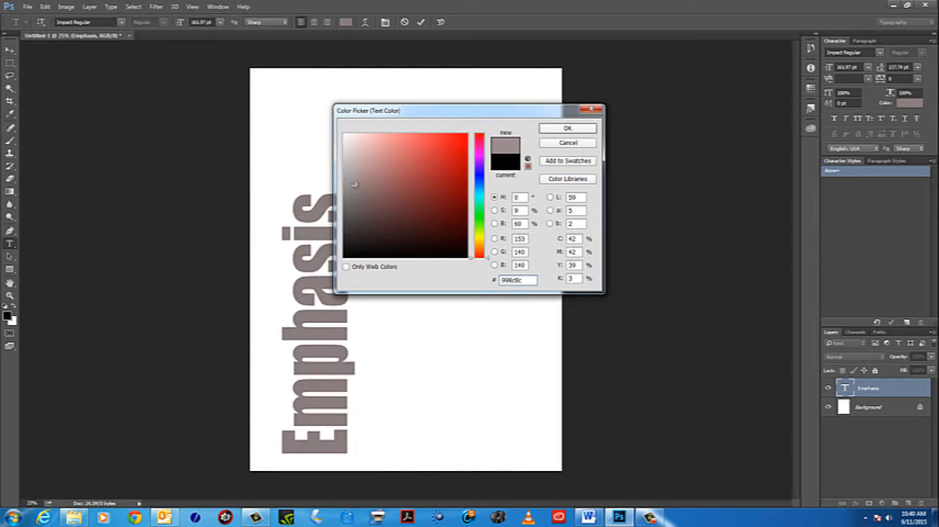
click(352, 175)
click(352, 184)
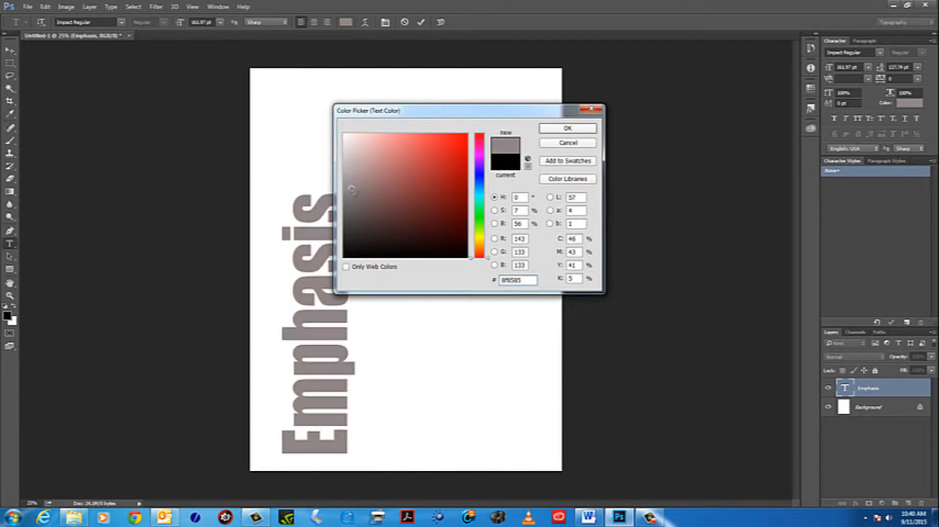
click(353, 195)
click(355, 186)
click(353, 176)
click(352, 198)
click(353, 187)
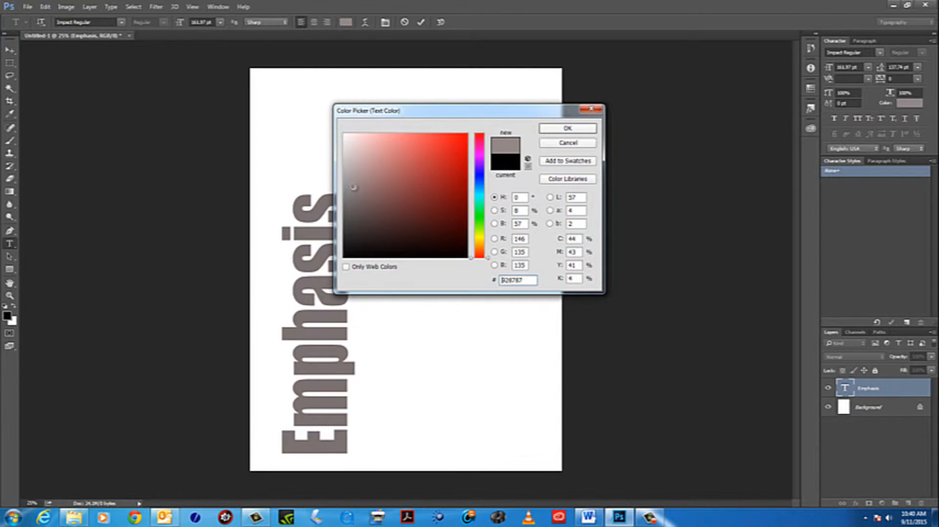
drag(353, 187, 363, 186)
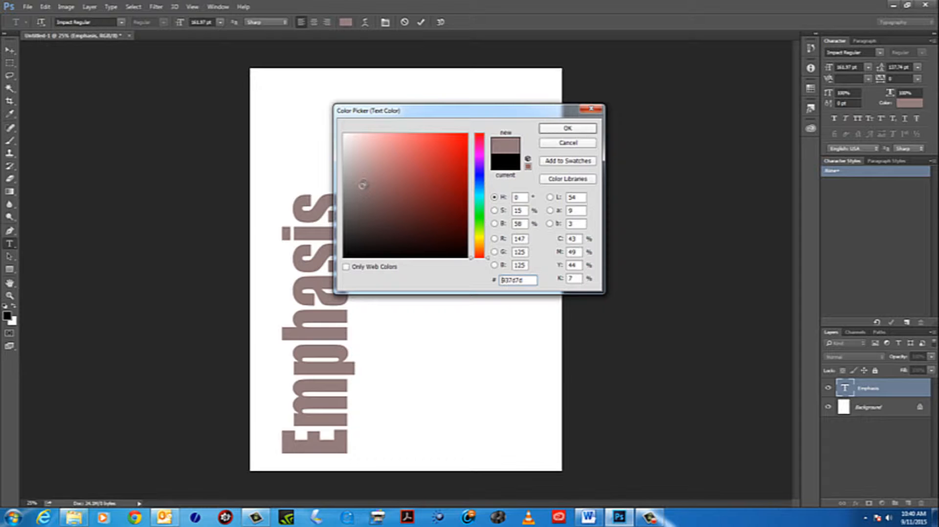
click(582, 129)
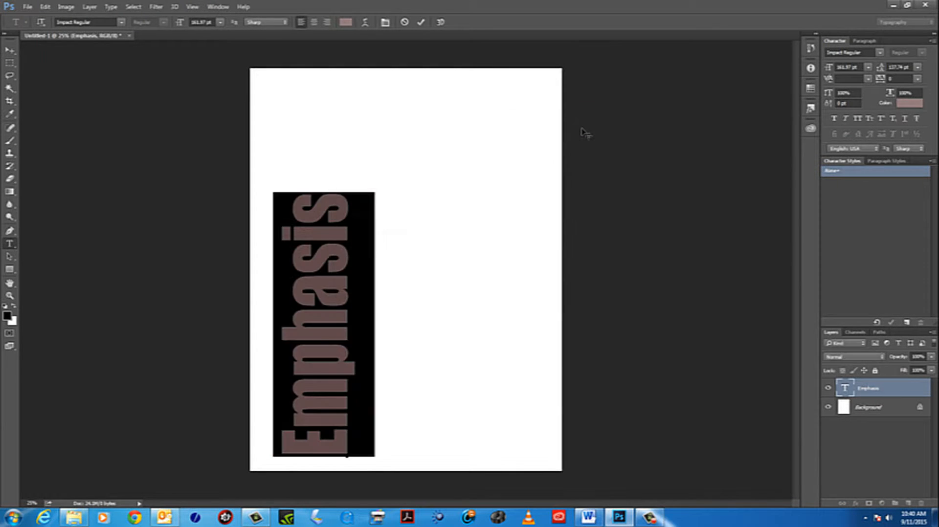
click(10, 51)
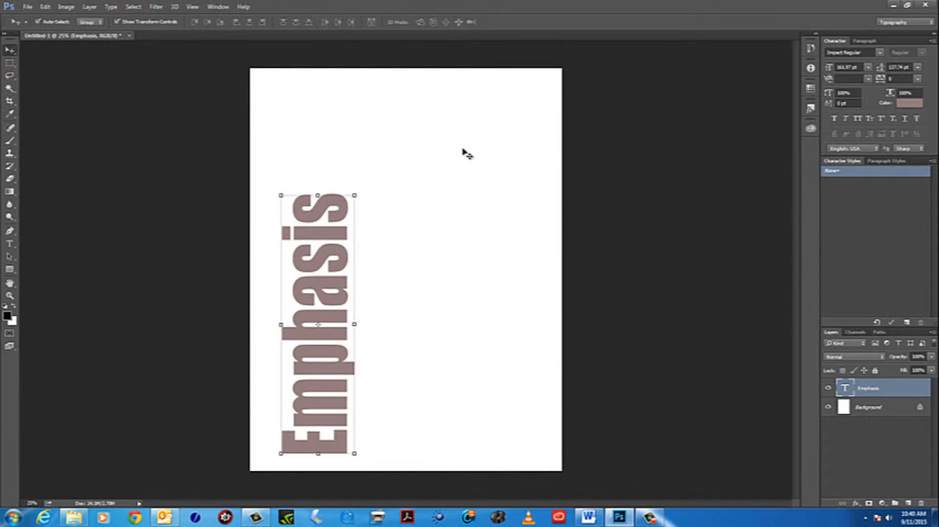
click(467, 154)
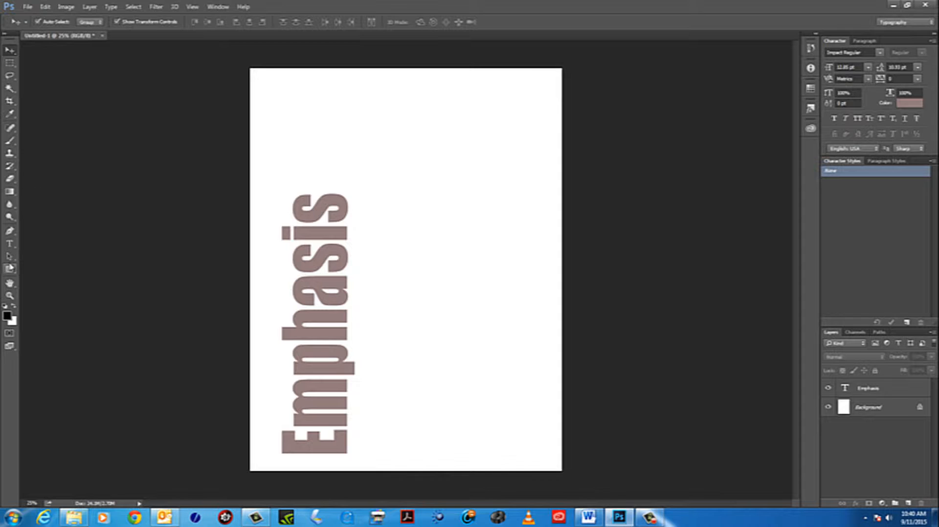
Step: Draw a wavy open path across the page above the Emphasis text with the Freeform Pen tool in Path mode
click(9, 244)
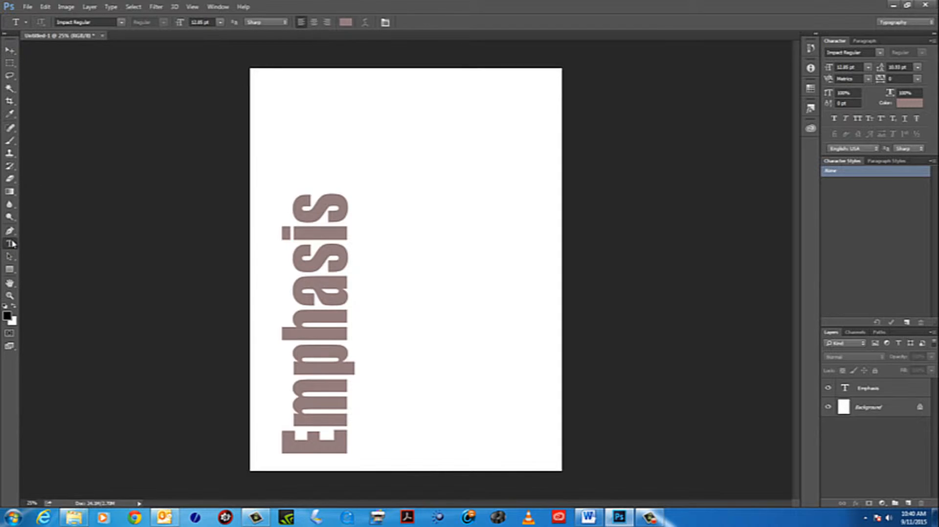
click(11, 232)
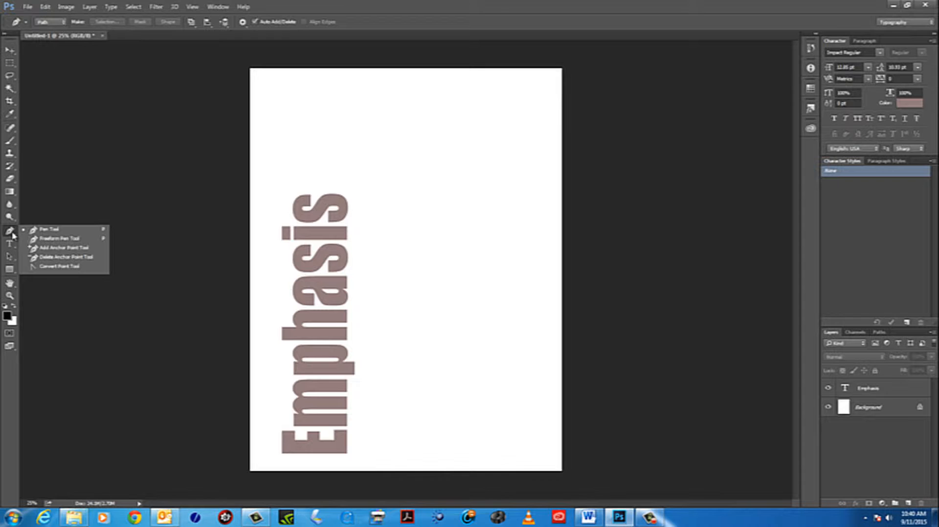
click(57, 239)
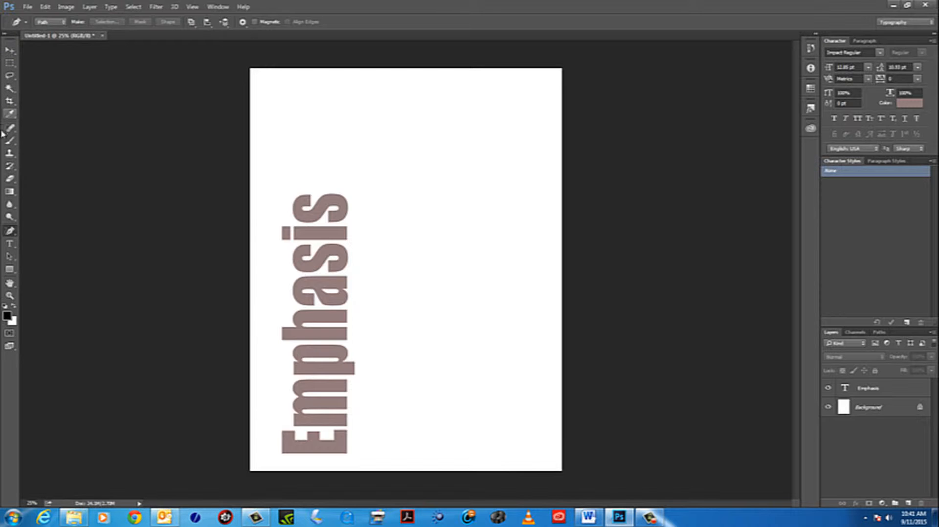
click(10, 234)
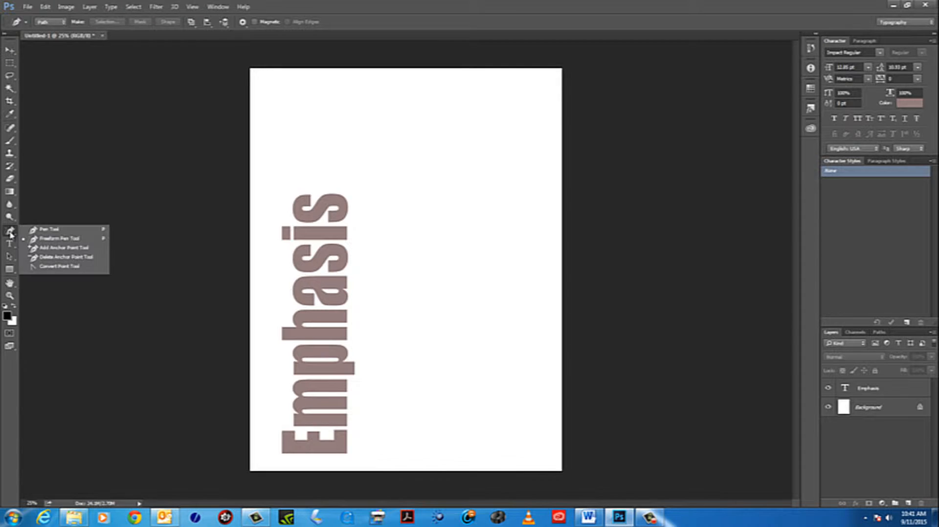
click(41, 229)
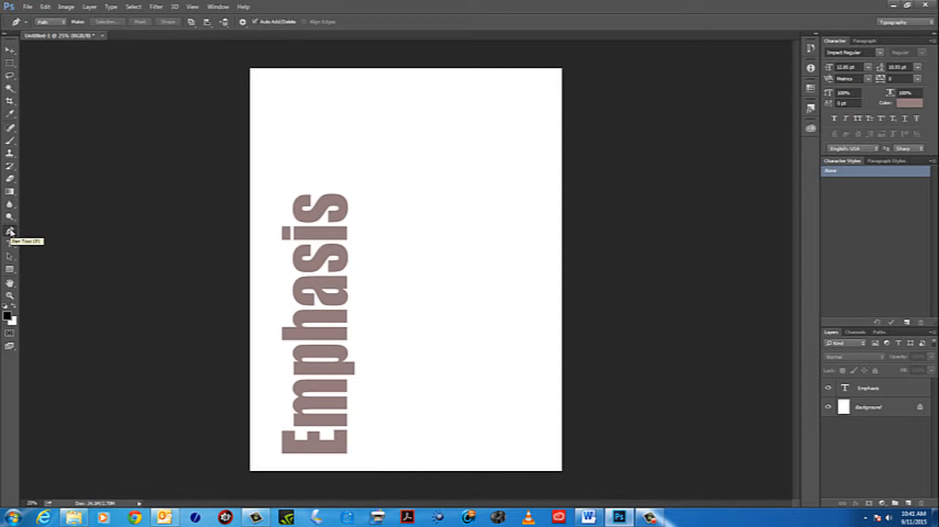
click(11, 234)
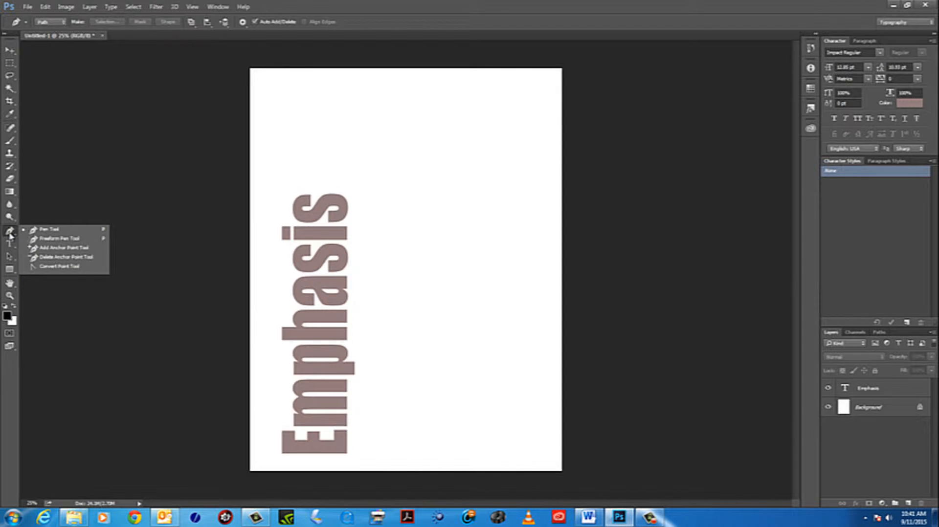
click(50, 239)
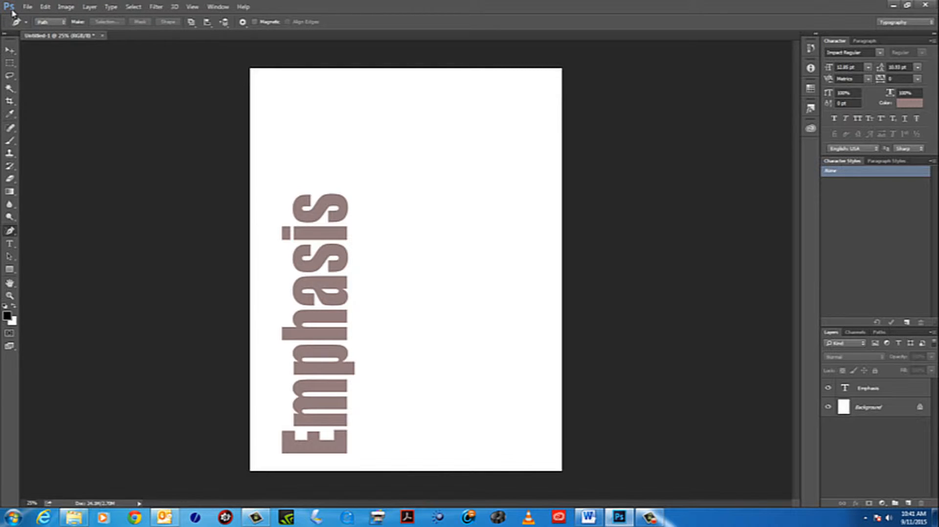
click(64, 22)
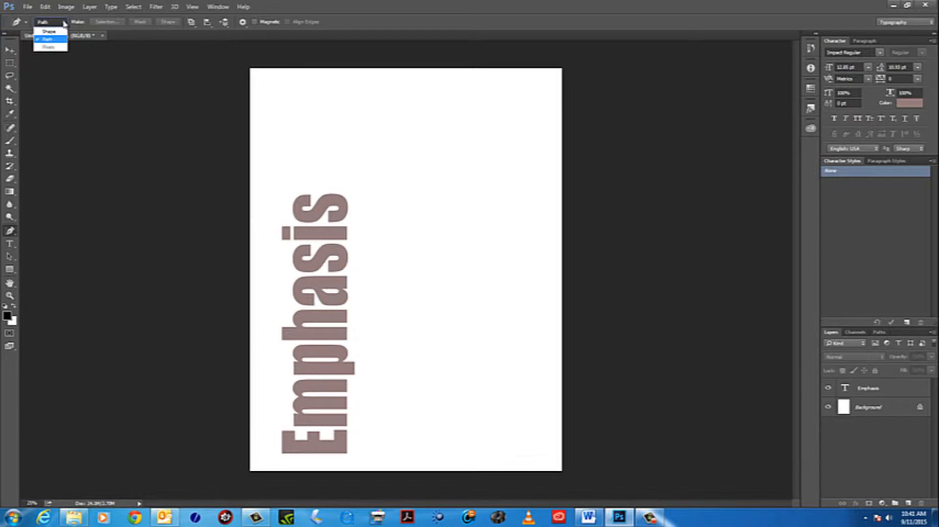
click(48, 40)
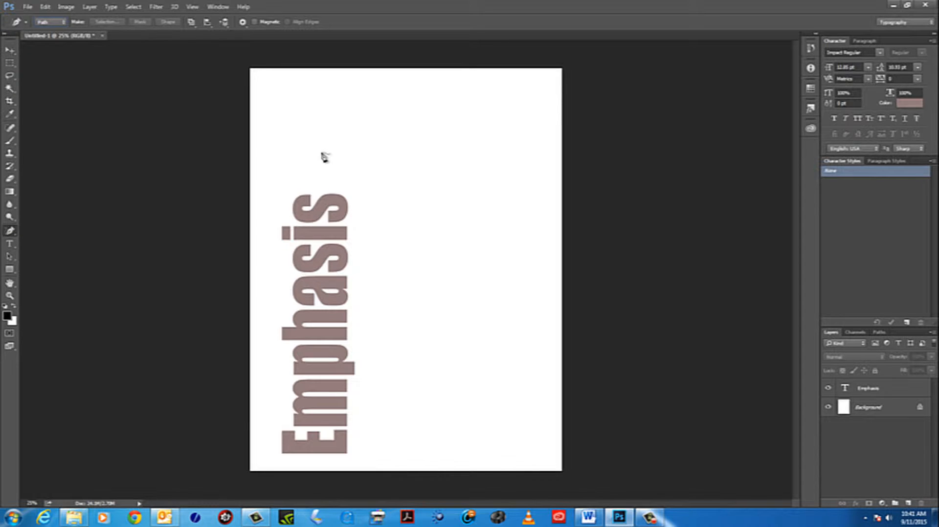
mouse_move(296, 150)
mouse_down()
mouse_move(352, 138)
mouse_move(393, 170)
mouse_move(453, 178)
mouse_move(512, 162)
mouse_up()
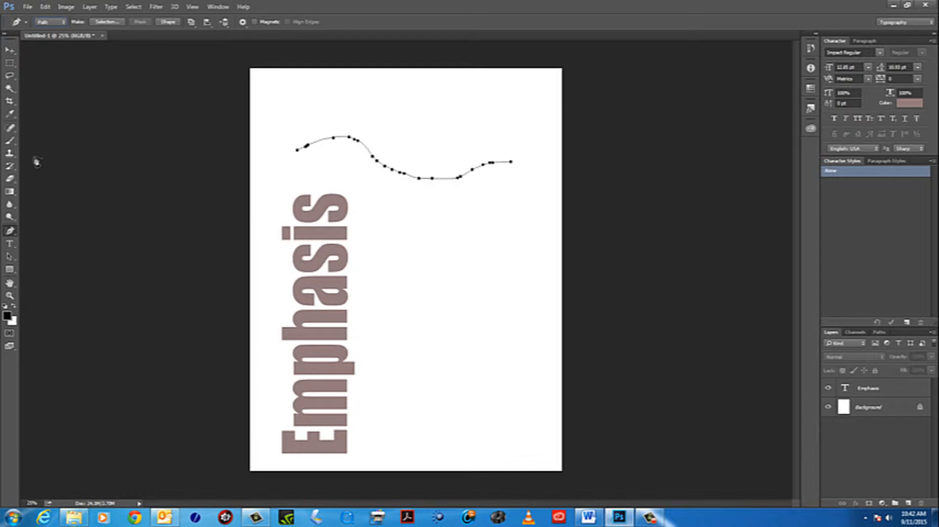
click(10, 246)
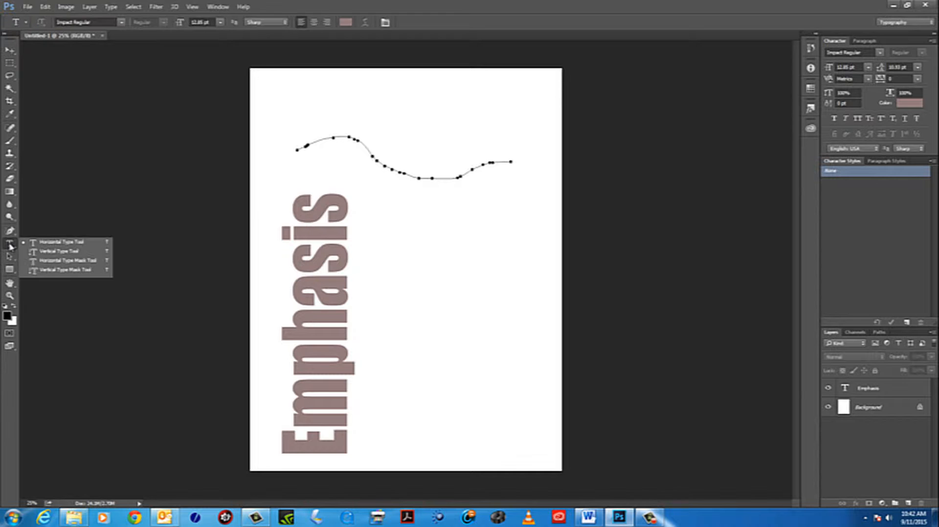
click(77, 245)
click(74, 239)
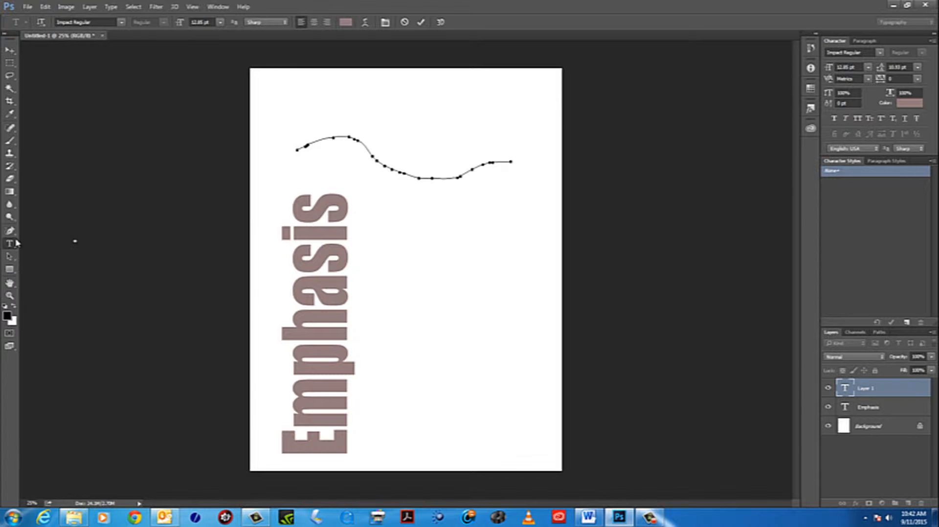
key(ctrl+Return)
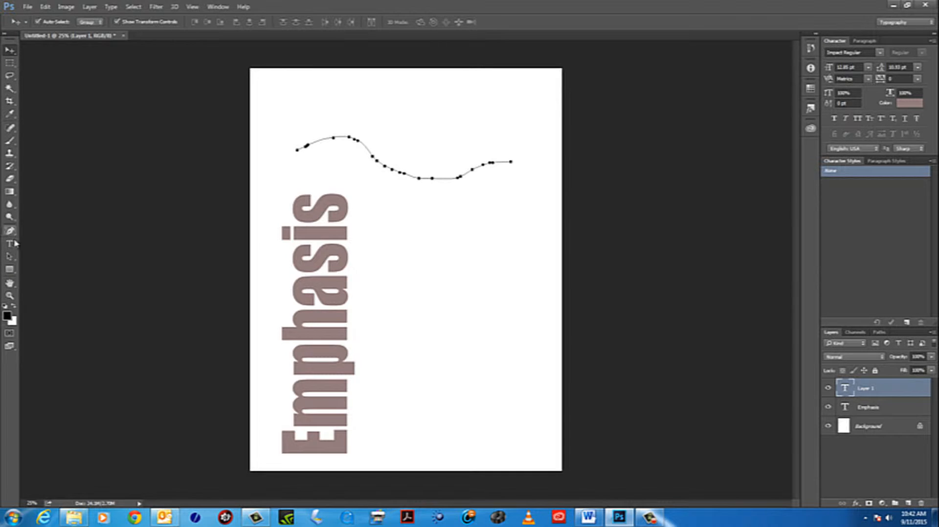
click(11, 243)
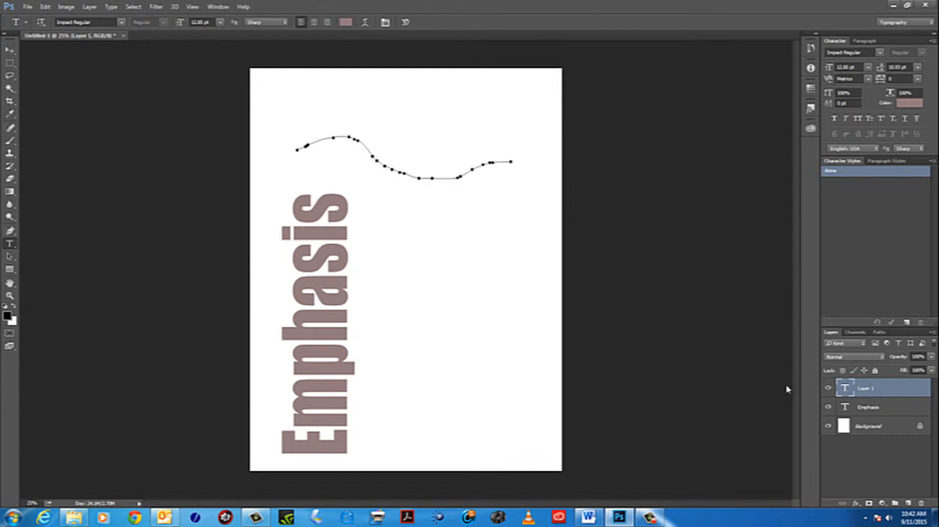
click(10, 50)
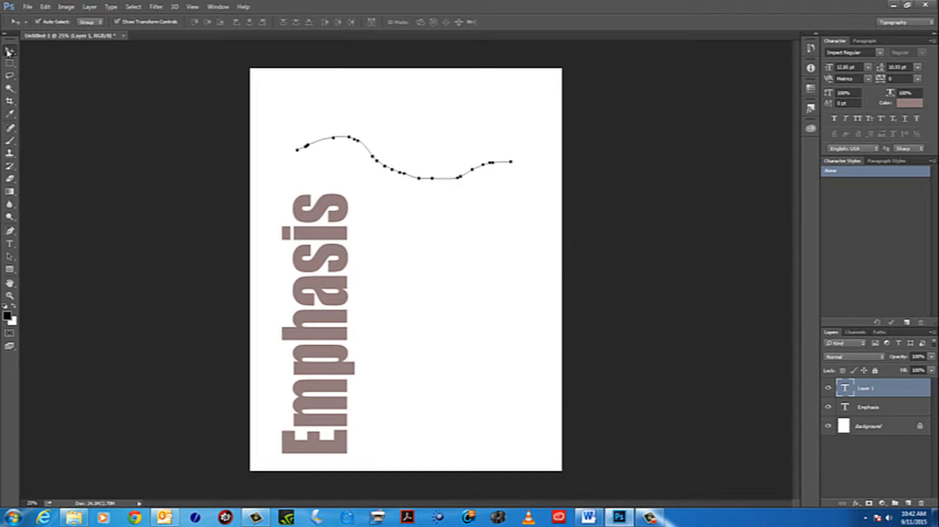
click(10, 243)
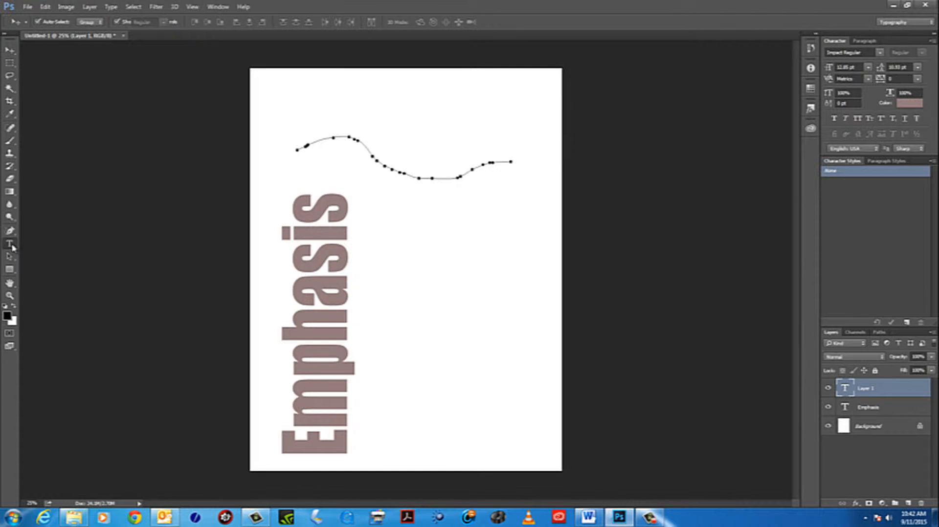
click(11, 50)
Step: Activate the Horizontal Type tool, and float the Layers panel beside the page, enlarged to list every layer
click(10, 244)
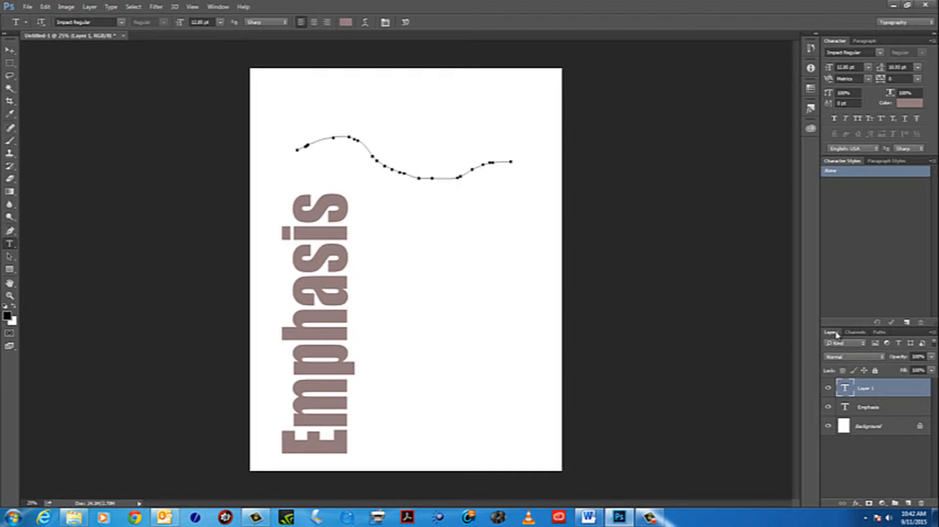
drag(836, 335, 631, 131)
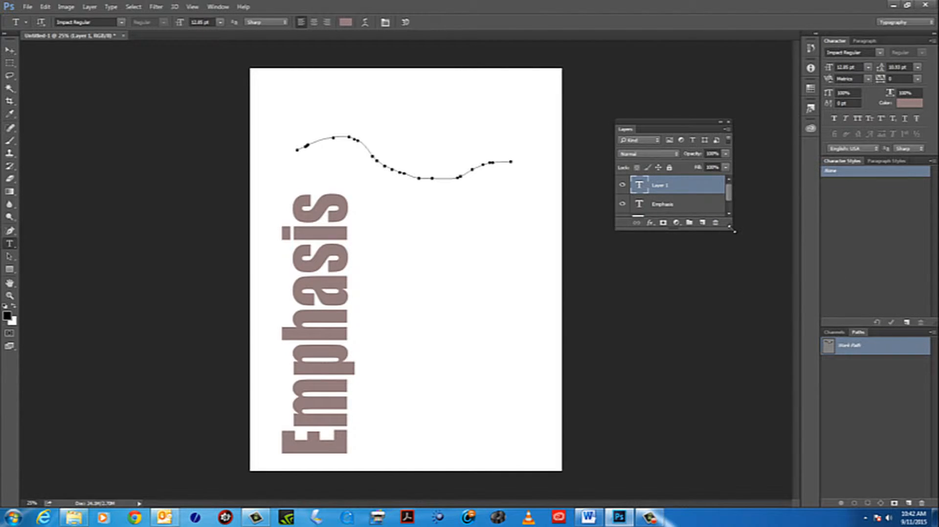
drag(733, 230, 746, 391)
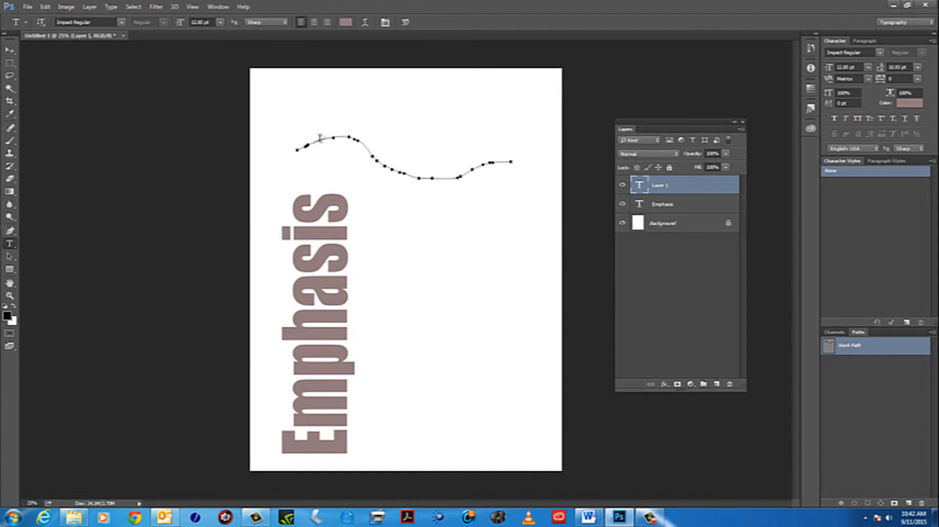
Step: Add the text "Flow Flow Flow Flow" at 48 pt along the wavy path, starting near its beginning
click(320, 138)
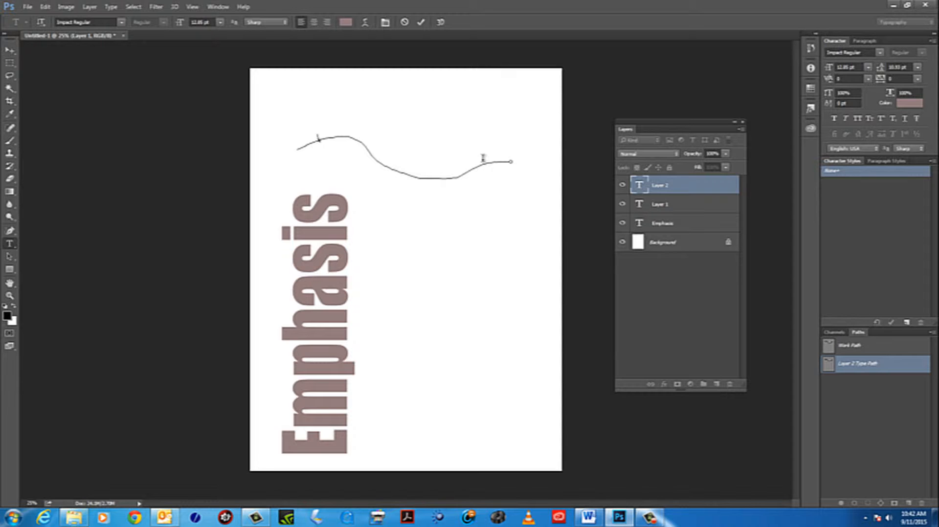
click(221, 22)
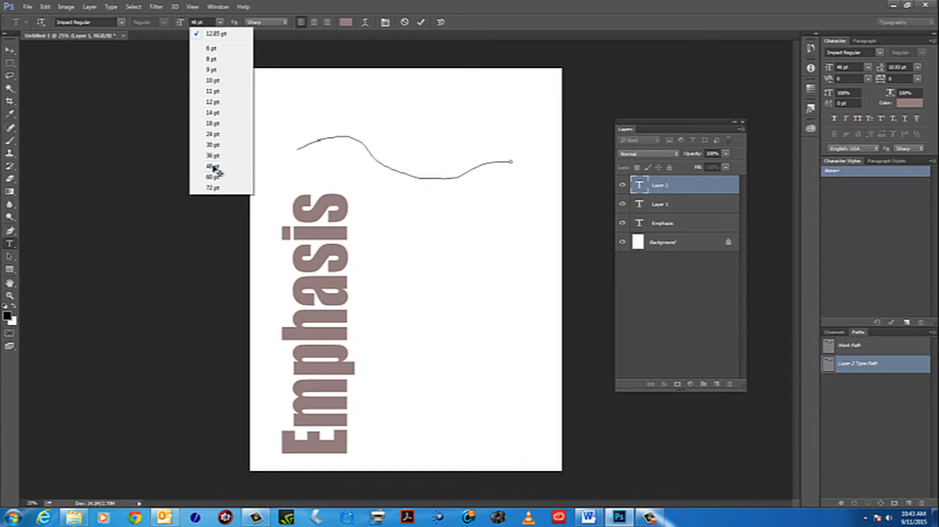
click(213, 168)
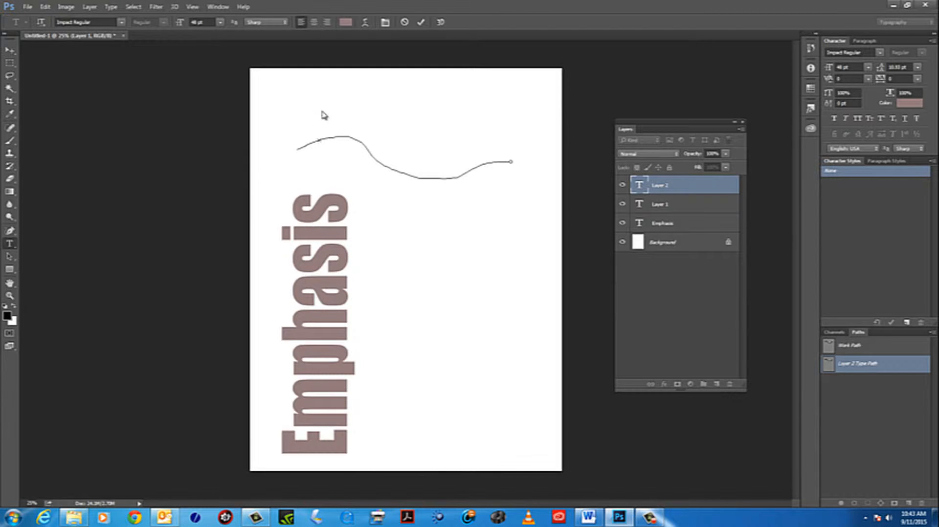
text(Flow)
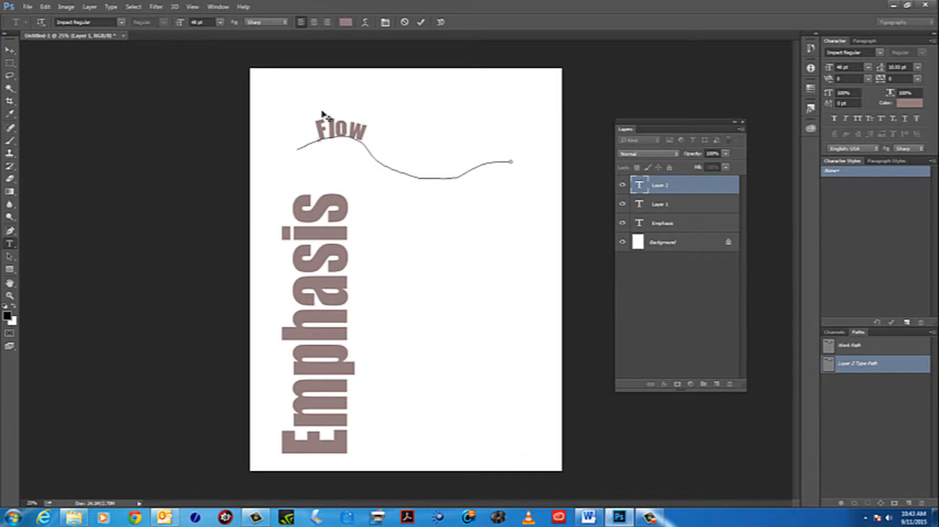
text( Flow)
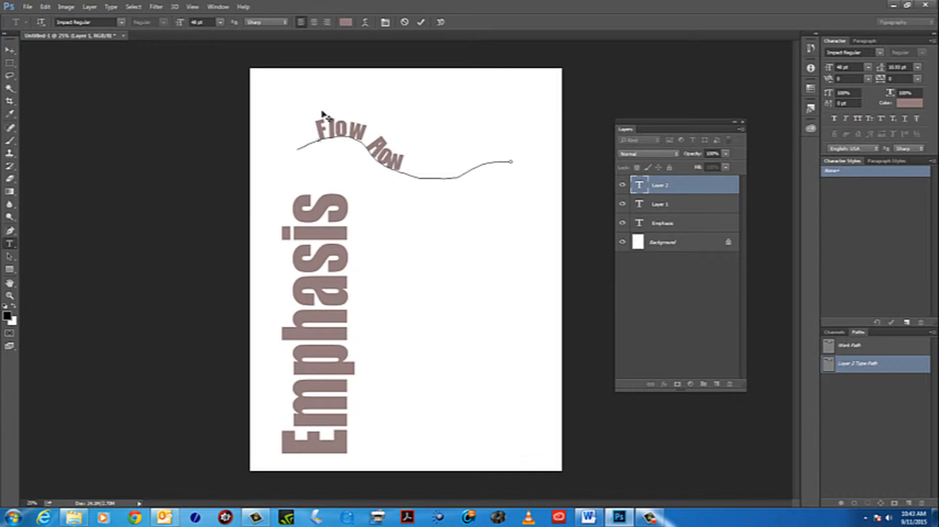
text( Flow)
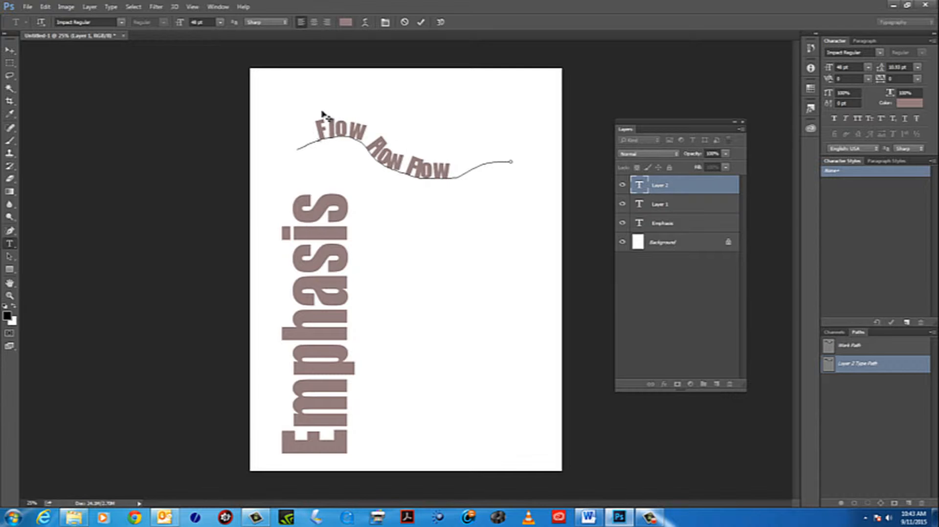
text(Flow)
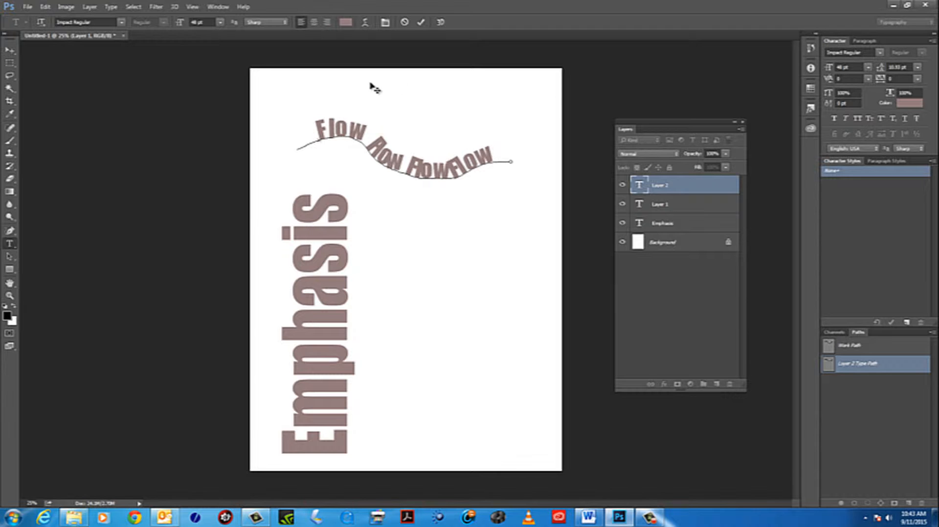
click(14, 51)
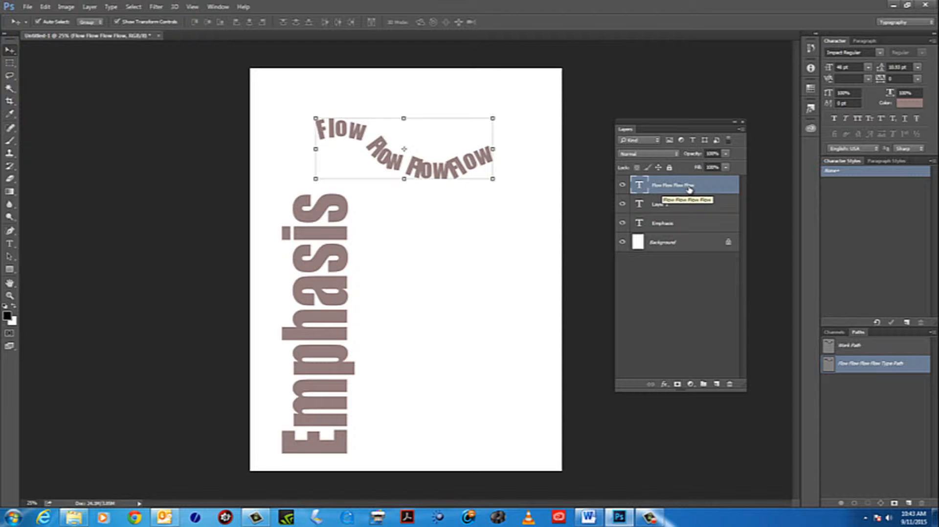
Step: Recolor the entire Flow path text bright red #ef1414
double_click(639, 186)
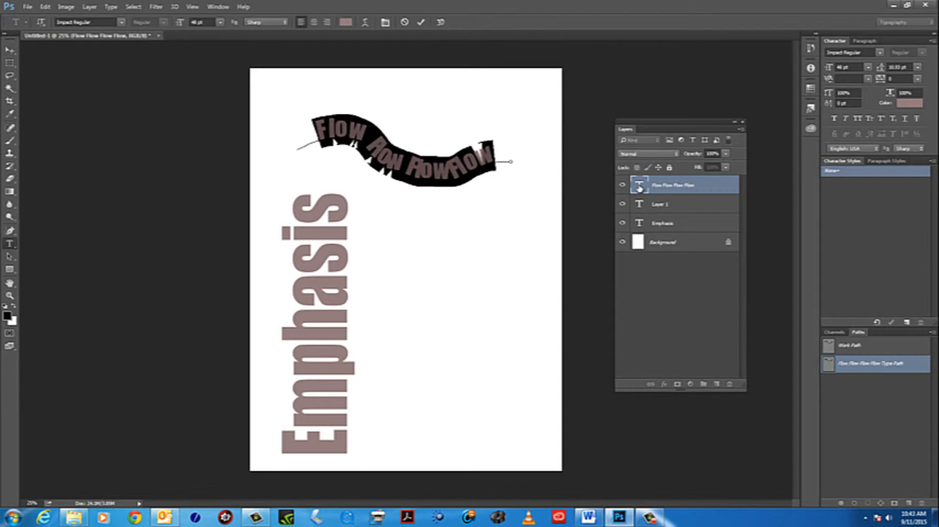
click(9, 316)
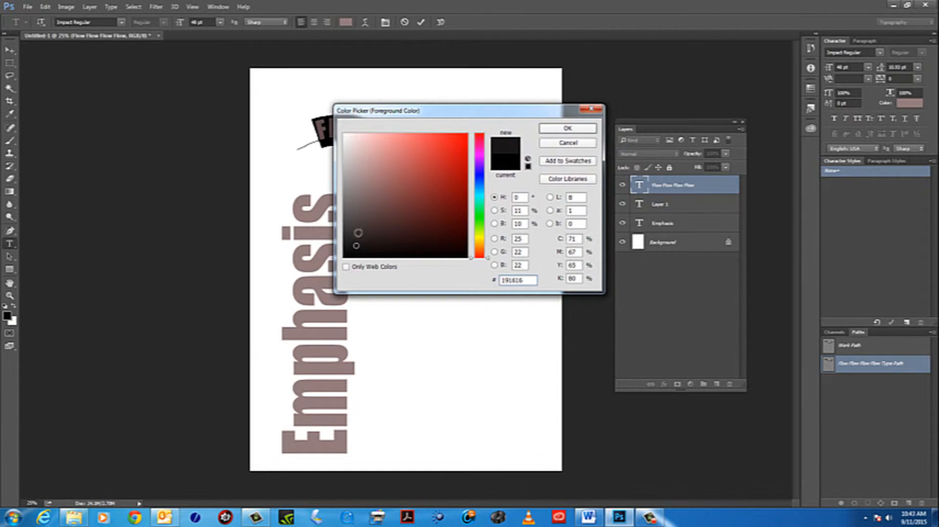
click(357, 219)
click(457, 141)
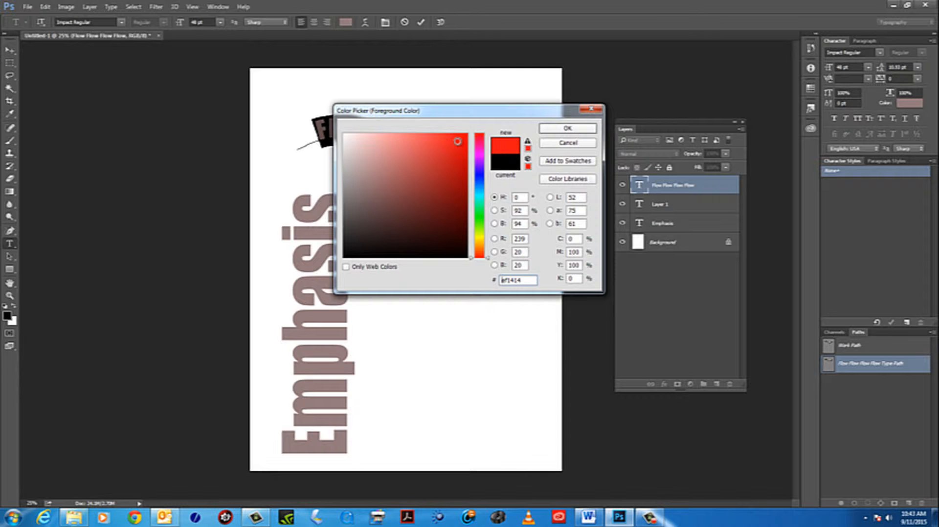
click(582, 130)
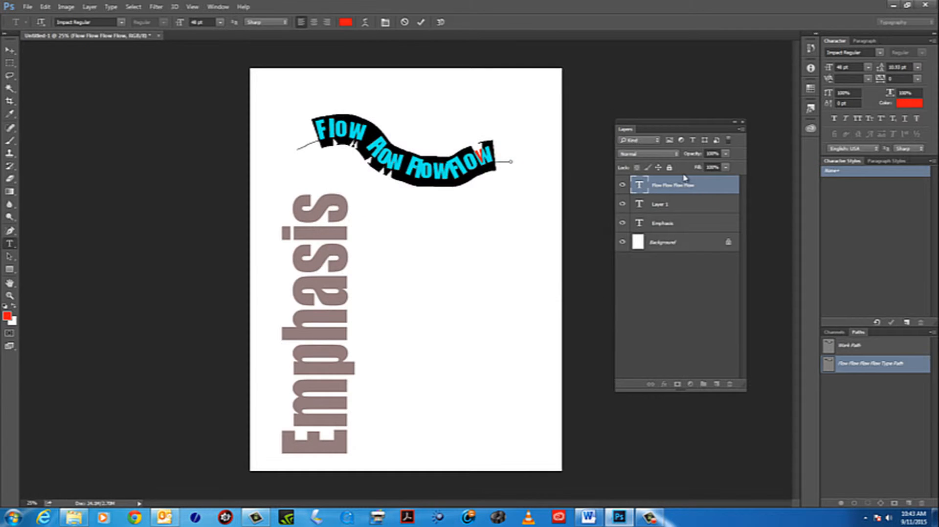
click(650, 189)
key(v)
Step: Try to recolor the Flow path text dark reddish brown #654747
double_click(639, 185)
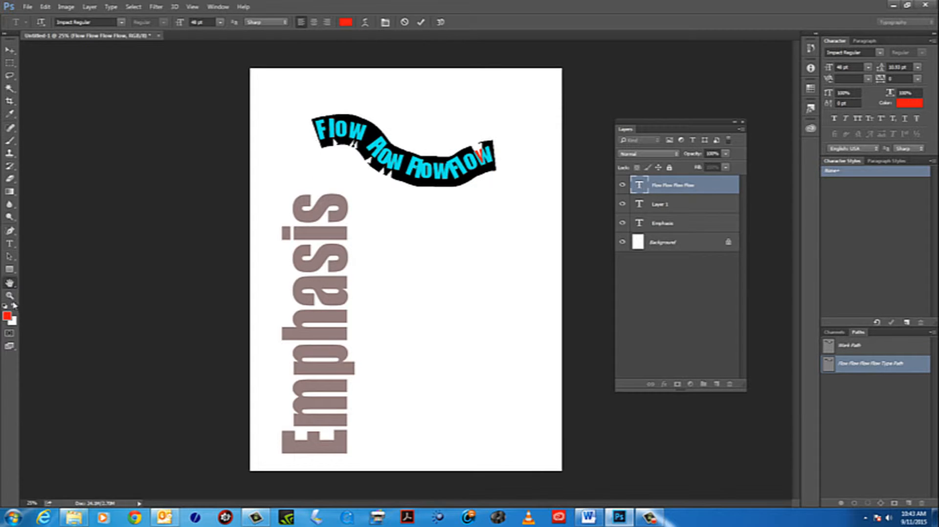
click(7, 316)
drag(359, 242, 380, 209)
click(576, 128)
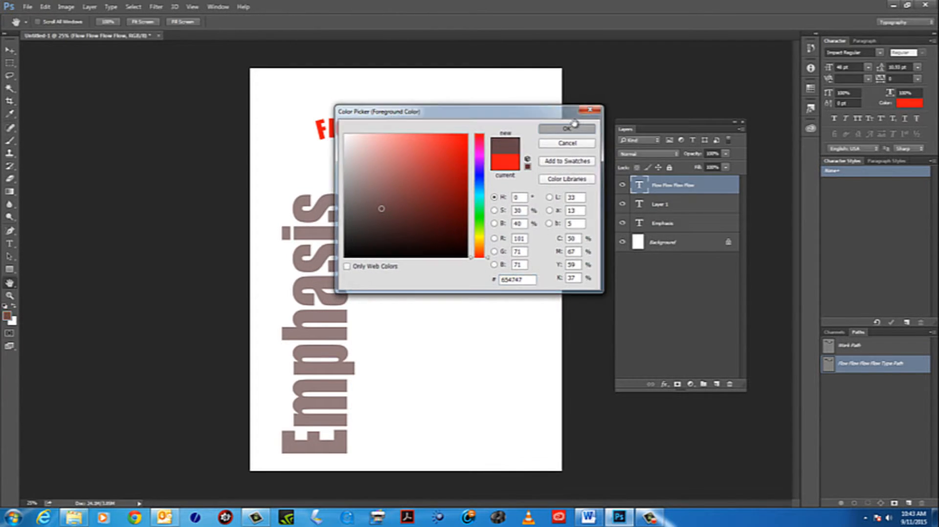
Step: Recolor the Flow path text gray #706767 and move it down so it overlaps the middle of the Emphasis title
double_click(640, 184)
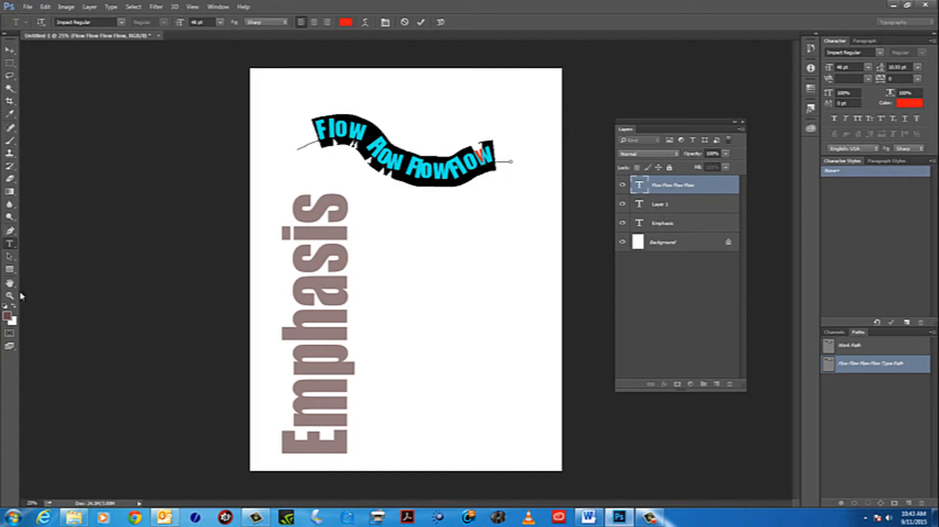
click(7, 316)
click(366, 193)
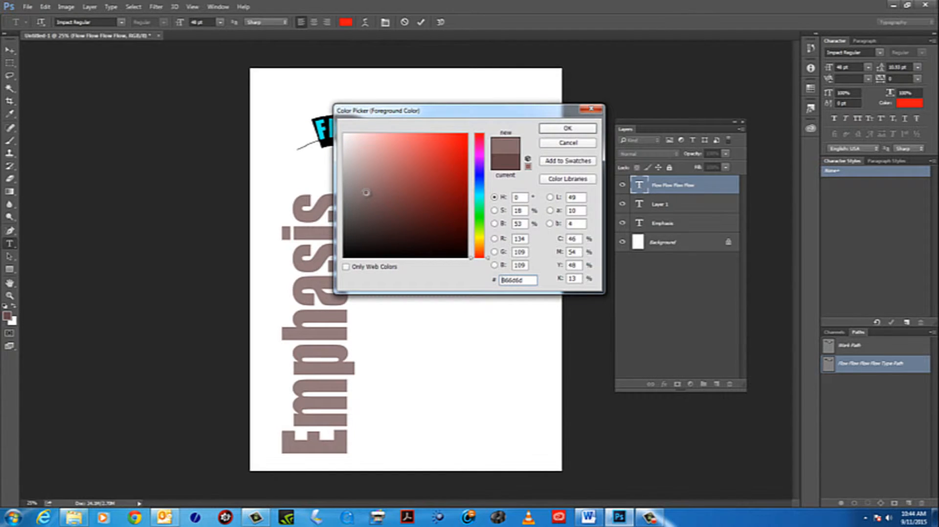
click(375, 171)
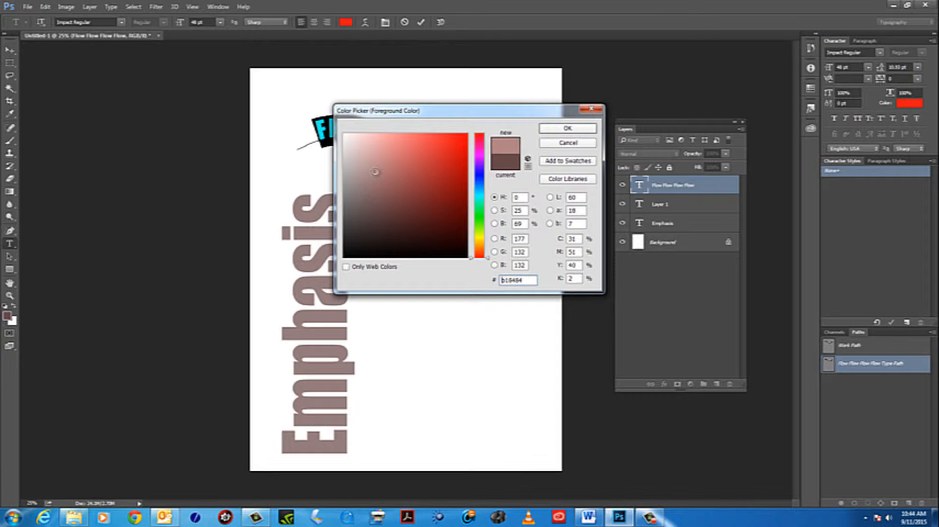
click(358, 179)
click(353, 203)
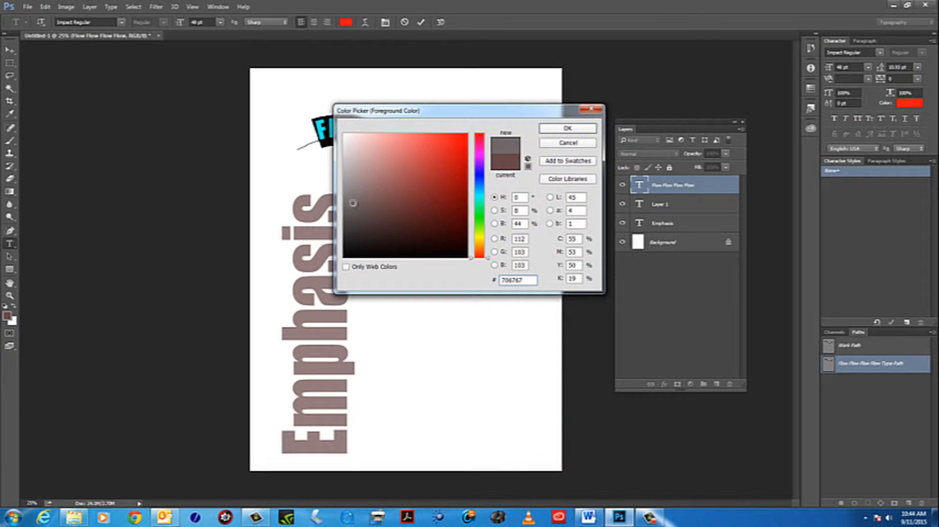
click(567, 128)
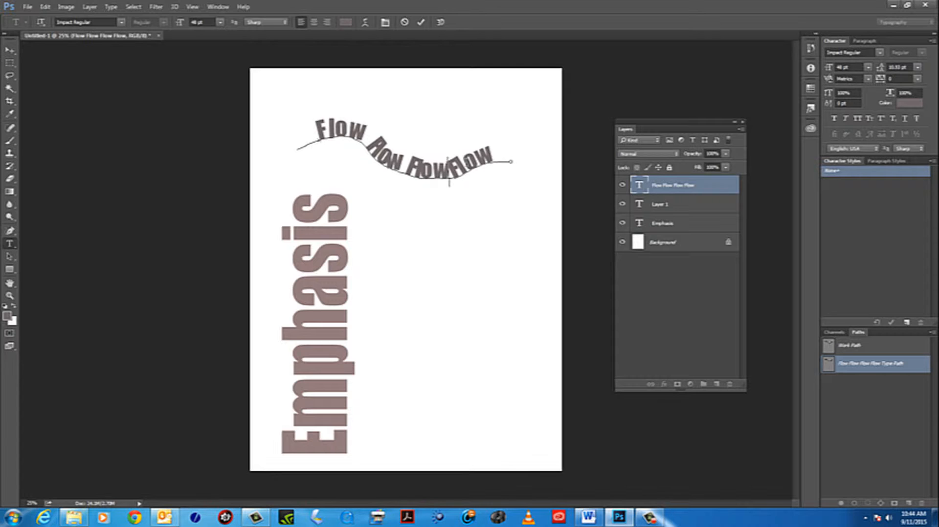
click(10, 50)
drag(420, 170, 399, 343)
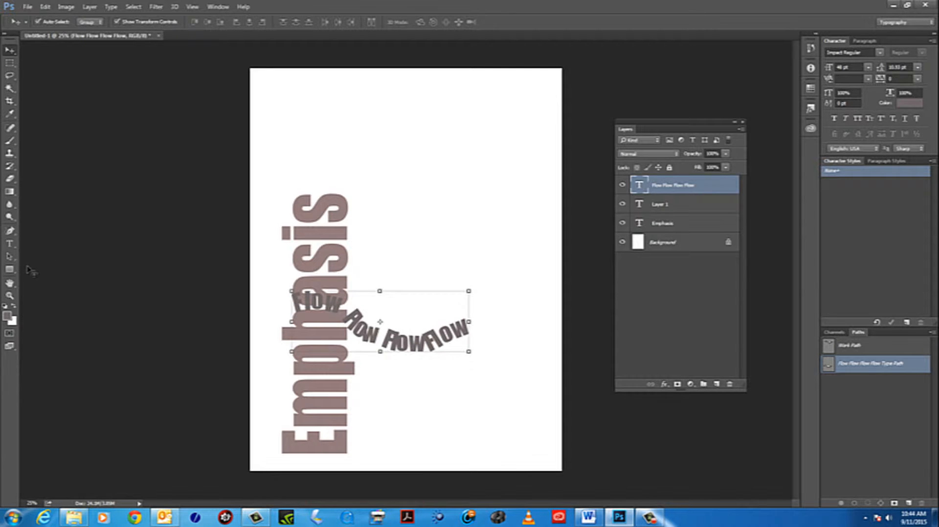
Step: Add the horizontal text "Contrast" on its own layer near the top of the page
click(9, 244)
click(347, 128)
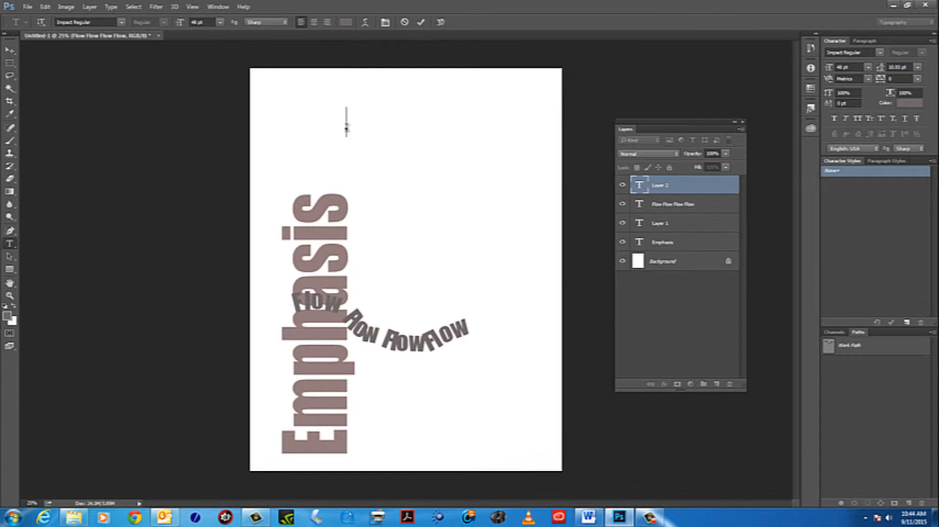
text(Contra )
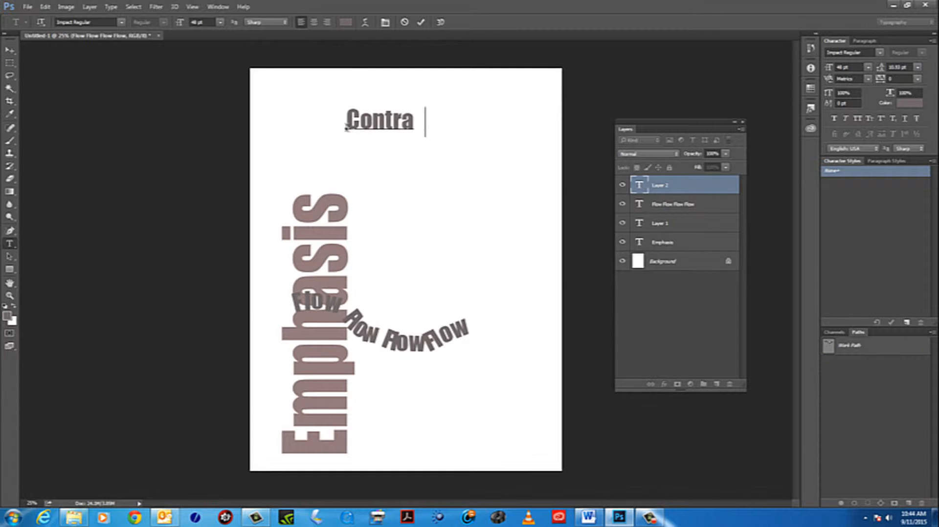
text(st)
click(640, 184)
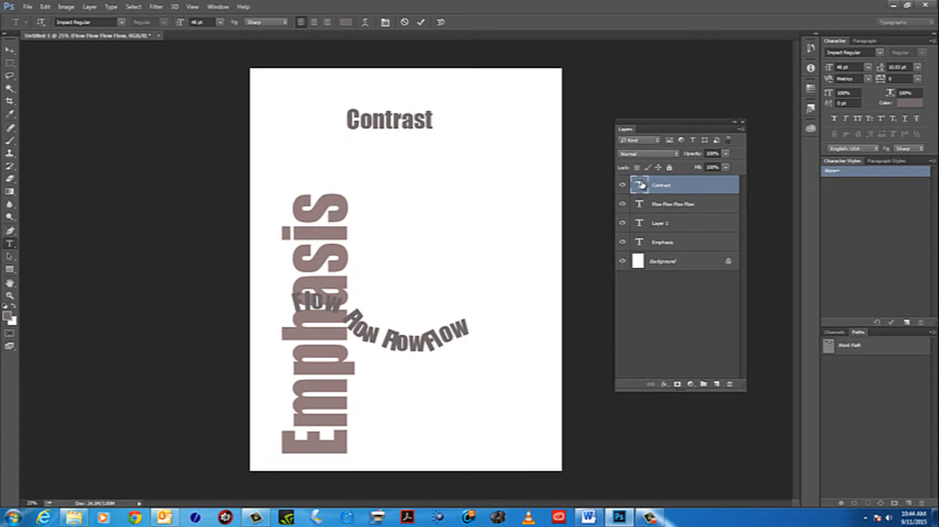
Step: Recolor the Contrast text near-black #0e0d0d and commit the edit
double_click(641, 184)
click(8, 316)
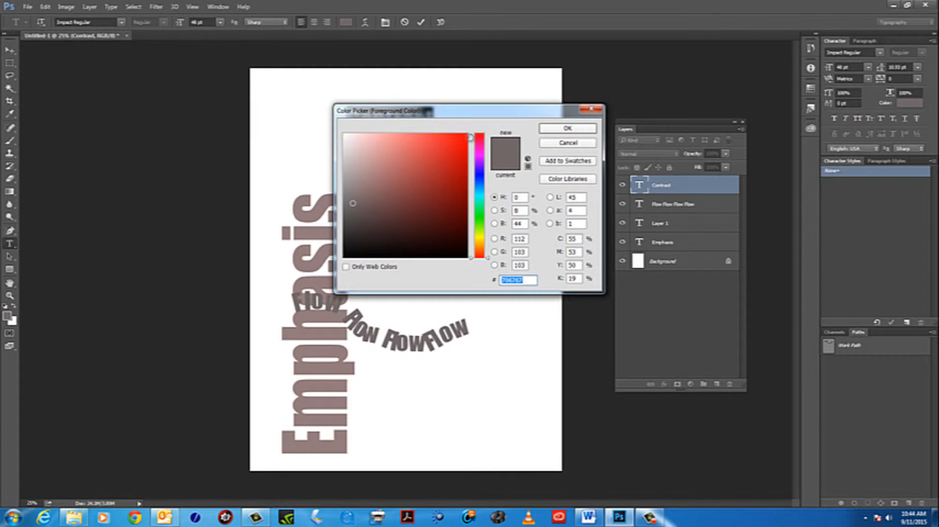
click(348, 251)
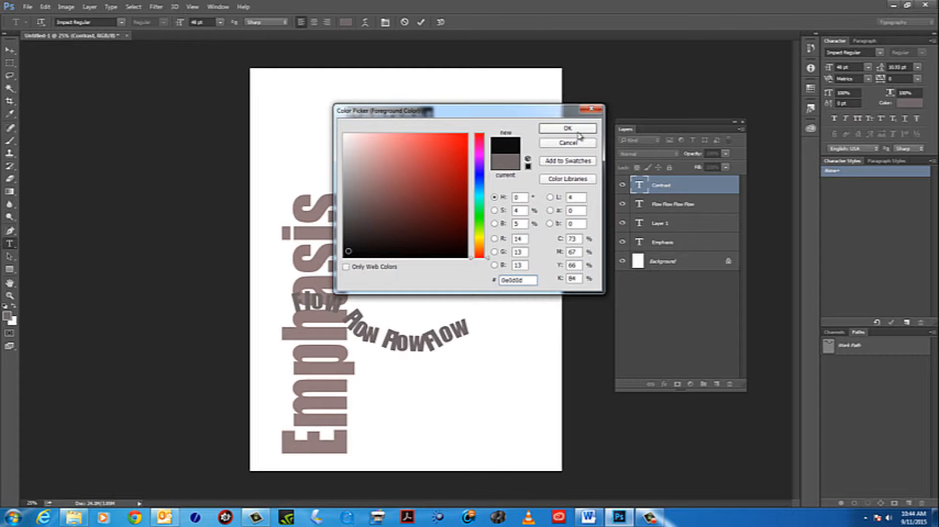
click(577, 129)
click(10, 50)
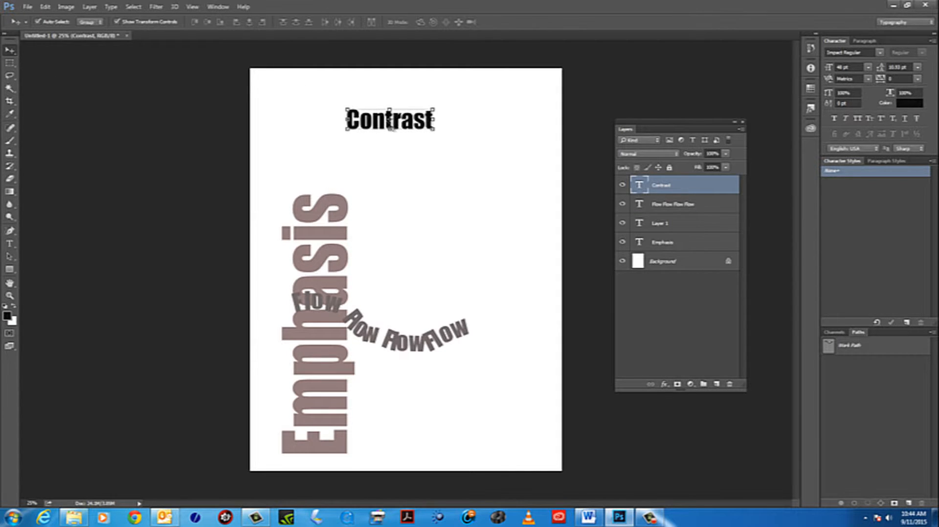
Step: Move the Contrast text horizontally into the upper-right area of the page
key(ctrl+t)
drag(382, 125, 470, 124)
key(Return)
Step: Recolor the wavy Flow path text near-black #0e0d0d
click(401, 340)
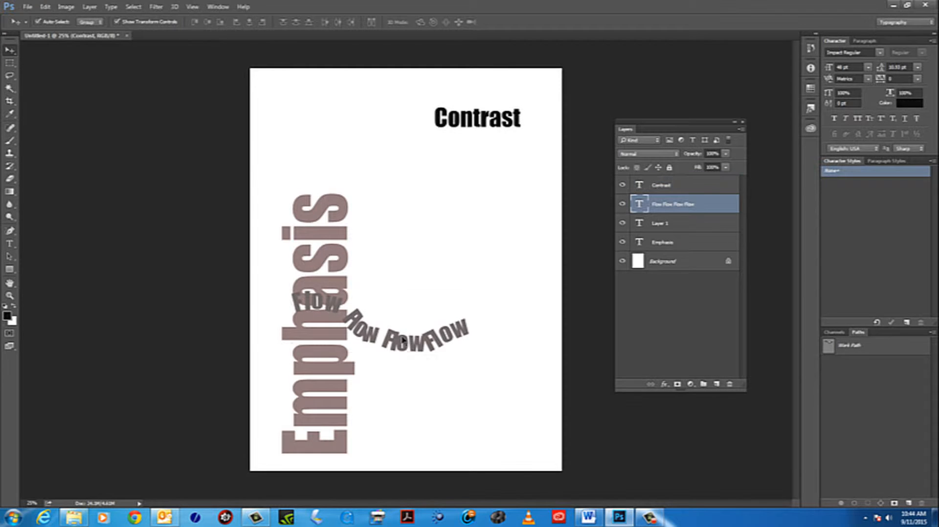
double_click(640, 203)
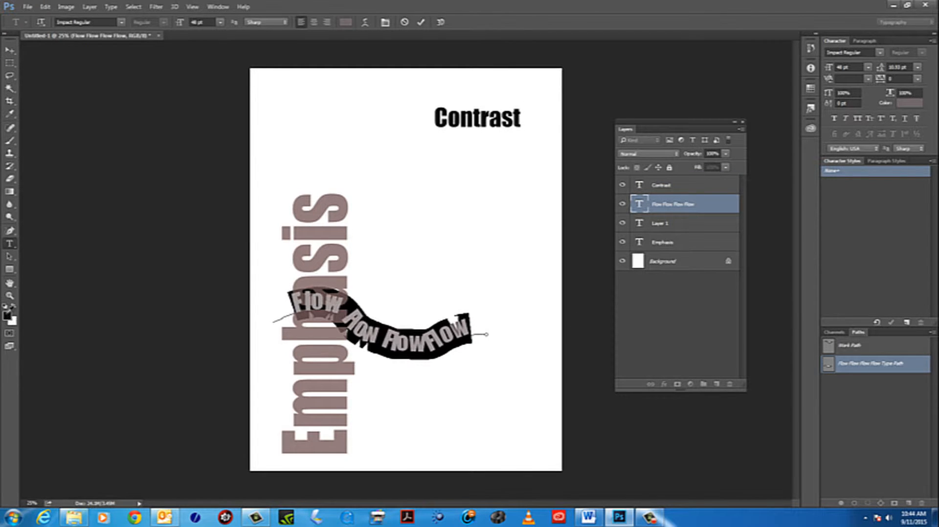
click(7, 315)
click(350, 251)
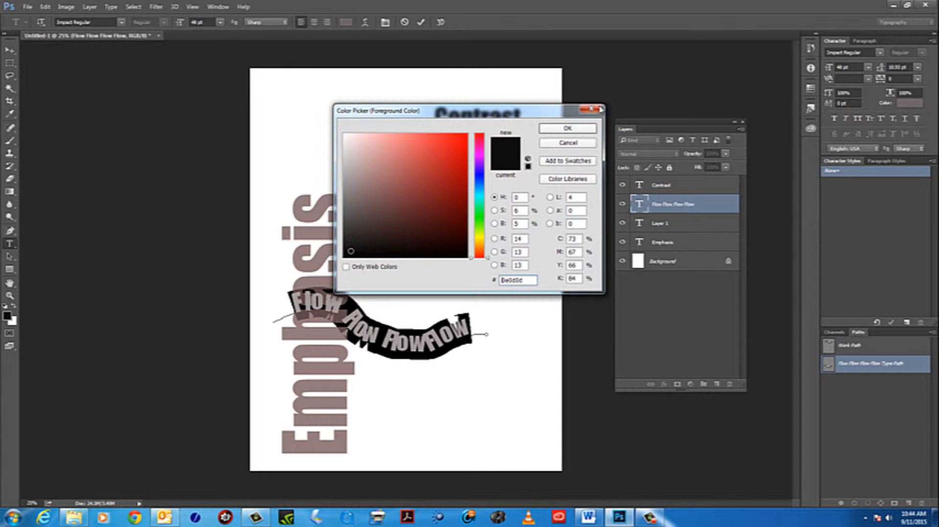
click(567, 128)
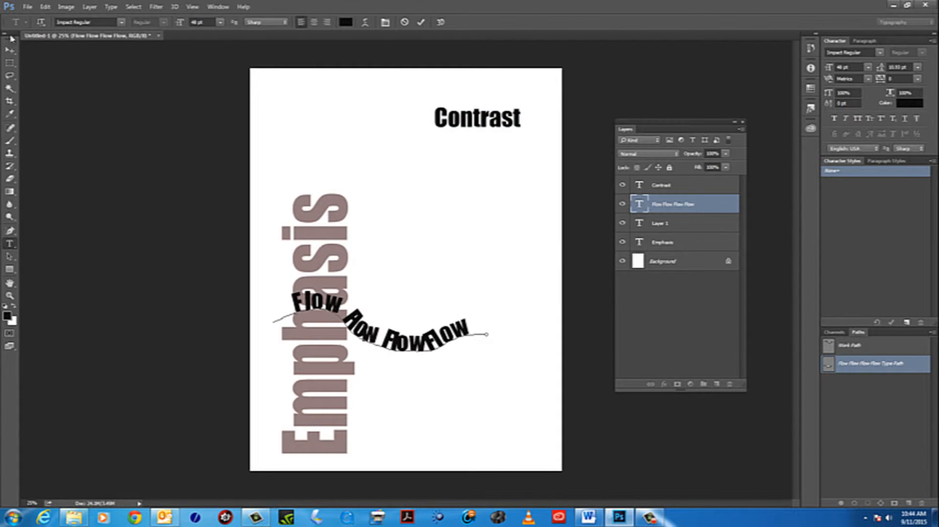
Step: Move the Flow path text down and slightly right so it overlaps the lower part of the Emphasis title, and deselect it
click(10, 50)
drag(461, 319, 487, 391)
click(491, 332)
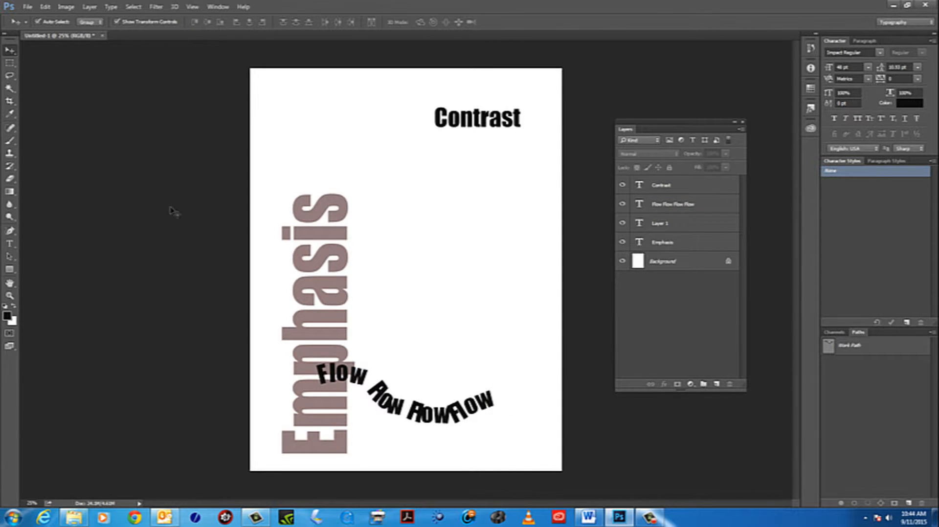
Step: Draw a closed irregular outline with the Pen tool across the upper part of the Emphasis title and the space beside it
click(10, 232)
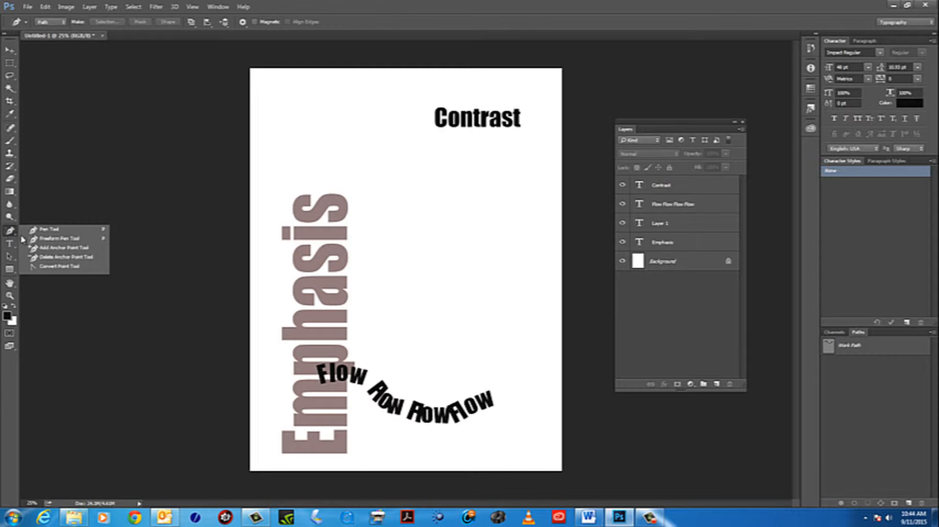
click(55, 231)
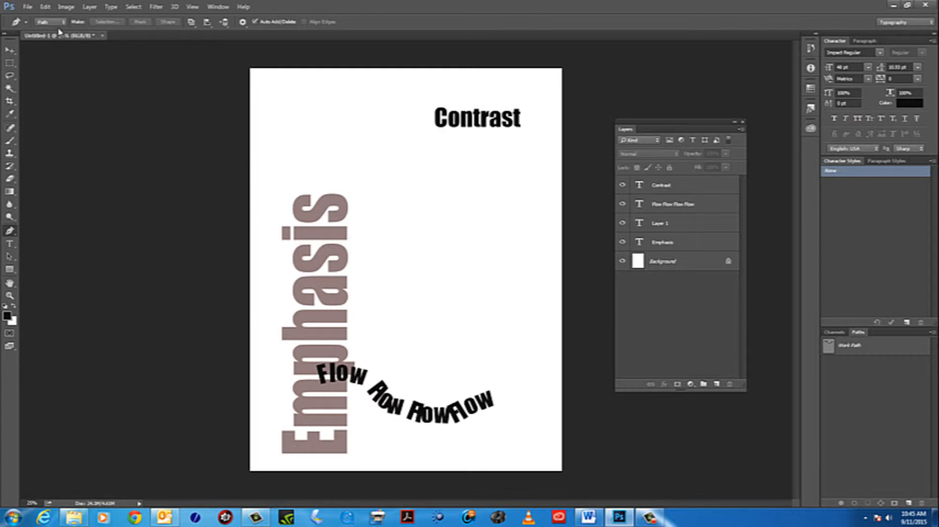
click(288, 154)
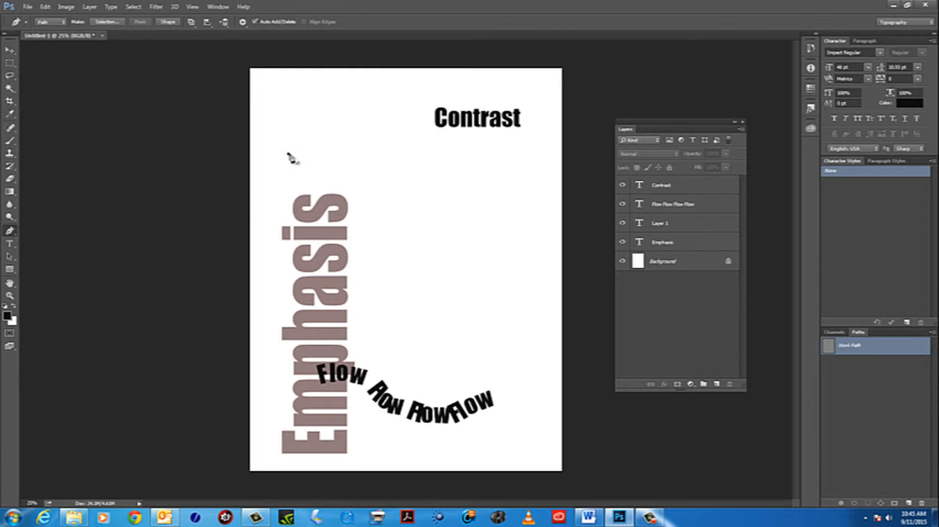
click(350, 146)
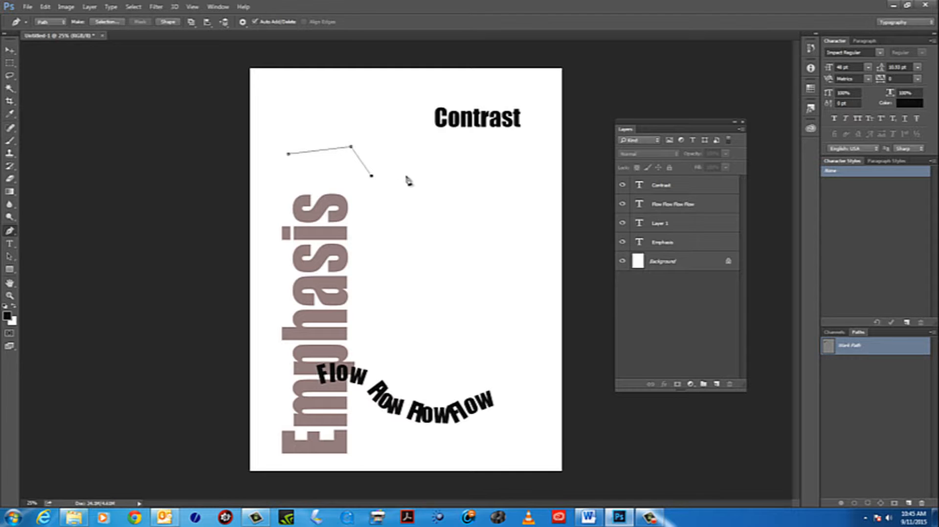
click(430, 187)
click(428, 202)
click(424, 220)
click(419, 235)
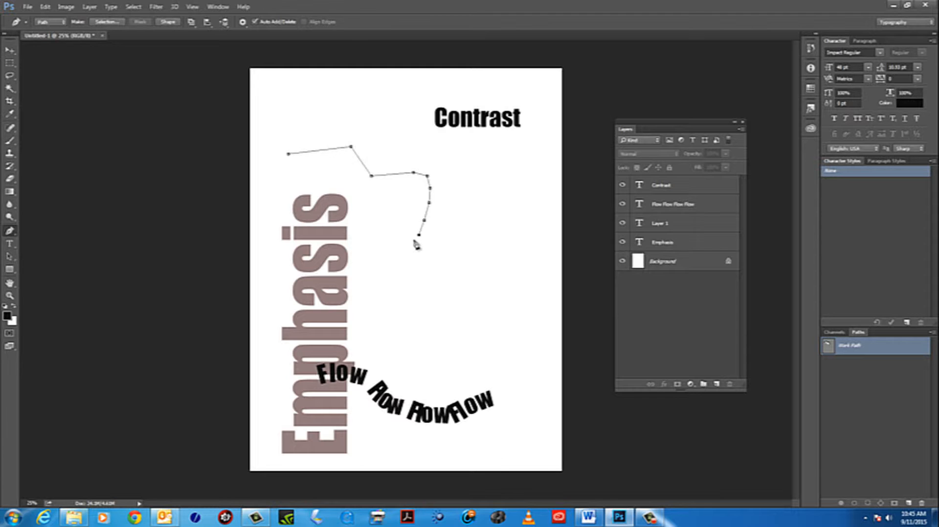
click(407, 241)
click(392, 243)
click(389, 234)
click(381, 210)
click(378, 200)
click(350, 205)
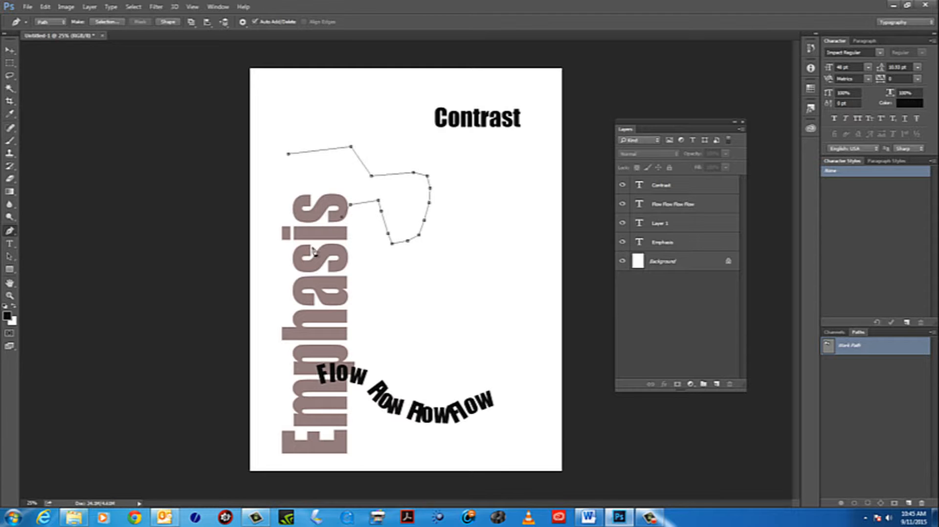
click(278, 267)
click(272, 267)
click(270, 254)
click(270, 232)
click(266, 208)
click(267, 179)
click(269, 161)
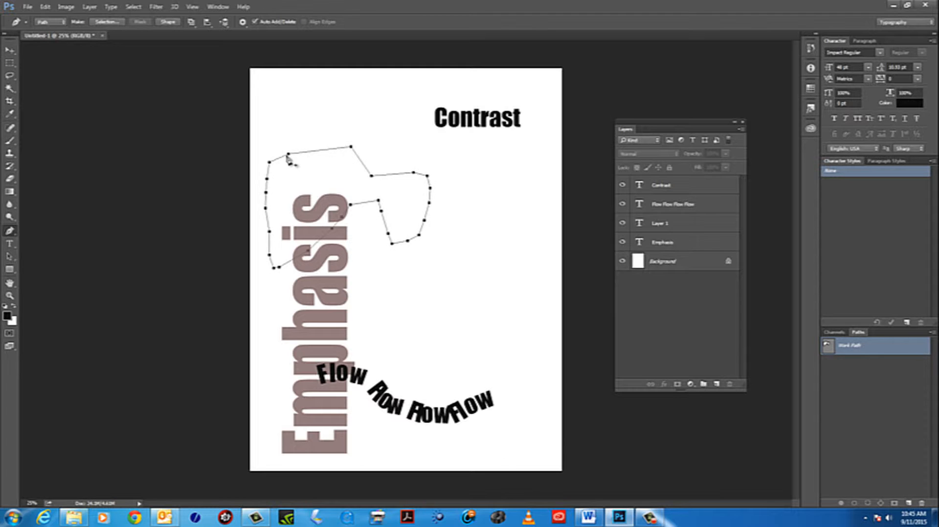
click(287, 155)
Step: Fill the whole irregular path with repeated "g" letters in horizontal type, and delete that text layer
click(9, 244)
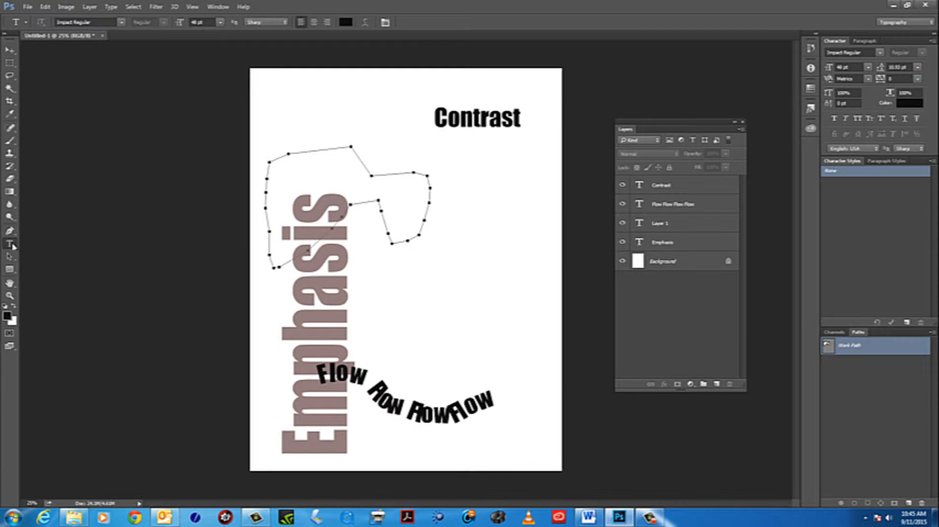
click(303, 152)
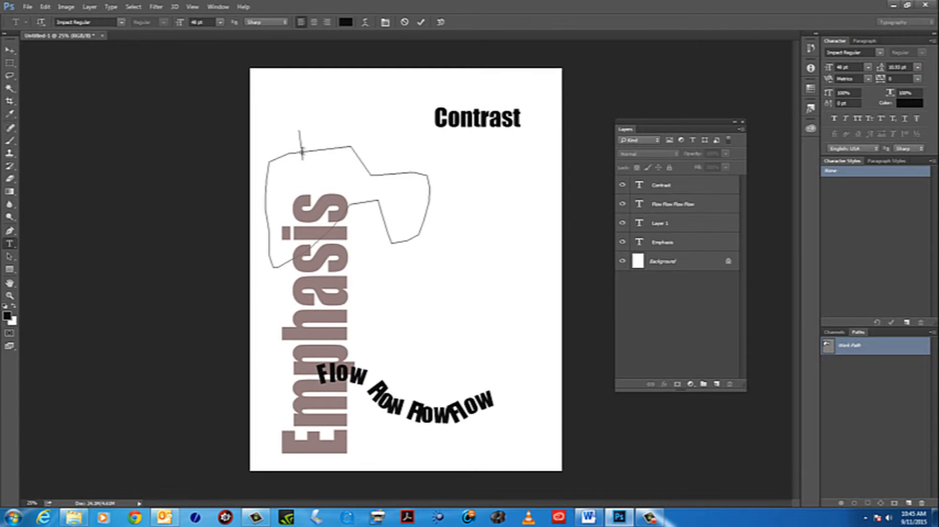
text(gggggg)
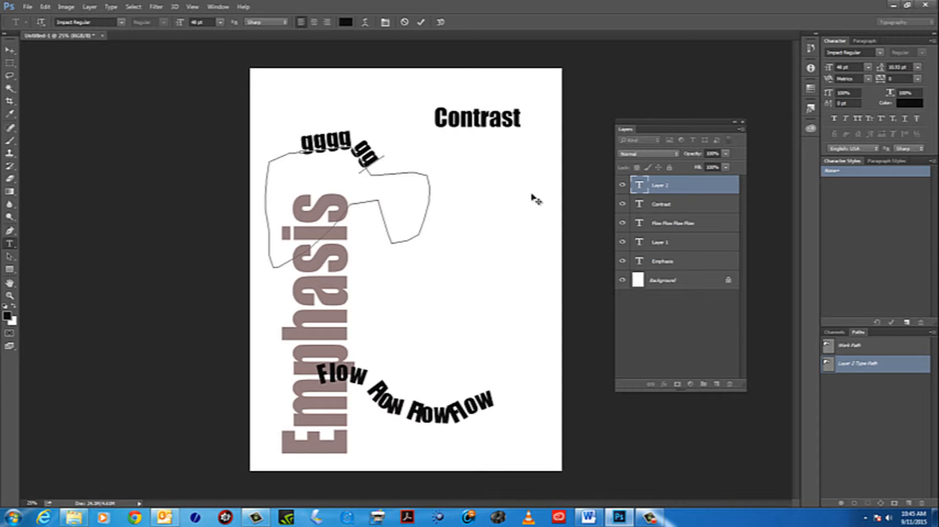
text(gggggggggggggggggggggggggggg)
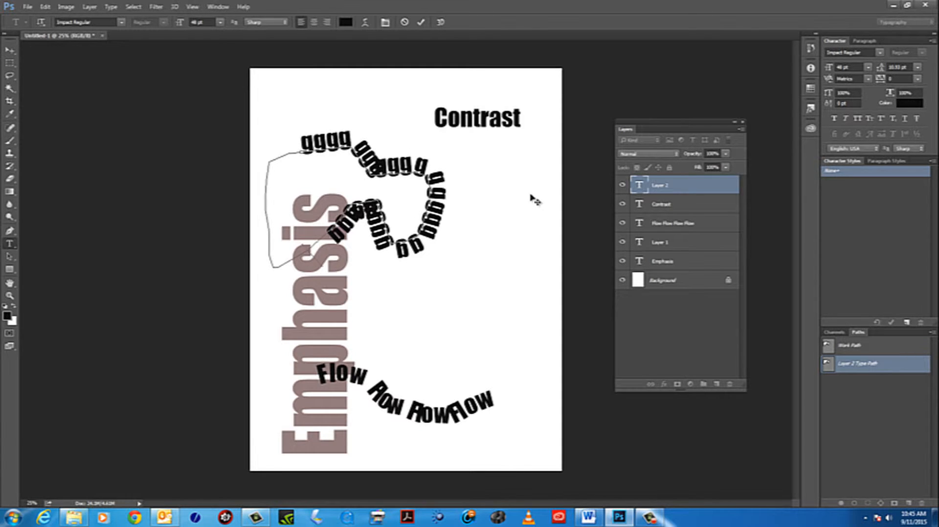
text(ggggggggggggggggggggggggggg)
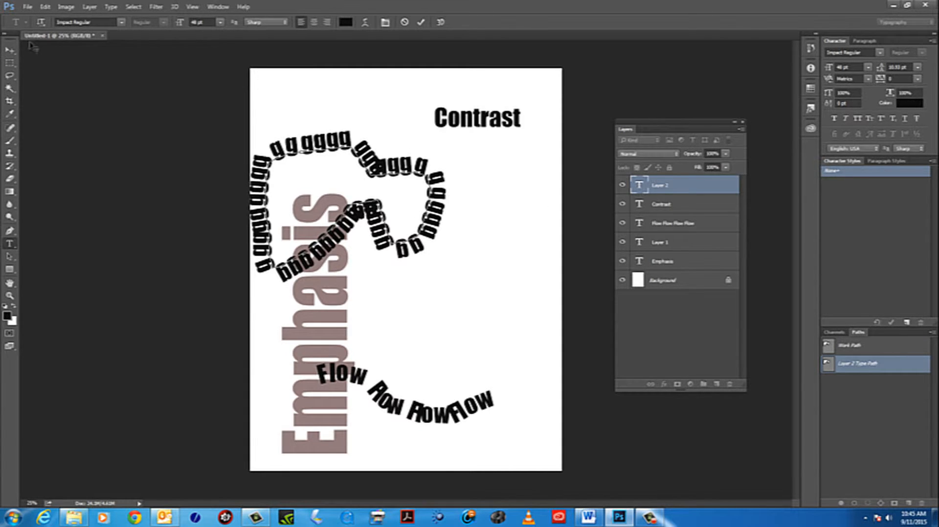
click(9, 51)
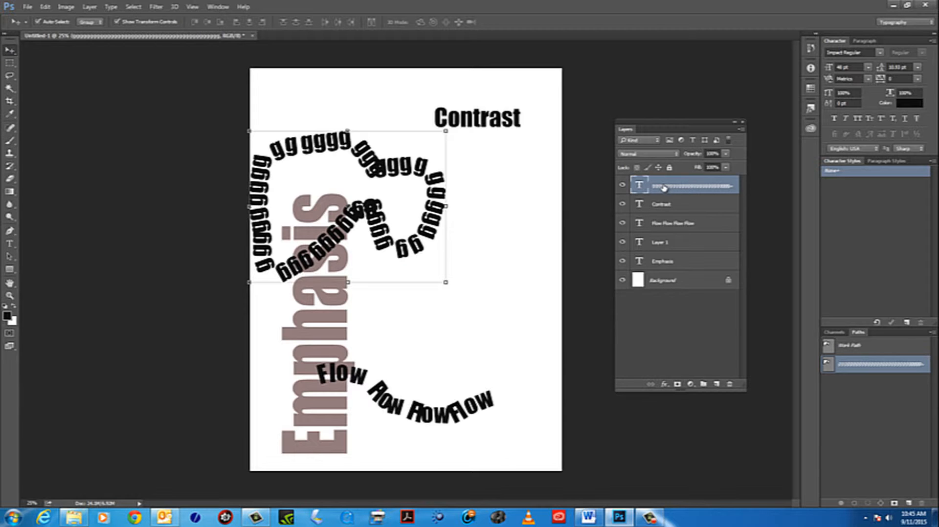
drag(663, 193, 730, 384)
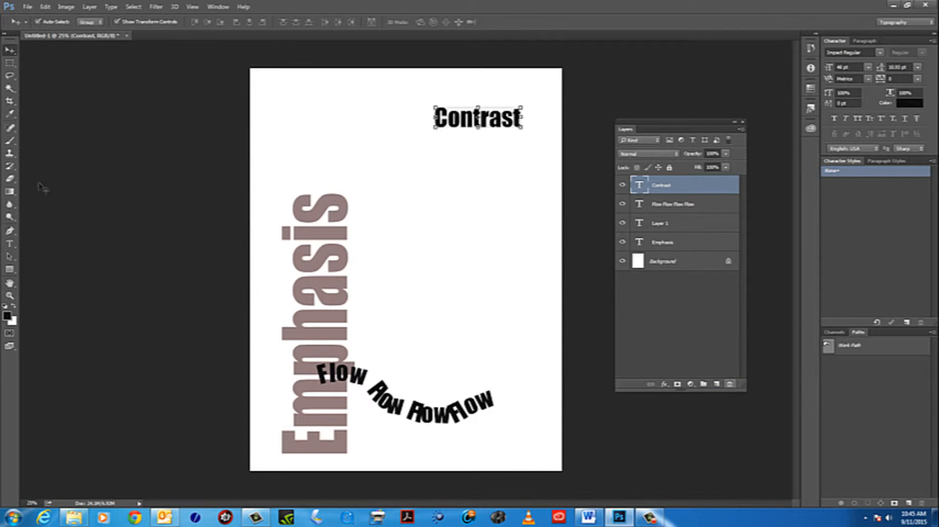
Step: Draw a closed triangular path with the Pen tool from the page's upper left, across to the right, and down to just above the Flow text
click(9, 232)
right_click(10, 234)
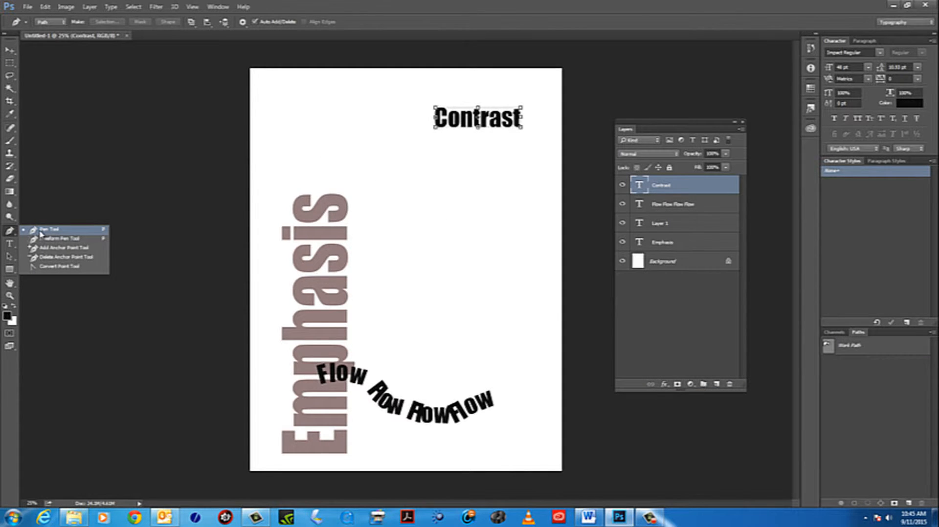
click(40, 232)
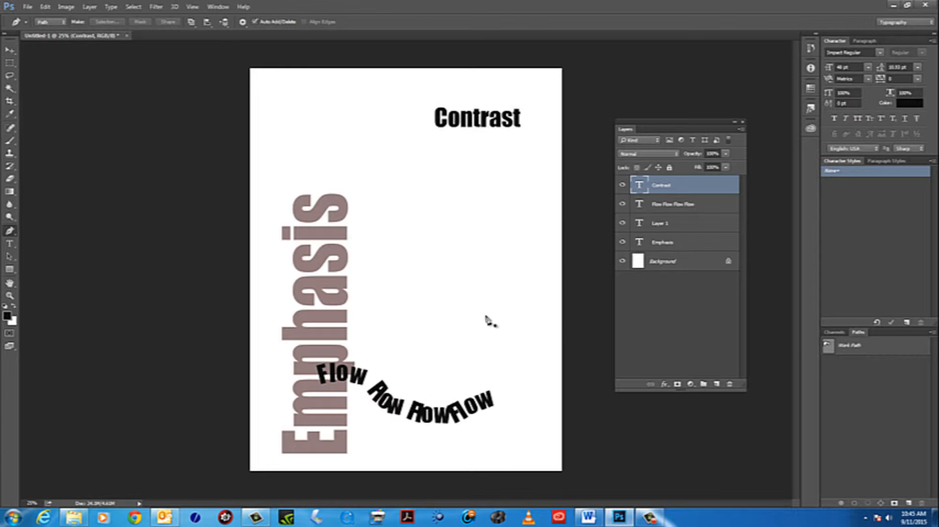
click(294, 107)
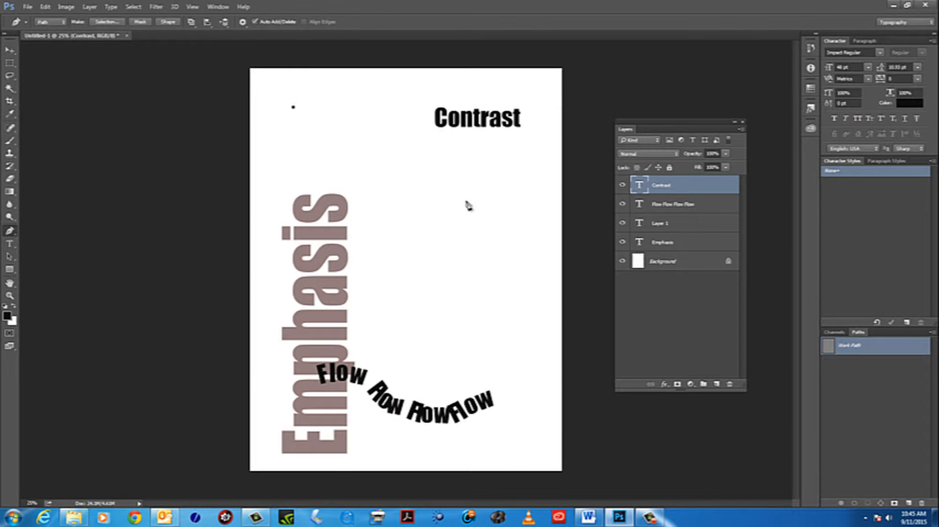
click(485, 227)
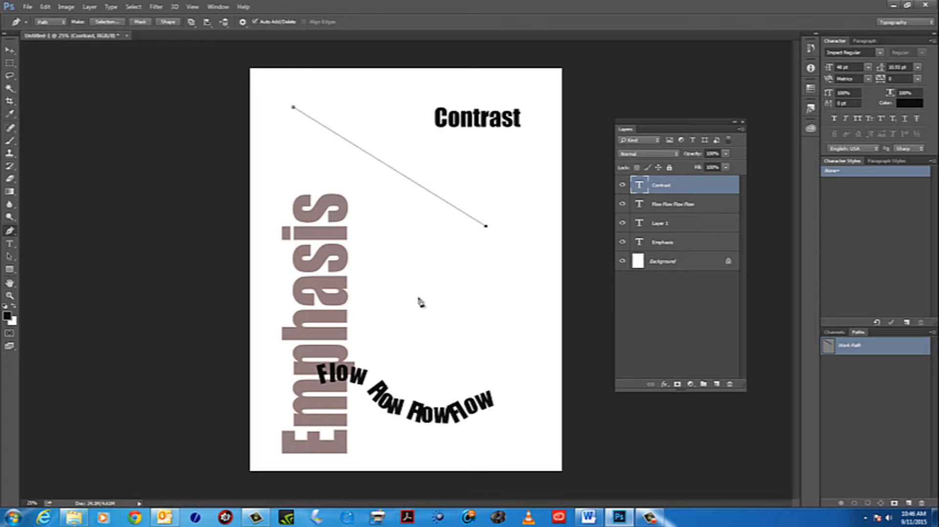
click(395, 352)
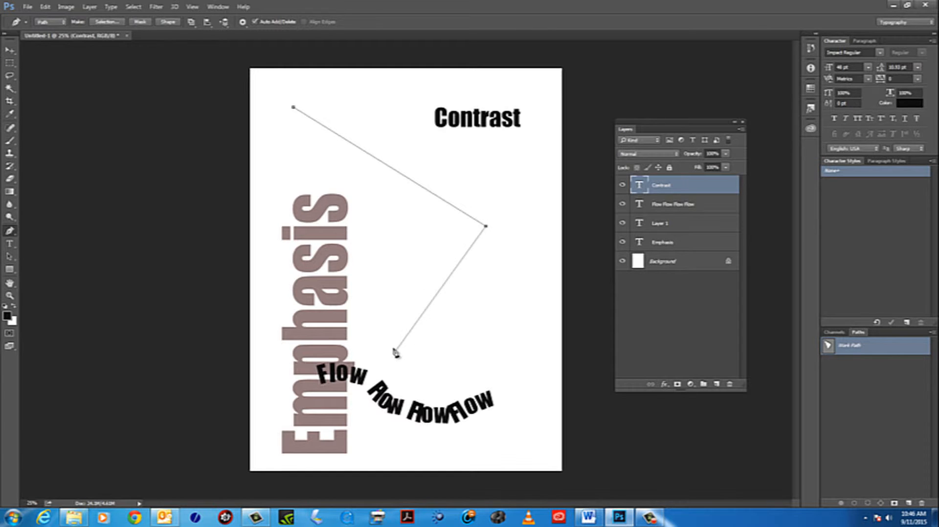
click(293, 108)
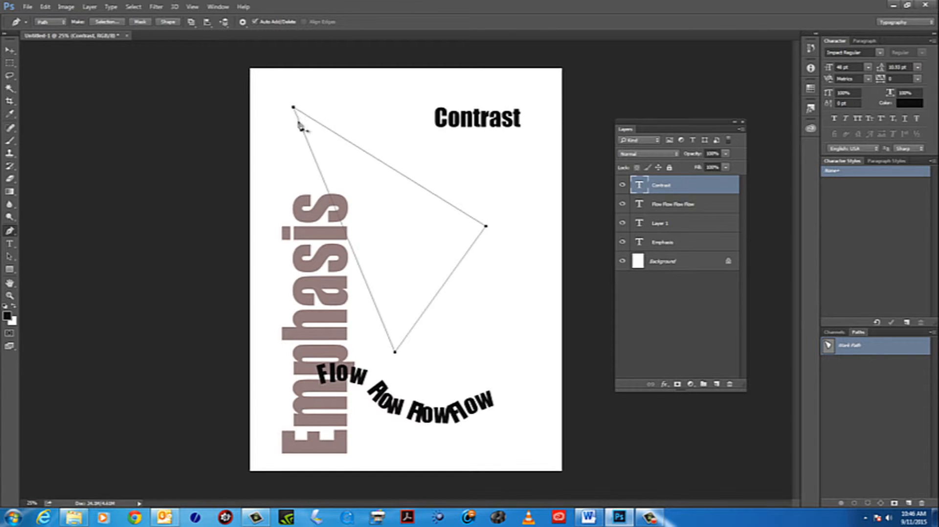
Step: Add the text "Flow" along the triangular path, starting near its upper-left corner
click(9, 243)
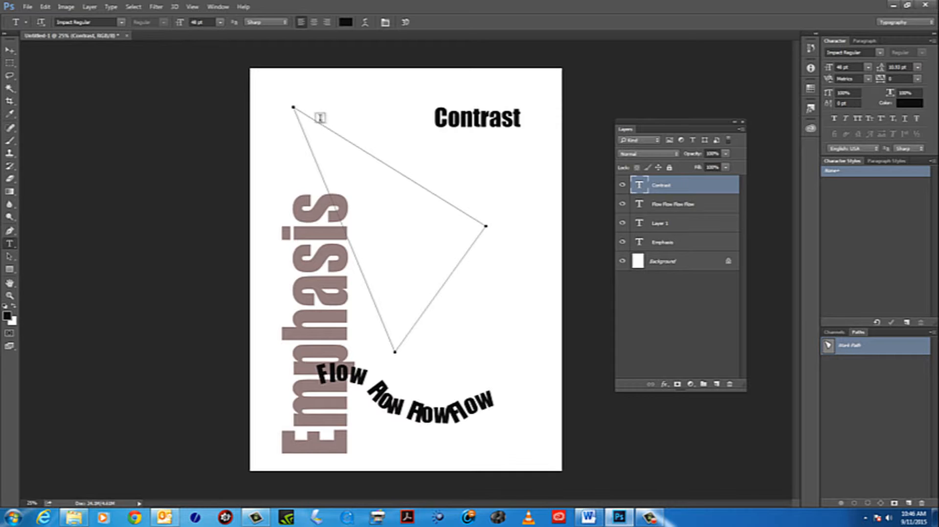
click(320, 122)
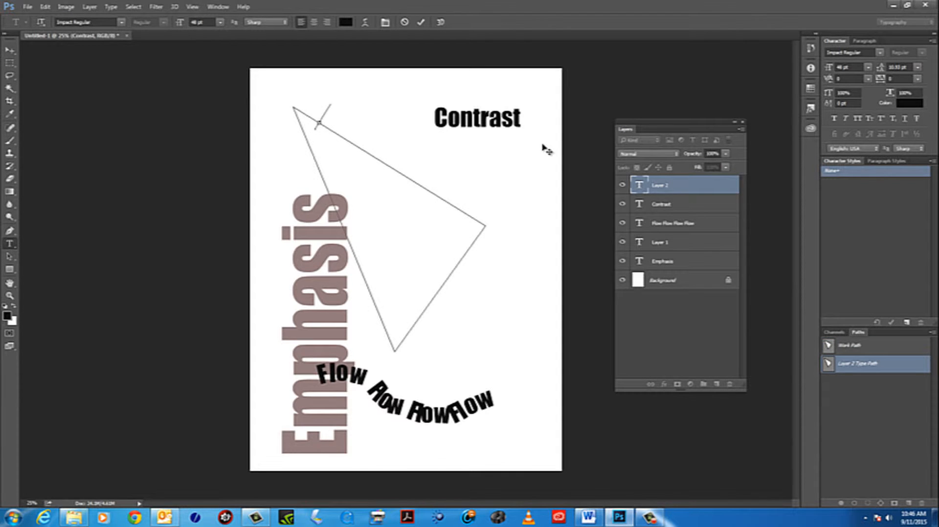
text(Flow)
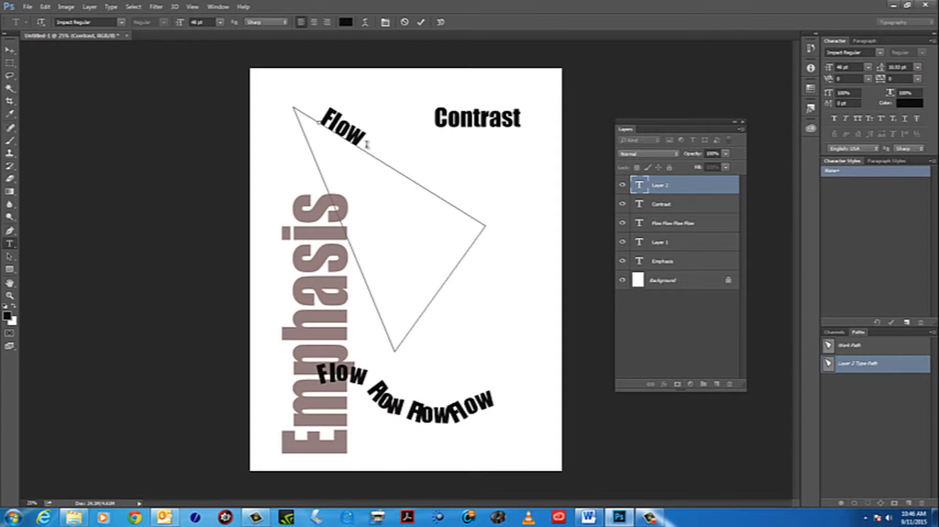
Step: Copy the word "Flow" on the triangular path and paste it directly after the original
drag(367, 144, 317, 113)
key(ctrl+c)
key(ctrl+v)
drag(367, 144, 318, 111)
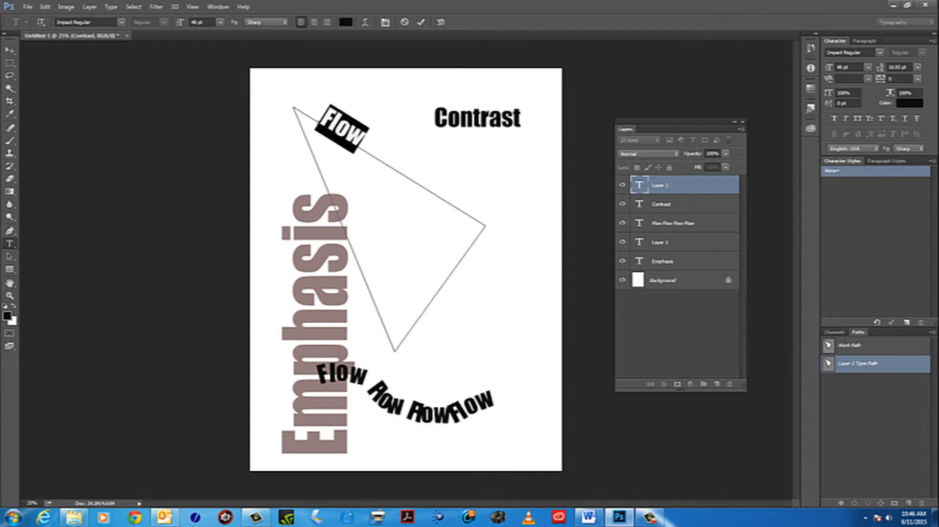
click(45, 7)
click(60, 73)
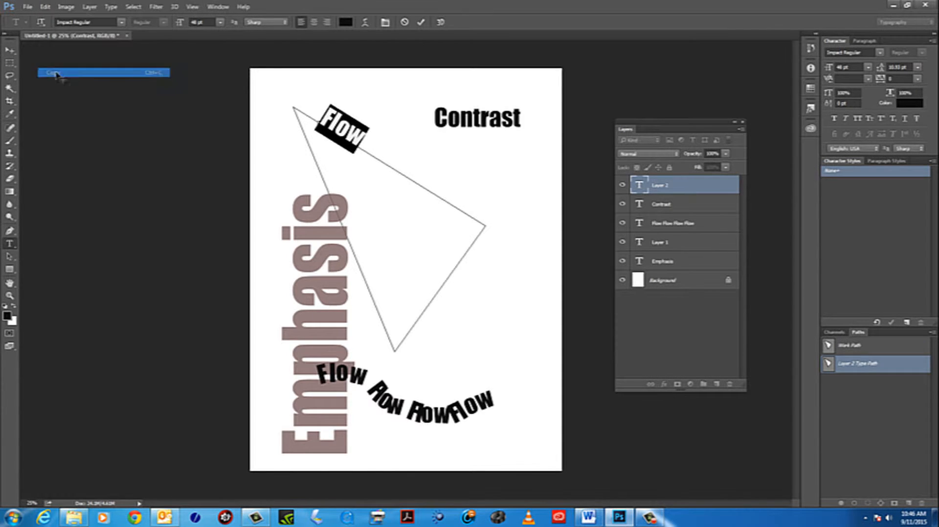
click(359, 129)
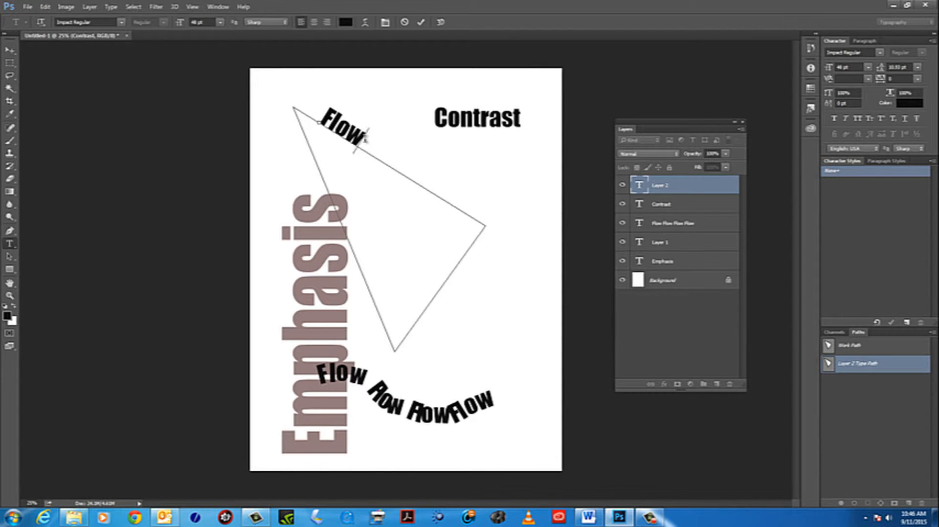
click(46, 7)
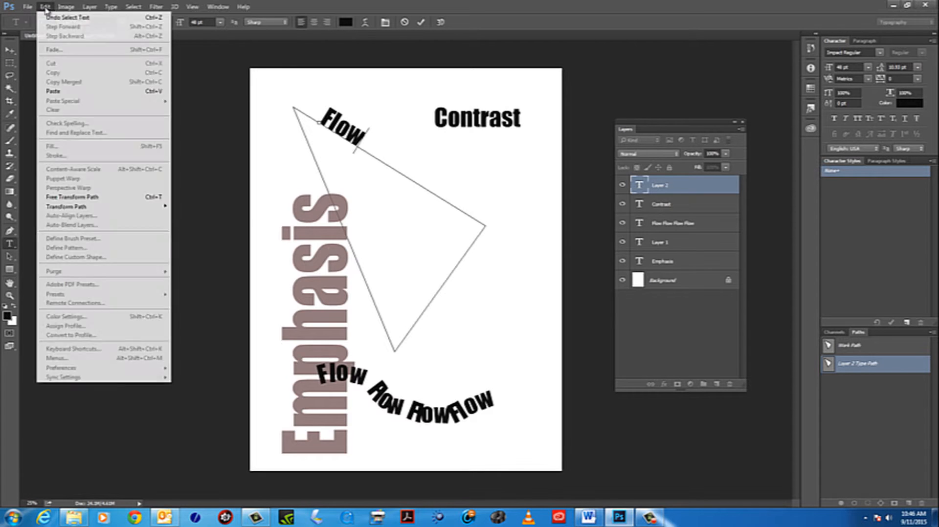
click(56, 86)
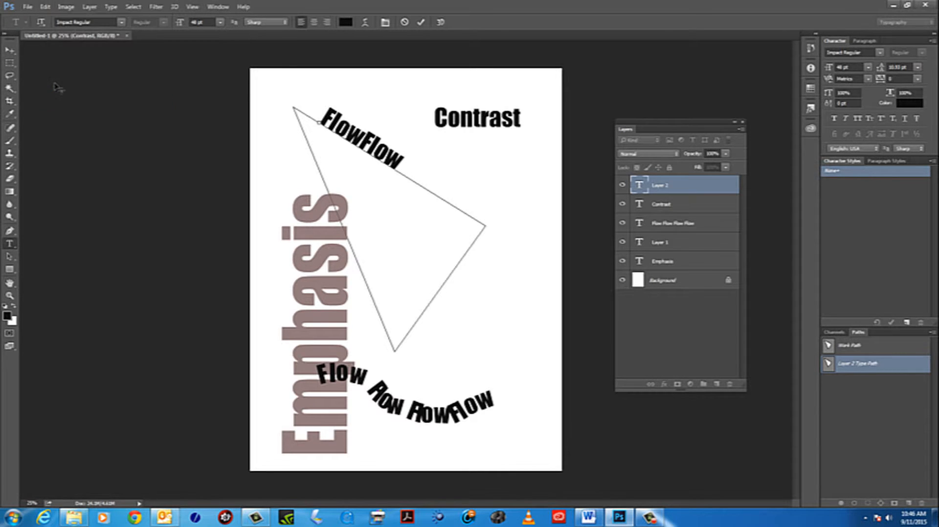
Step: Paste "Flow" repeatedly along the triangular path until the text runs around all three sides
click(45, 6)
click(57, 93)
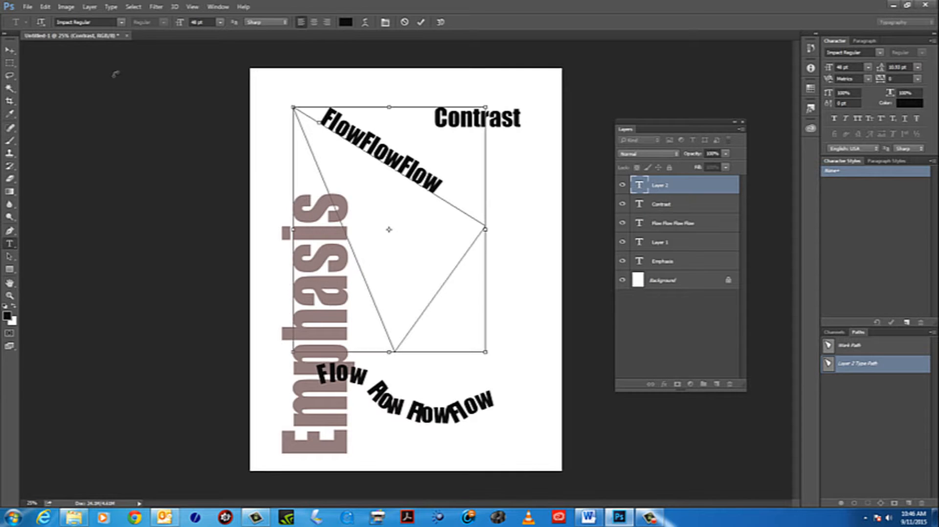
key(ctrl+v)
key(ctrl+v)
key(ctrl+v)
key(ctrl+v)
key(ctrl+v)
key(ctrl+v)
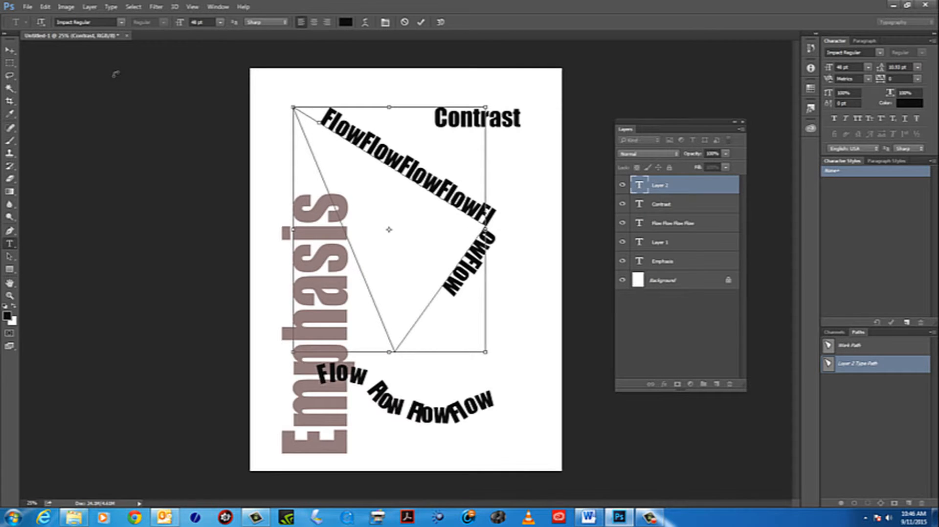
key(ctrl+v)
key(ctrl+v)
key(ctrl+v)
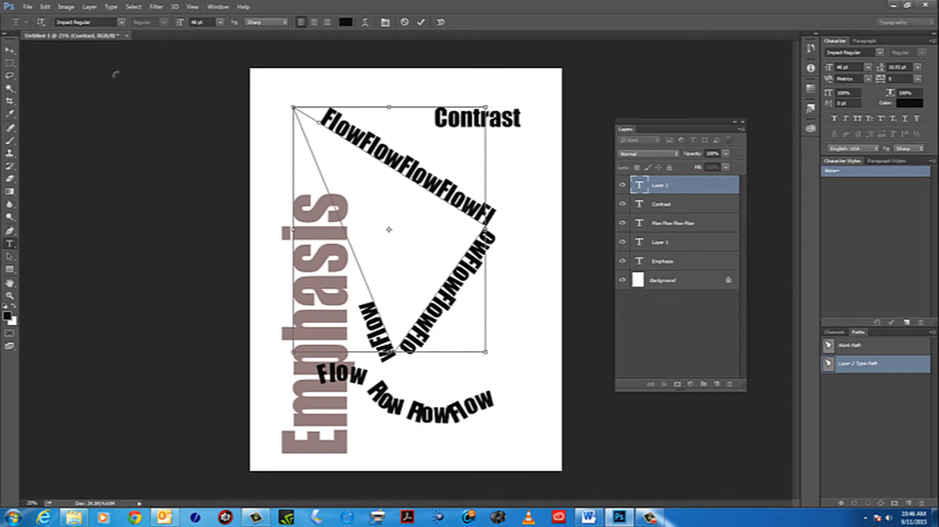
key(ctrl+v)
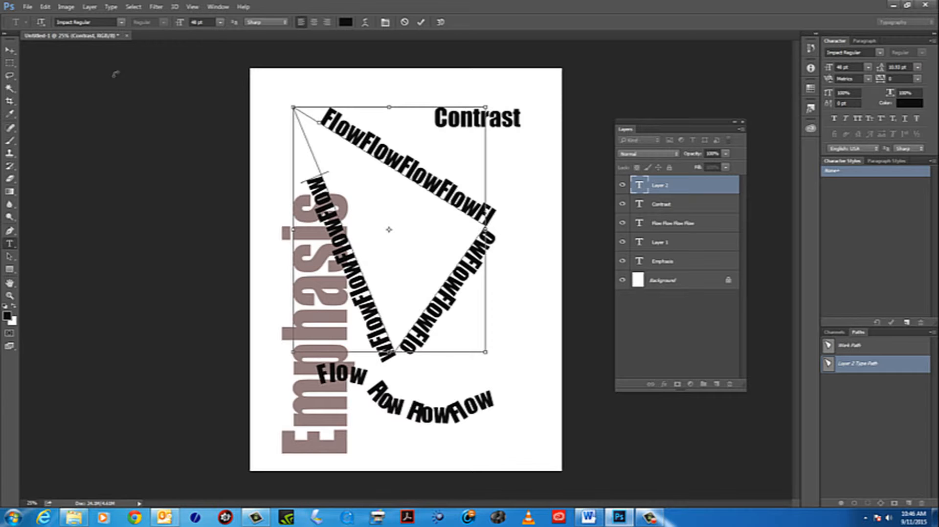
key(ctrl+v)
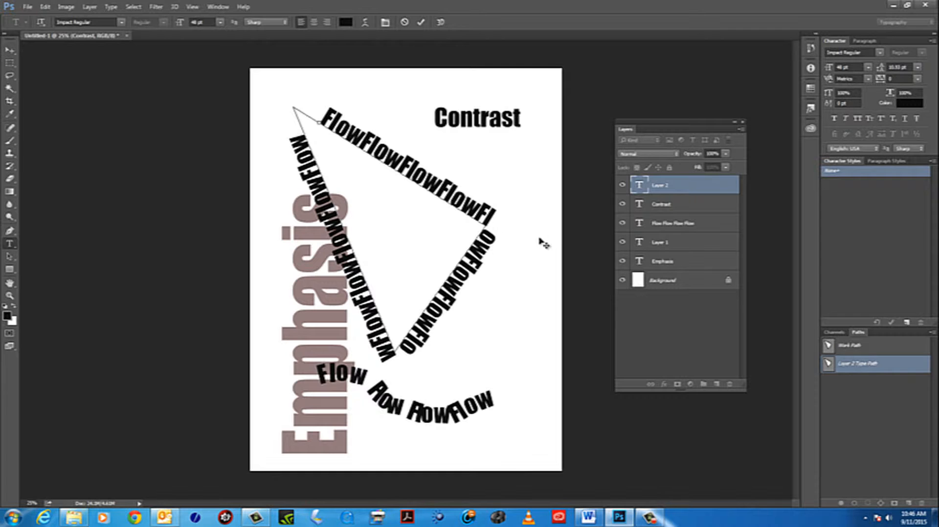
key(ctrl+v)
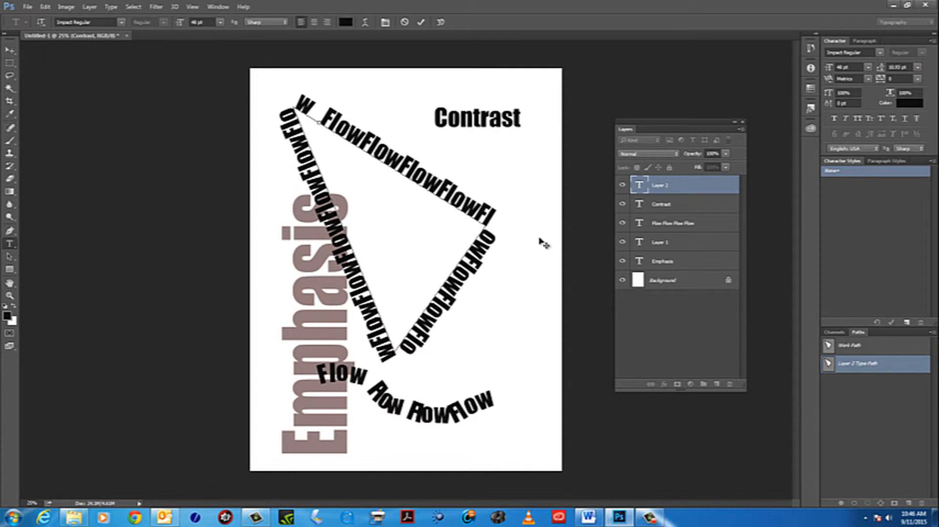
Step: Select the Flow text from its start along the triangular path, leaving the last "w", and colour it pale pink (e6cece)
drag(296, 100, 534, 248)
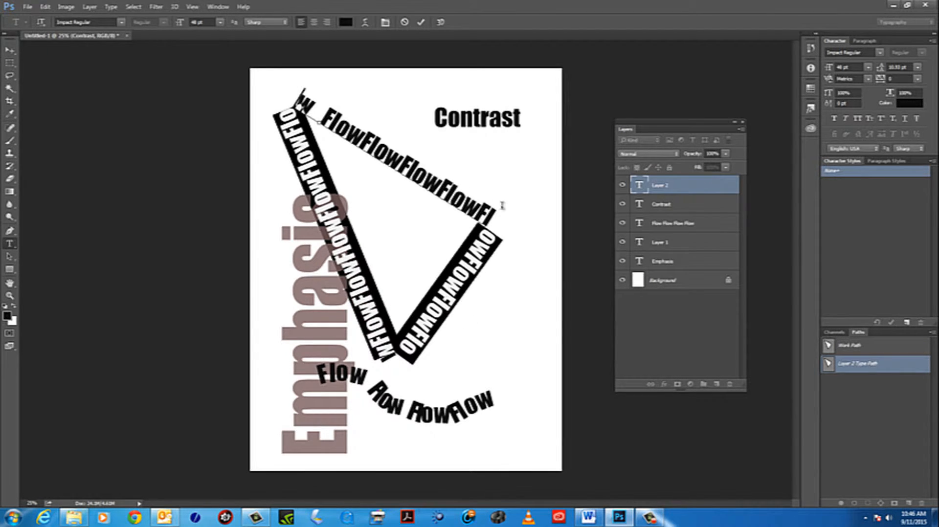
drag(502, 206, 317, 121)
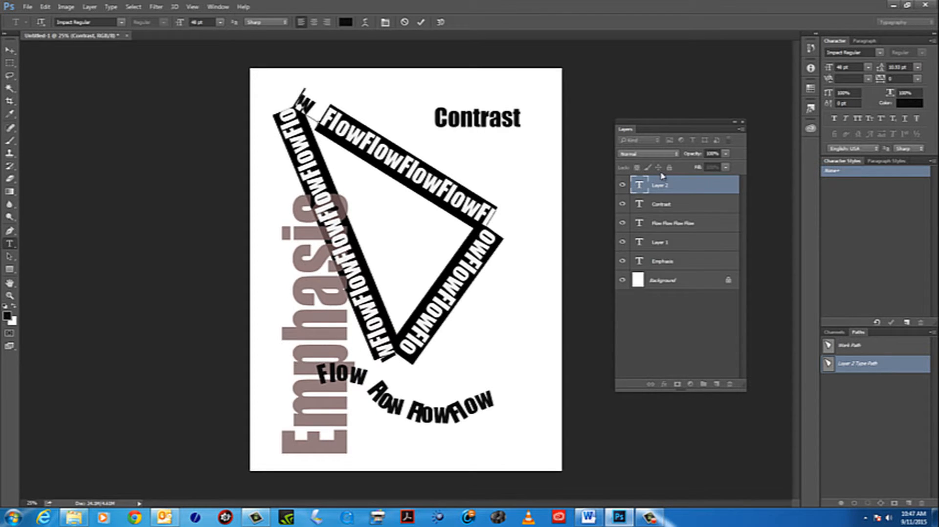
click(7, 316)
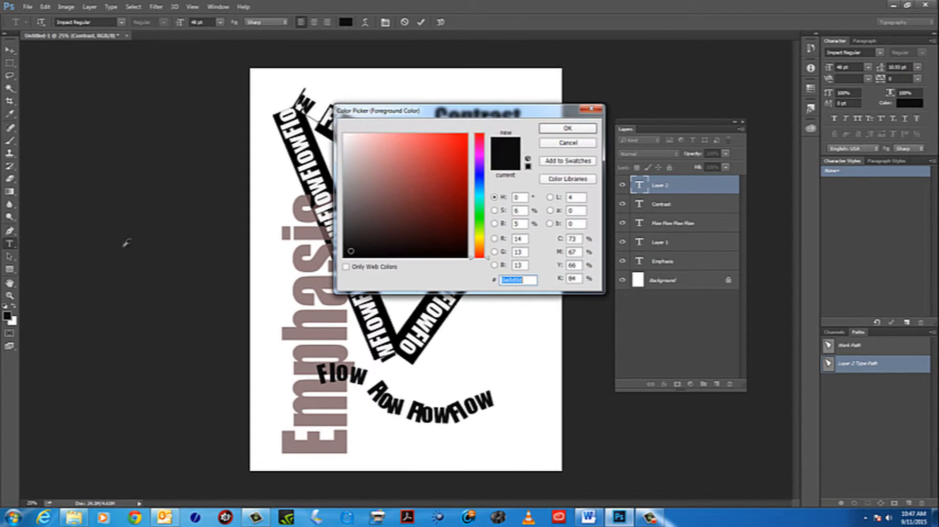
mouse_move(348, 140)
mouse_down()
mouse_move(349, 164)
mouse_move(356, 145)
mouse_up()
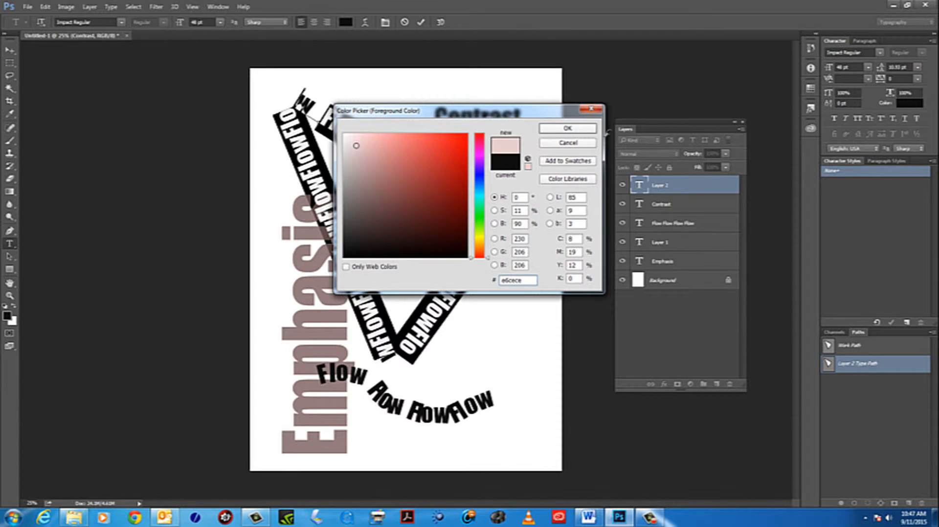
click(567, 128)
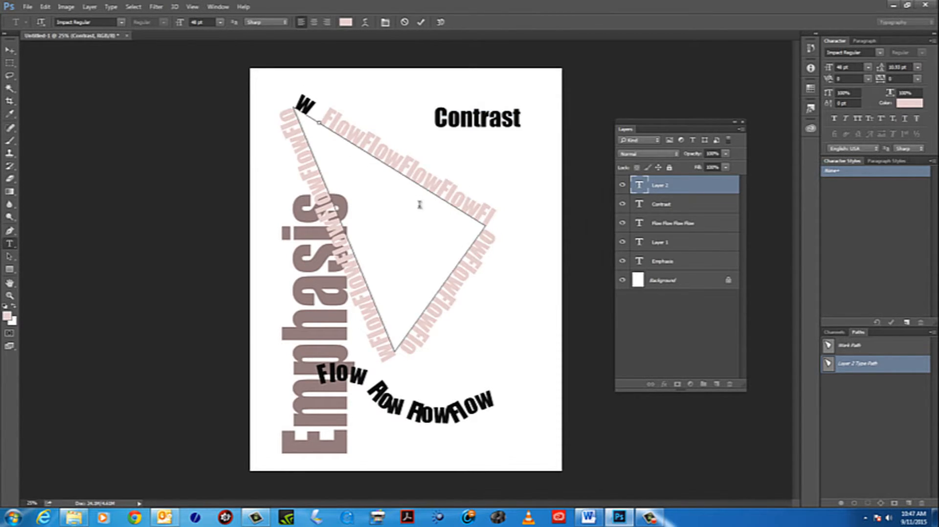
Step: Lower the opacity of the triangular Flow text layer to about 60%
mouse_move(330, 112)
mouse_down()
mouse_move(323, 115)
mouse_move(390, 191)
mouse_move(326, 109)
mouse_up()
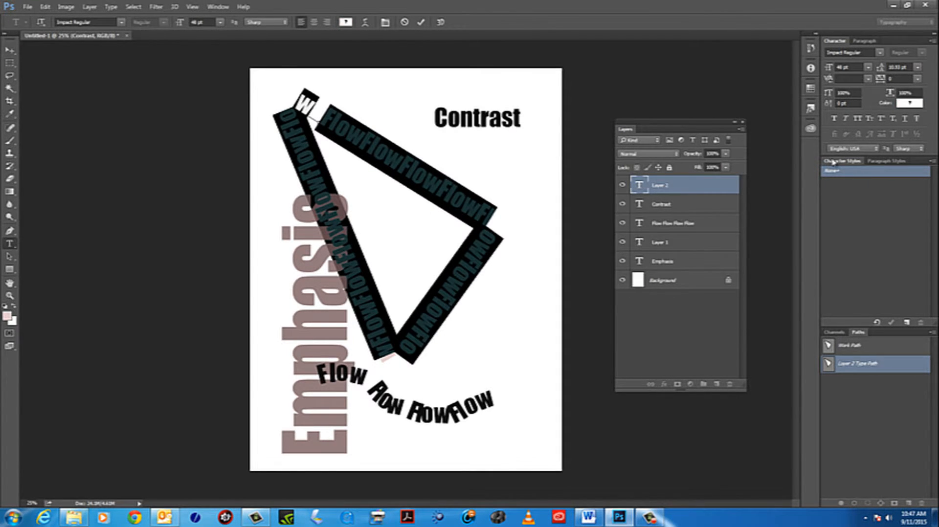
click(725, 154)
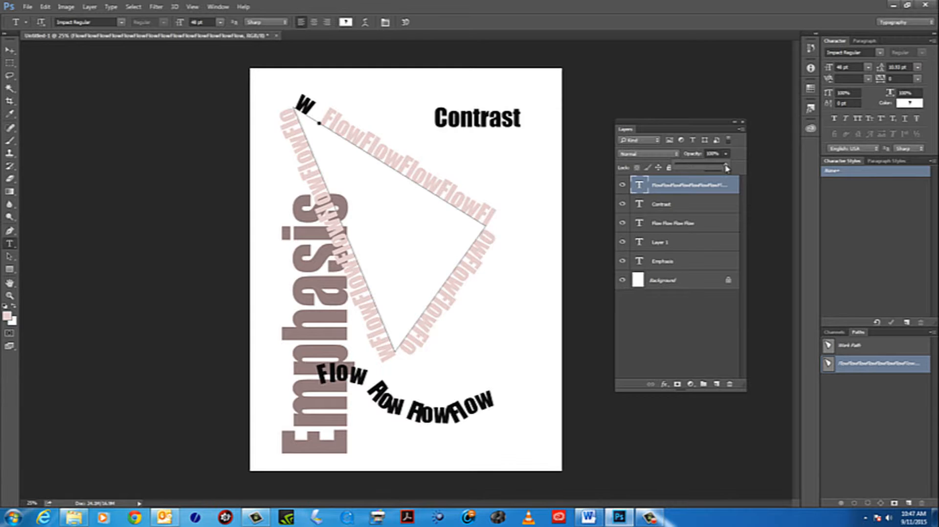
drag(726, 168, 702, 166)
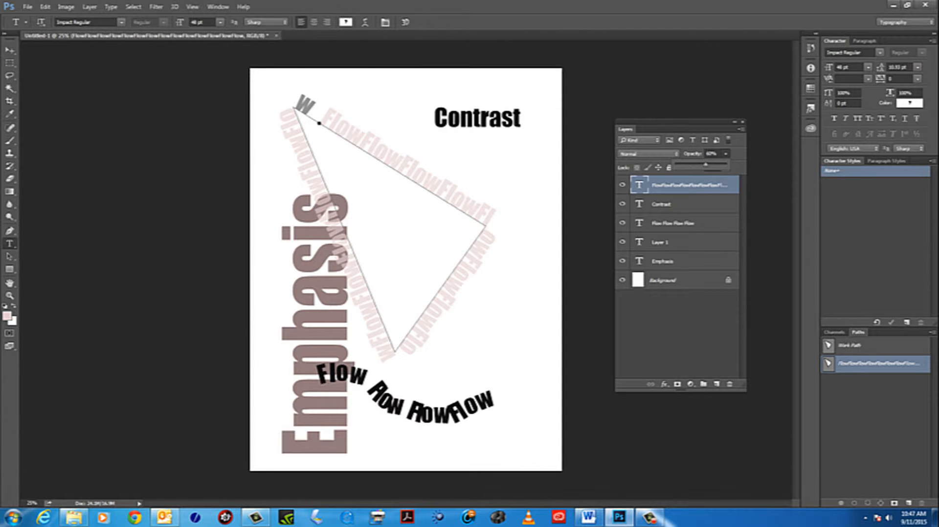
Step: Move the triangular Flow text up and left so it runs off the page's upper-left corner, and deselect it
key(v)
drag(423, 179, 307, 76)
click(136, 108)
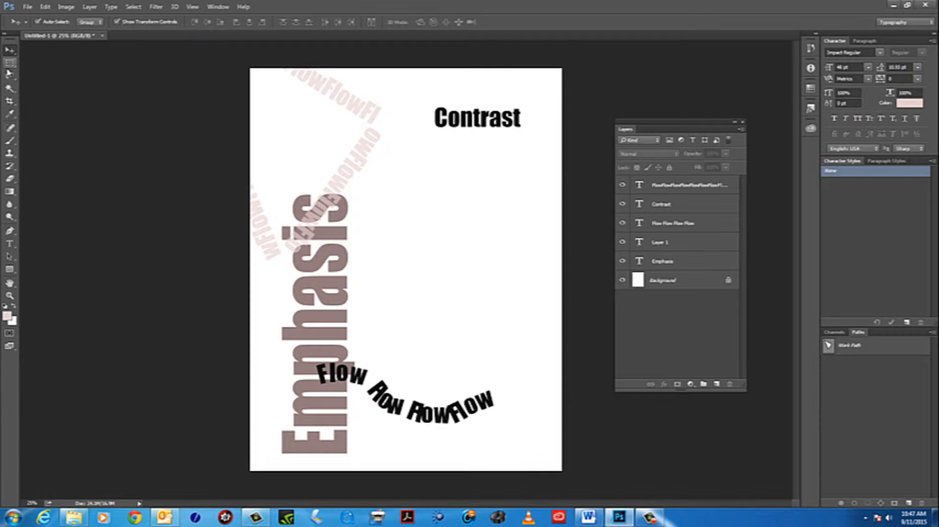
click(10, 63)
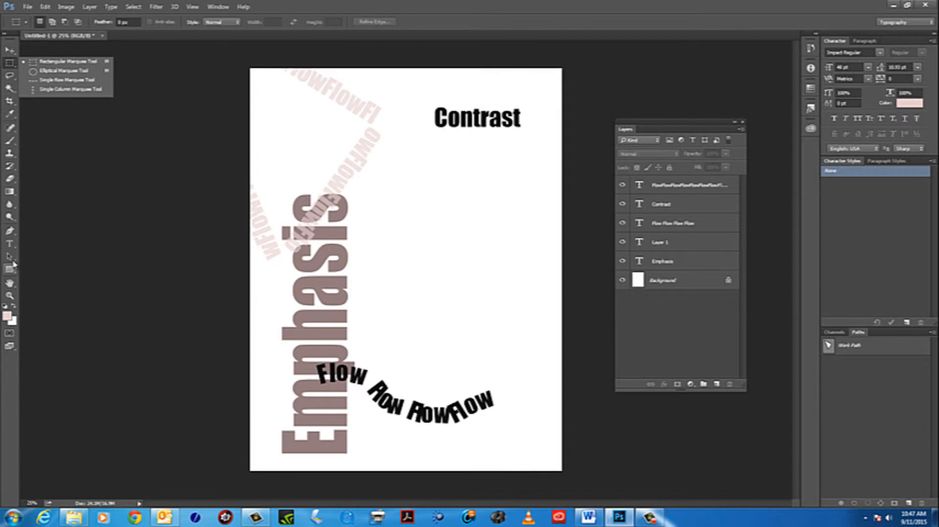
click(10, 230)
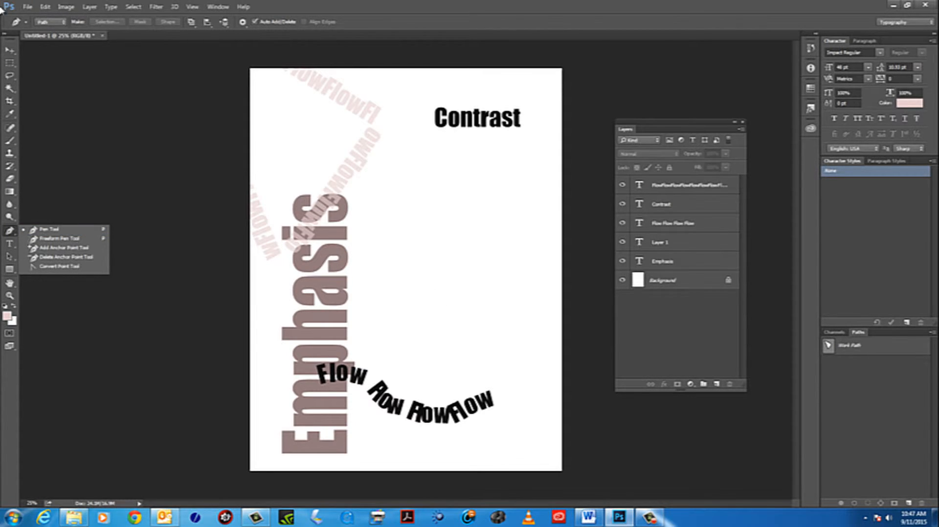
click(9, 49)
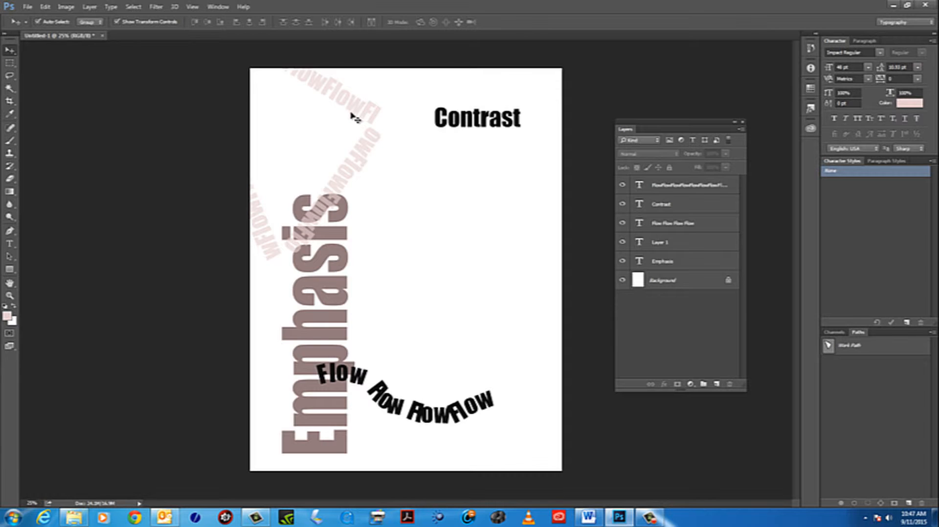
Step: Move the wavy Flow text slightly up and left, and make five copies of it stepped diagonally toward the page's upper right
drag(422, 416, 402, 394)
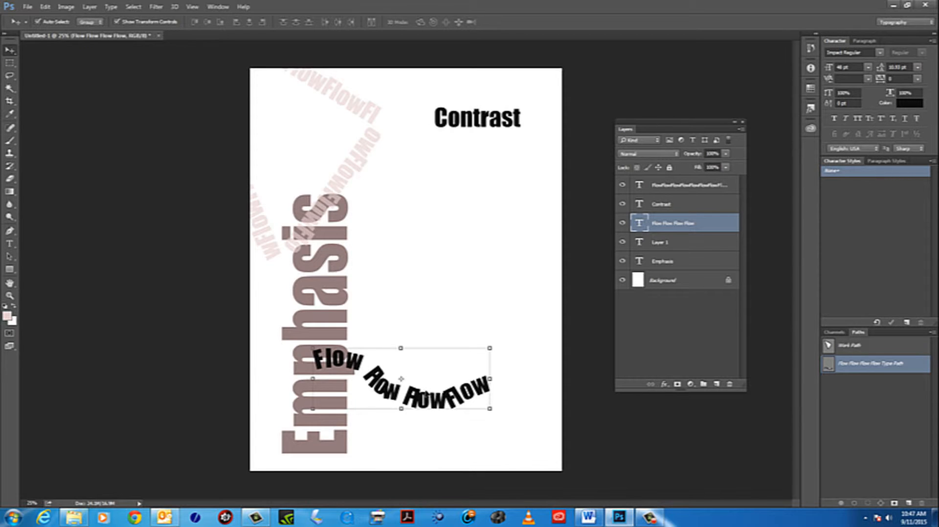
drag(412, 397, 474, 238)
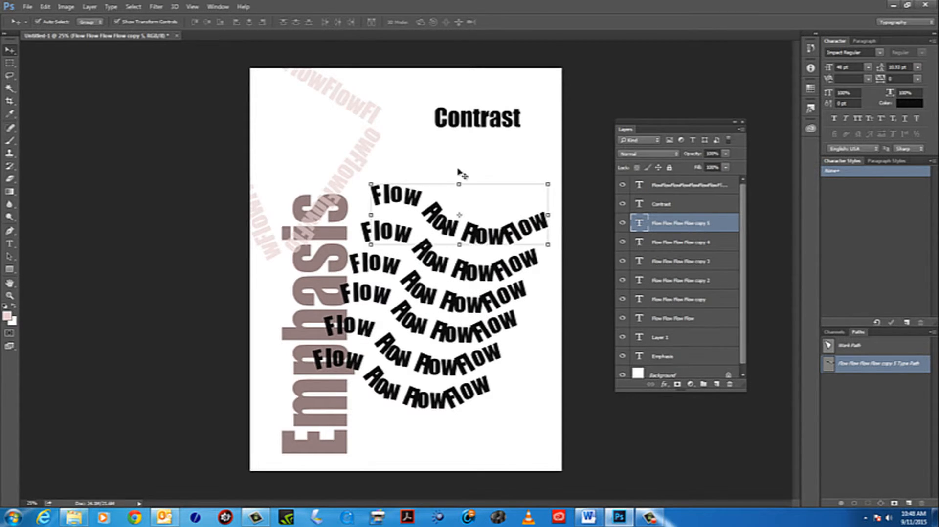
Step: Select all six wavy Flow text layers and delete them
drag(458, 167, 446, 377)
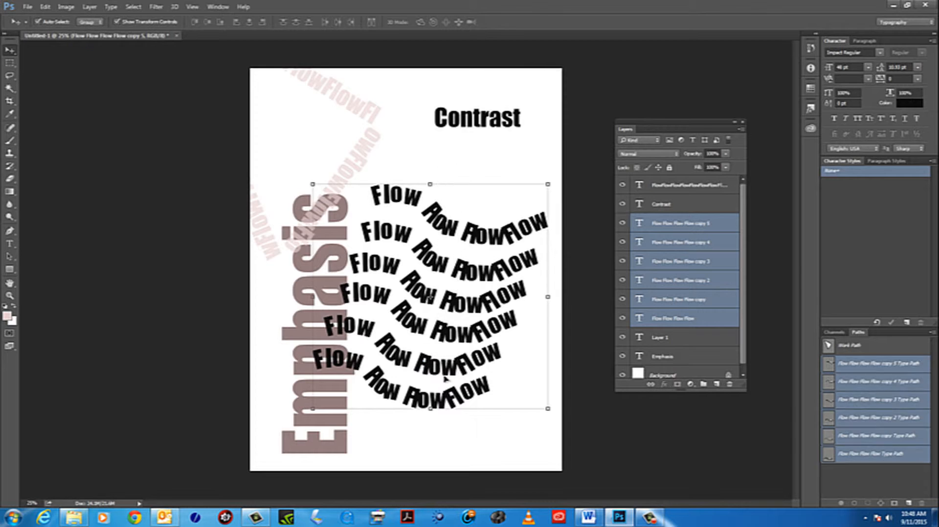
key(Delete)
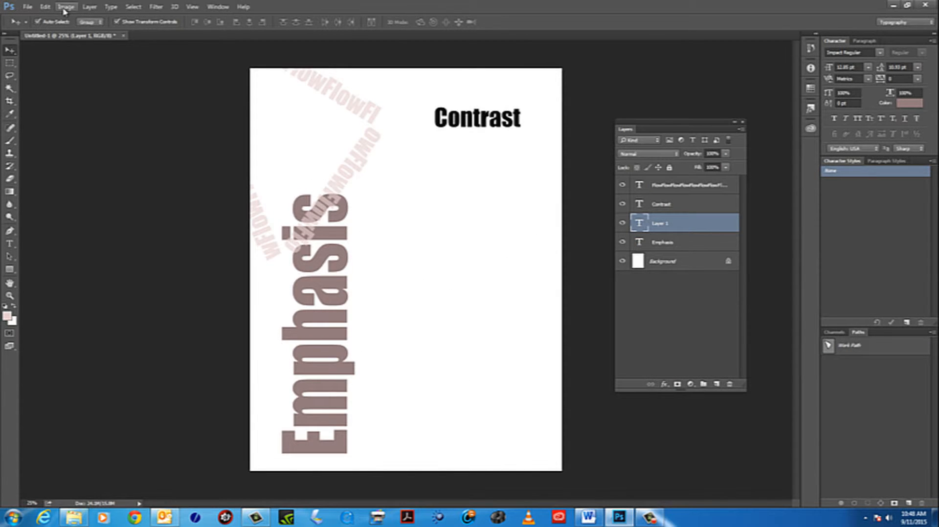
Step: Step back through the document history to the state with the wavy Flow text and only its first copy
click(45, 7)
mouse_move(221, 8)
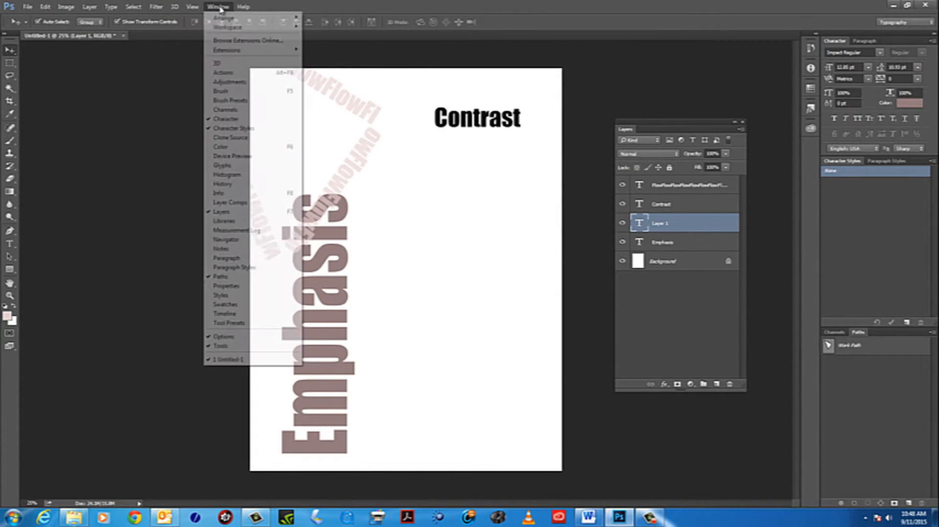
click(230, 183)
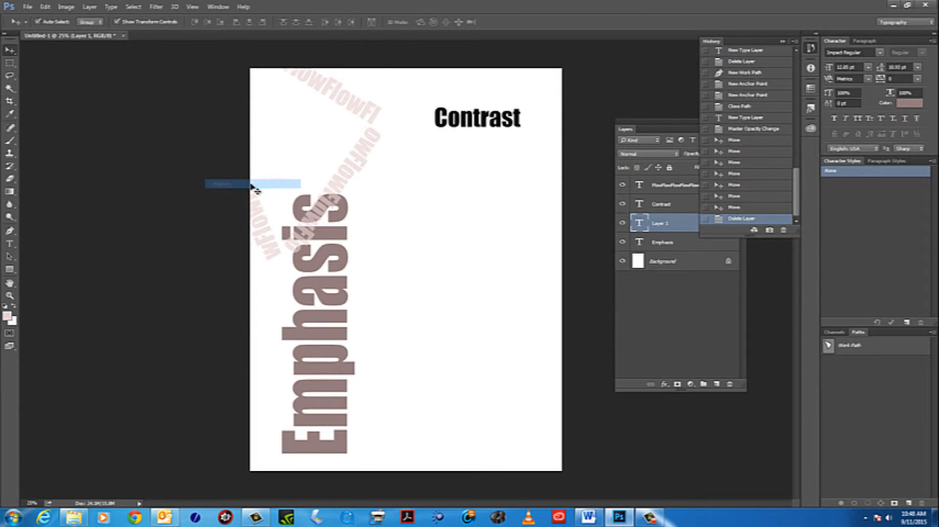
click(735, 208)
click(735, 196)
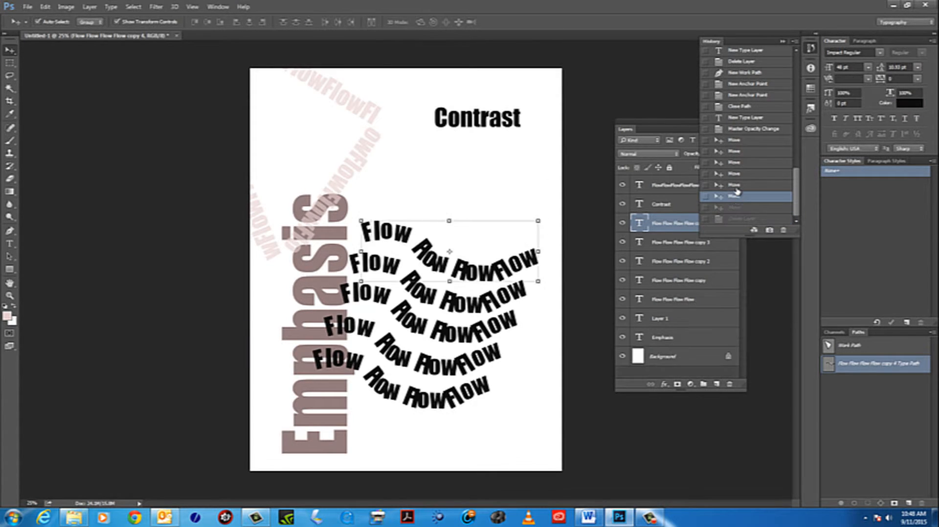
click(736, 184)
click(737, 174)
click(737, 162)
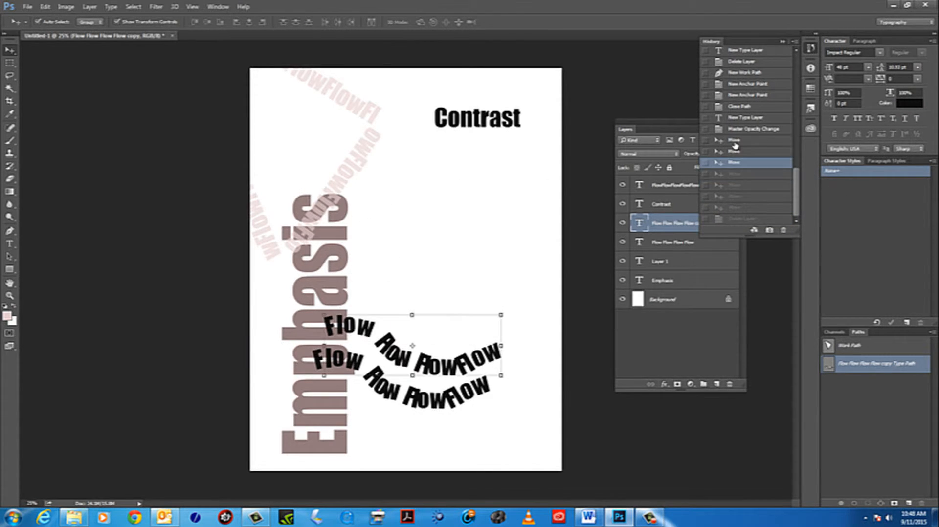
click(736, 139)
click(737, 128)
click(737, 141)
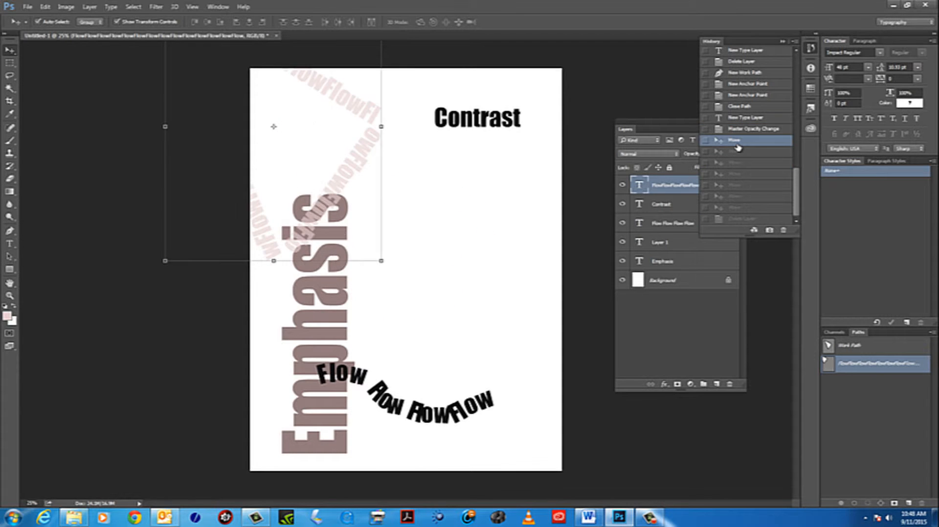
click(734, 152)
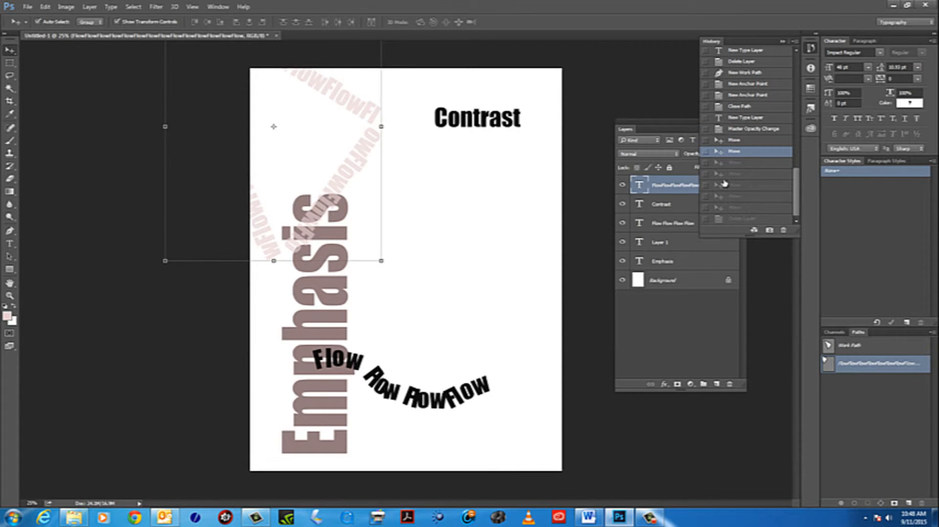
click(726, 164)
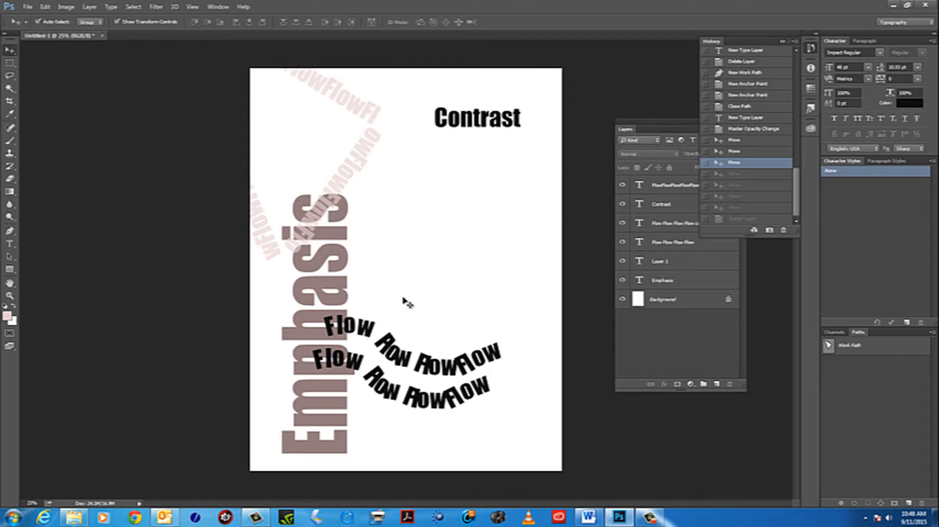
Step: Select both wavy Flow lines and move them right, clear of the vertical Emphasis title
drag(407, 304, 465, 433)
drag(449, 341, 497, 334)
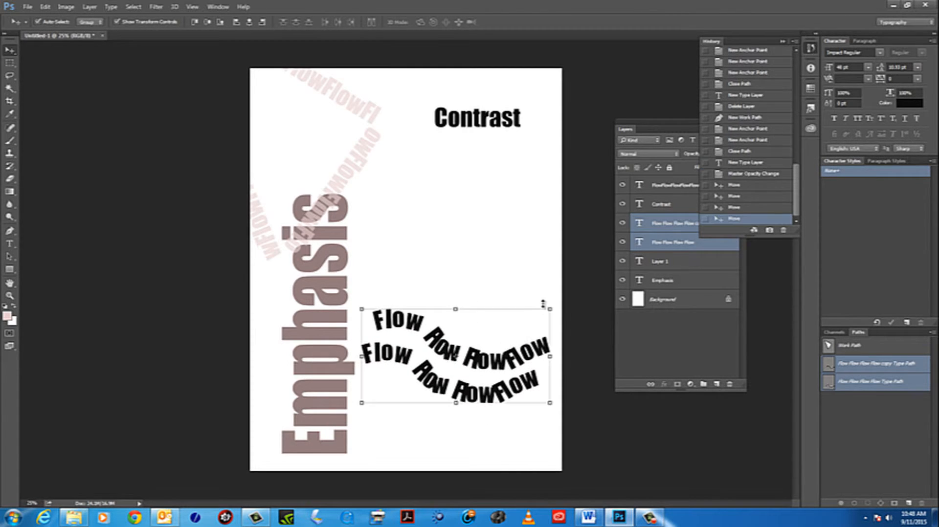
Step: Toggle the transform controls off and on, and rotate the two wavy Flow lines about 59° clockwise
click(143, 24)
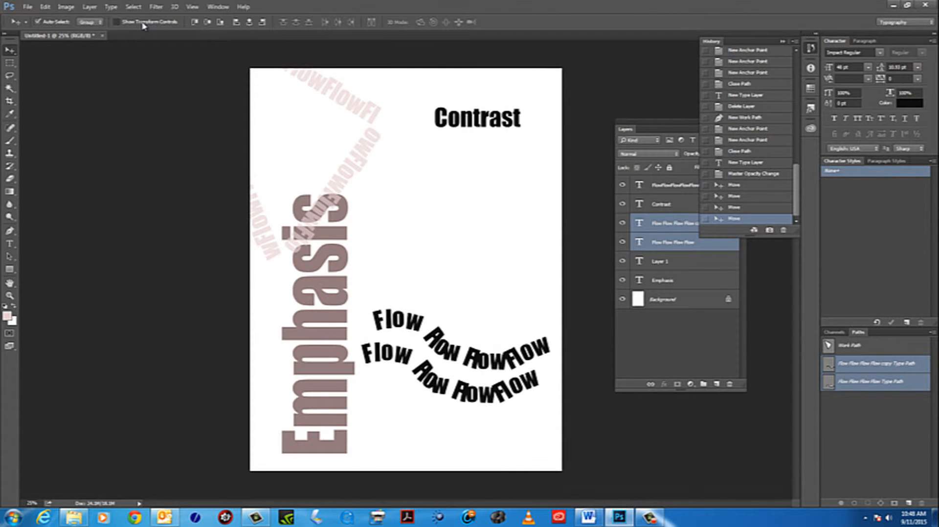
click(118, 22)
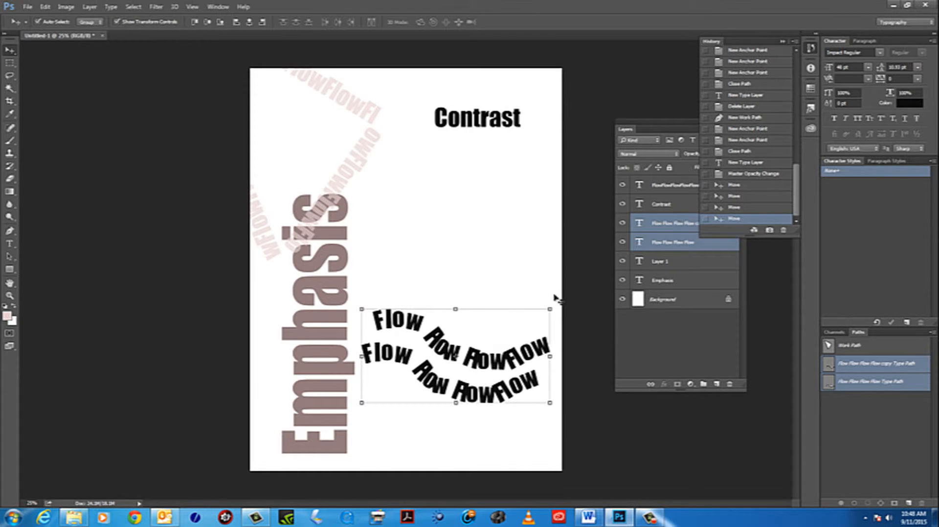
drag(557, 297, 530, 400)
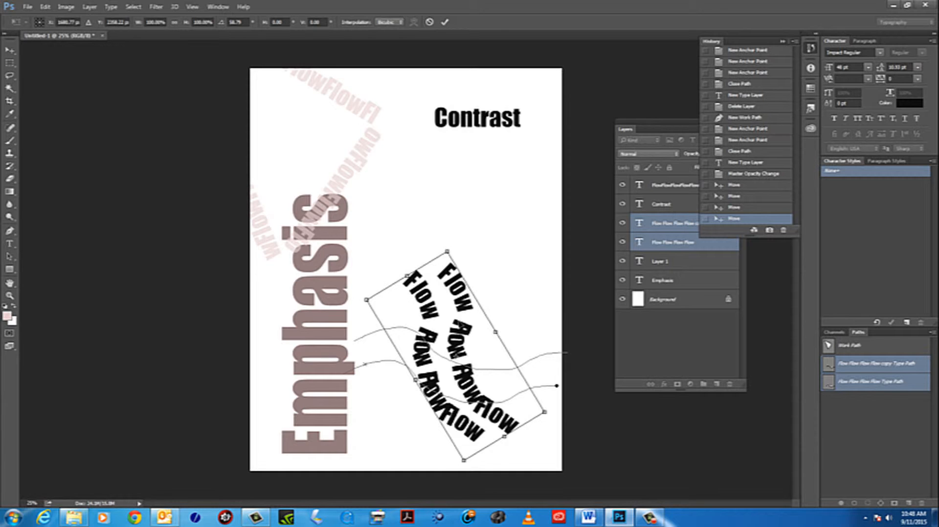
key(Return)
Step: Move the rotated Flow lines right so they run off the page's right edge, and rotate them slightly counterclockwise
drag(476, 320, 553, 302)
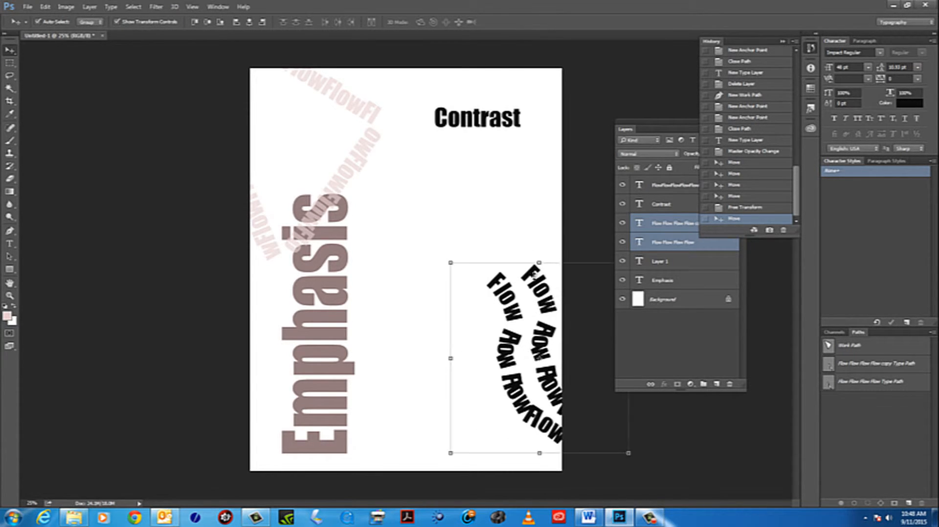
drag(445, 255, 419, 274)
key(Return)
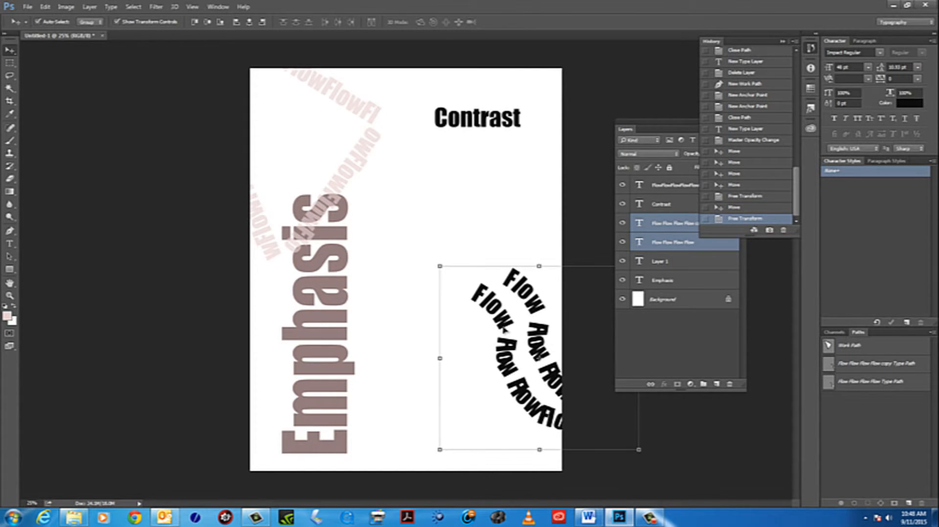
Step: Duplicate the rotated wavy Flow lines toward the page's lower left until five parallel lines fill the corner
click(484, 194)
drag(502, 348, 449, 394)
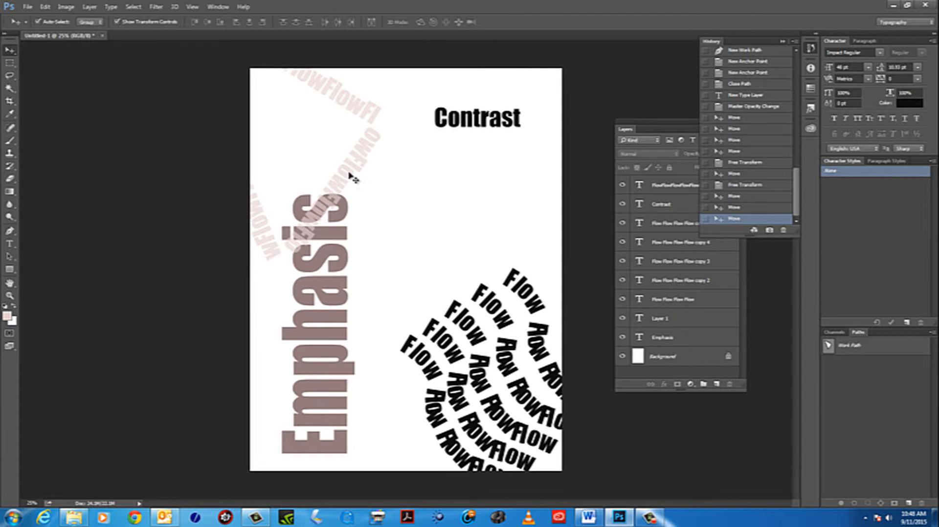
Step: Scale the Contrast text to about 196%, rotate it 30° clockwise and place it running off the page's right edge
drag(470, 122, 443, 109)
drag(463, 187, 507, 196)
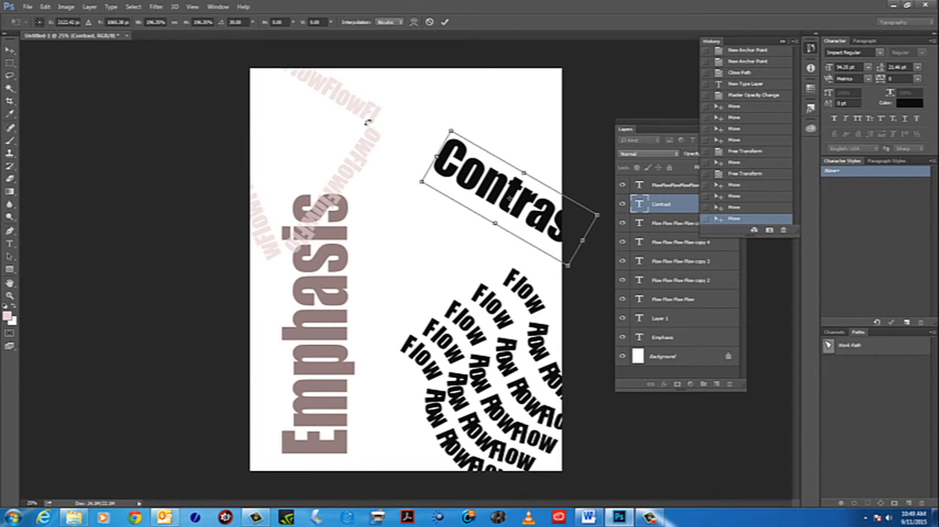
key(Return)
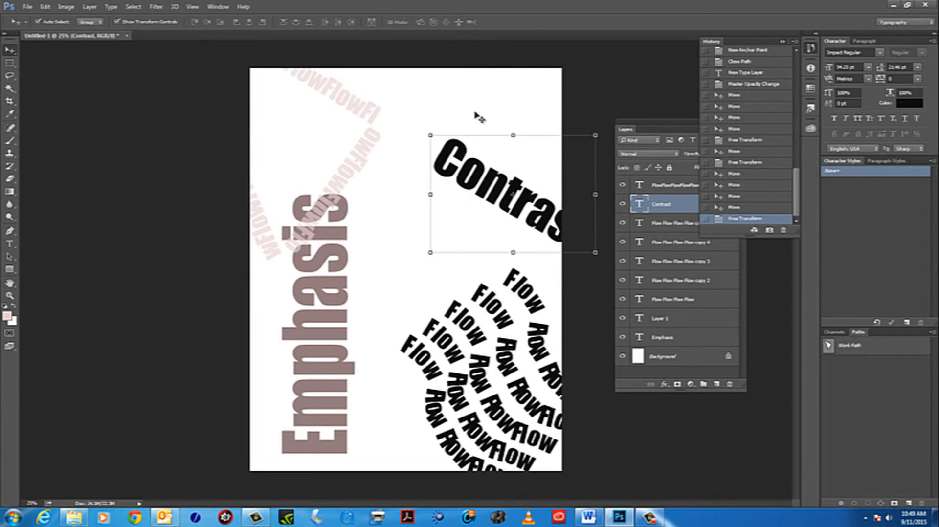
click(478, 117)
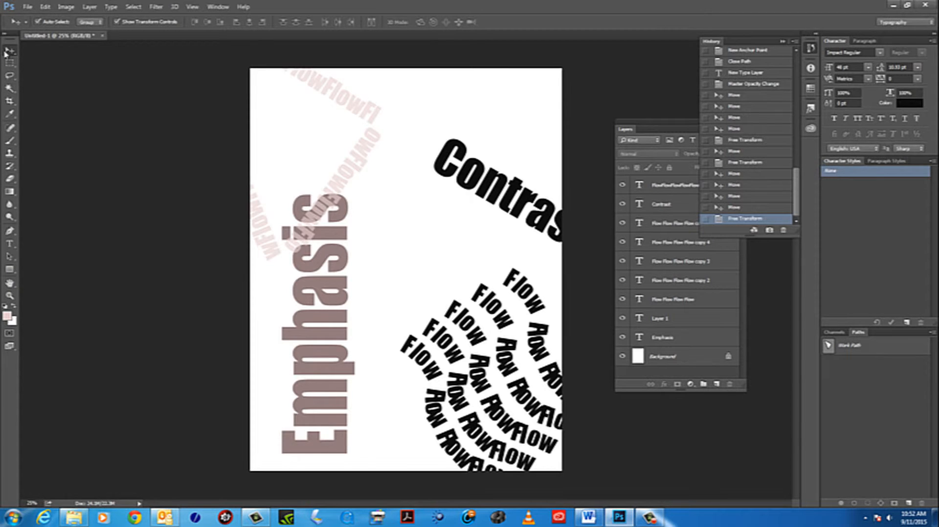
Step: Hide the triangular Flow text layer, all five wavy Flow text layers and Layer 1
click(356, 103)
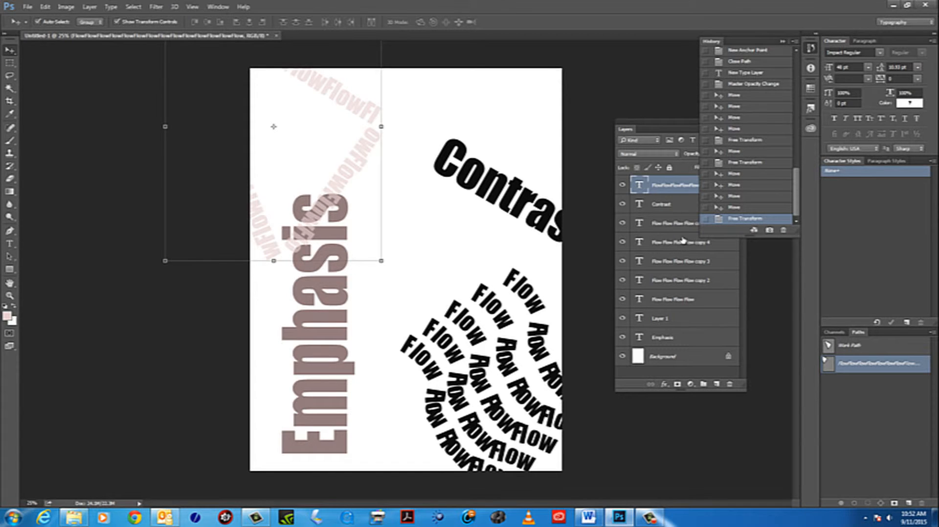
click(622, 186)
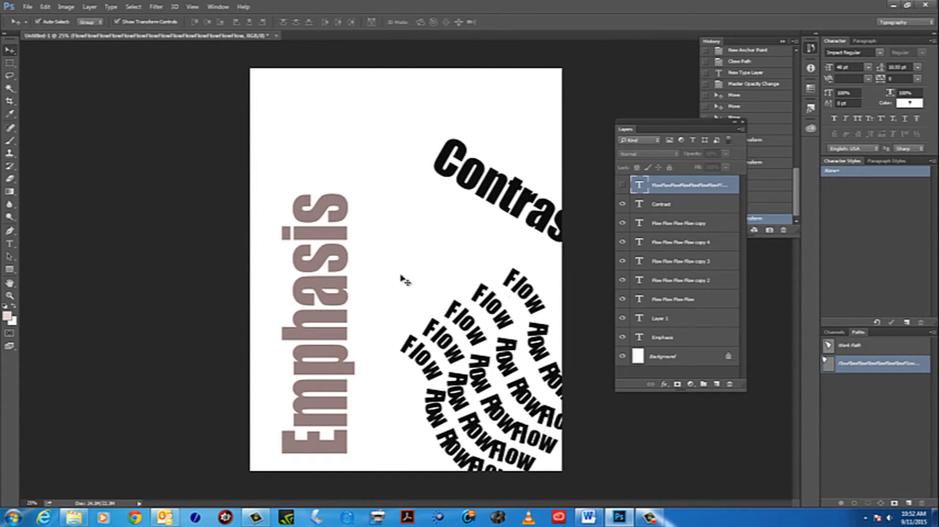
drag(375, 374, 586, 292)
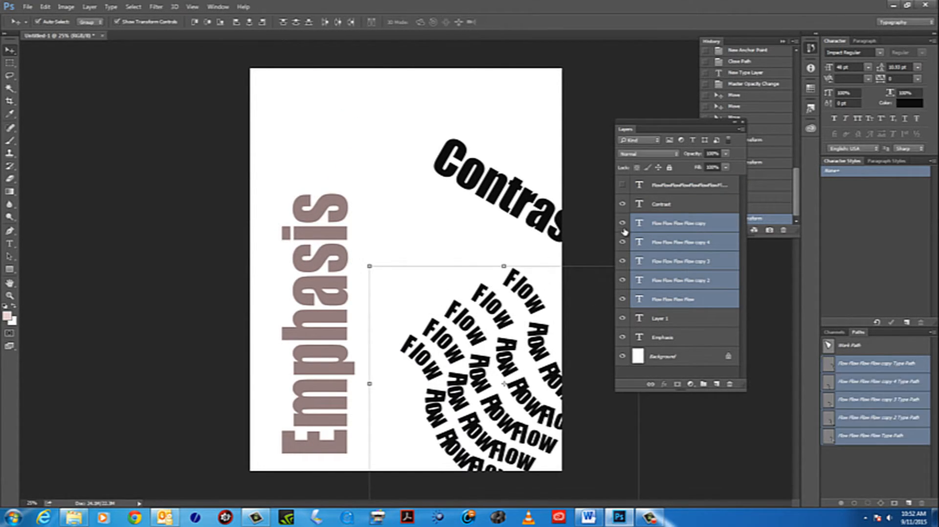
click(622, 223)
click(622, 242)
click(622, 261)
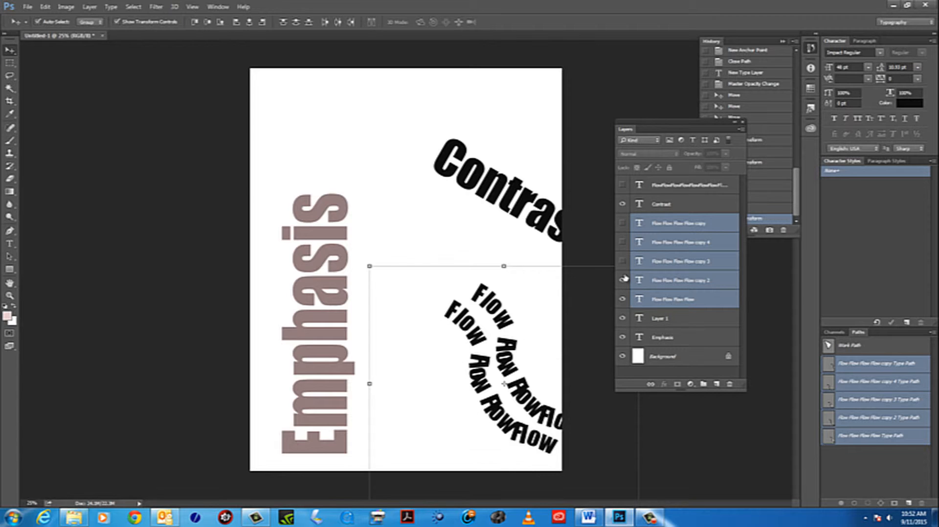
click(622, 280)
click(622, 300)
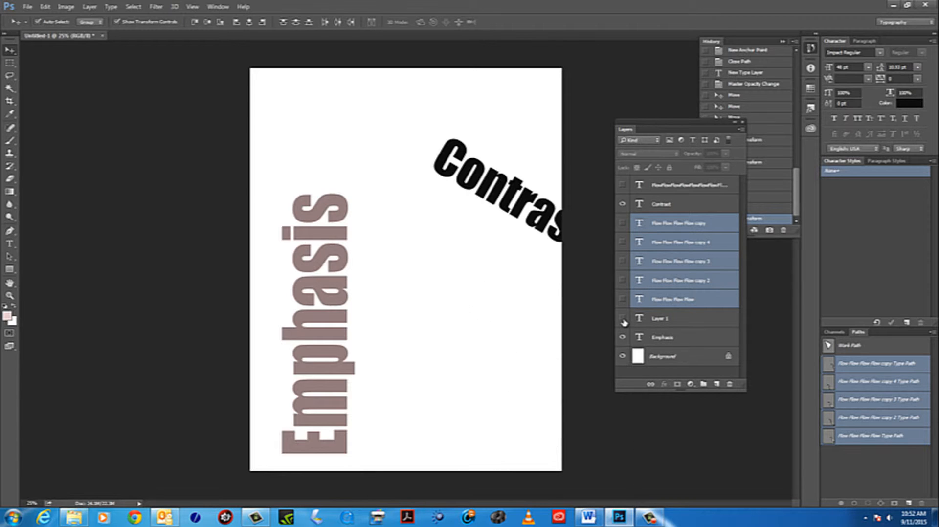
Step: Move the rotated Contrast text up and left so its last letters fit on the page, and deselect it
click(513, 188)
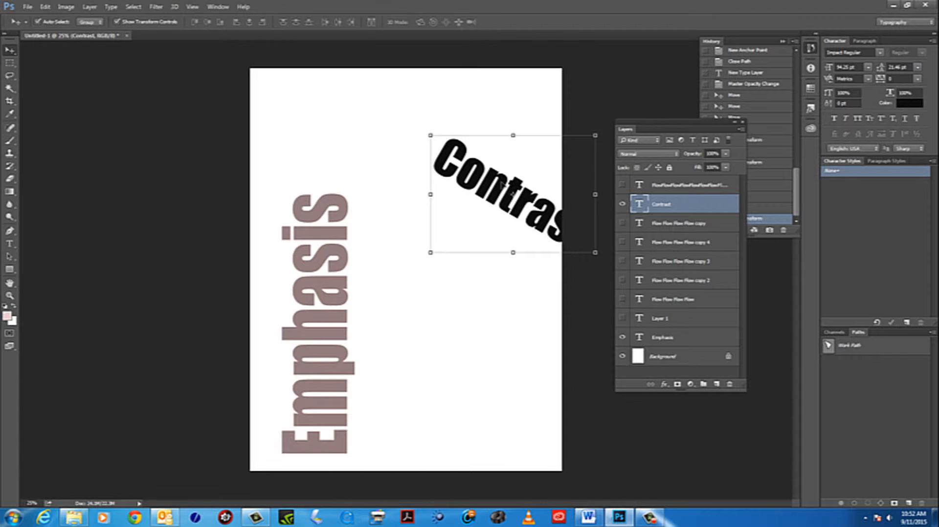
drag(502, 183, 450, 114)
click(465, 210)
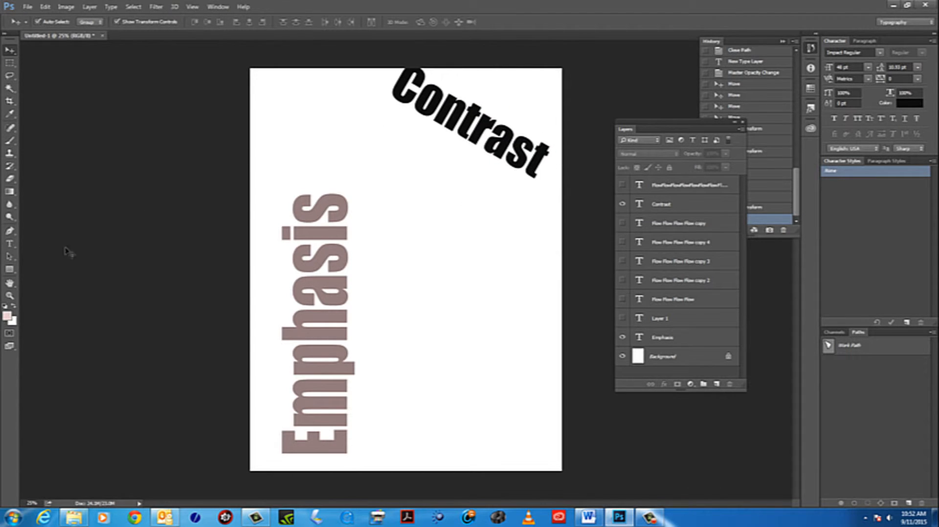
click(10, 270)
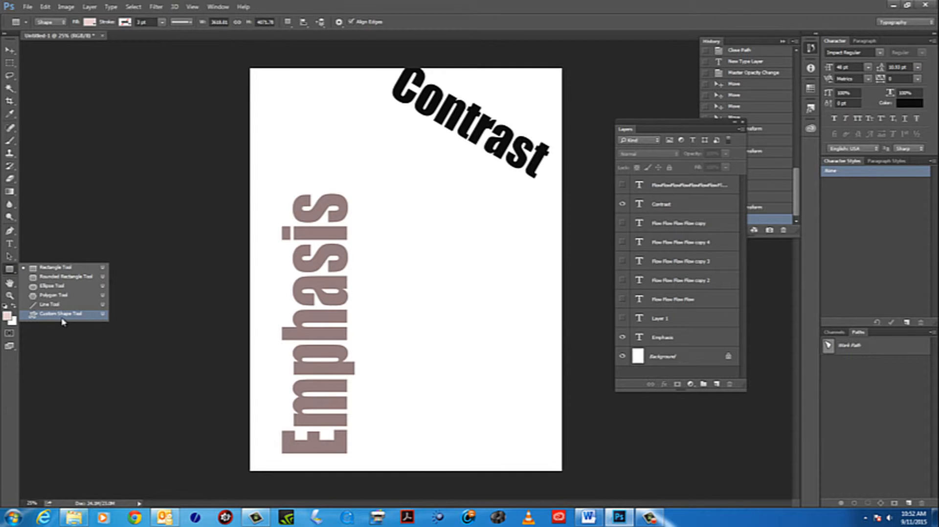
click(57, 288)
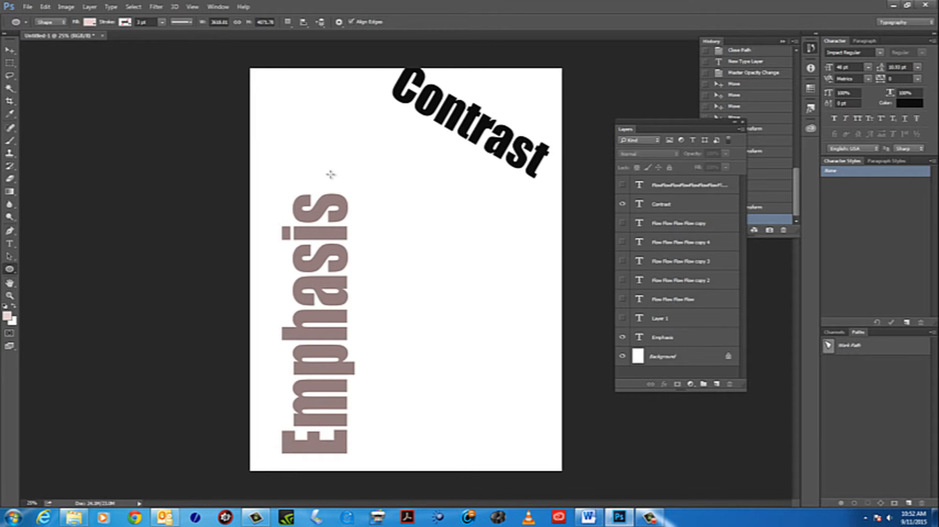
drag(300, 179, 518, 421)
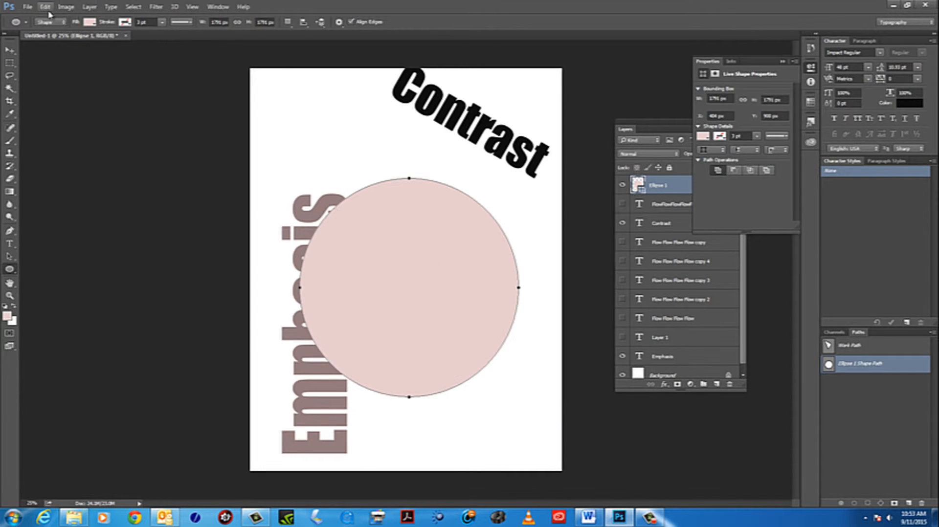
click(663, 129)
drag(663, 129, 647, 124)
drag(660, 182, 716, 382)
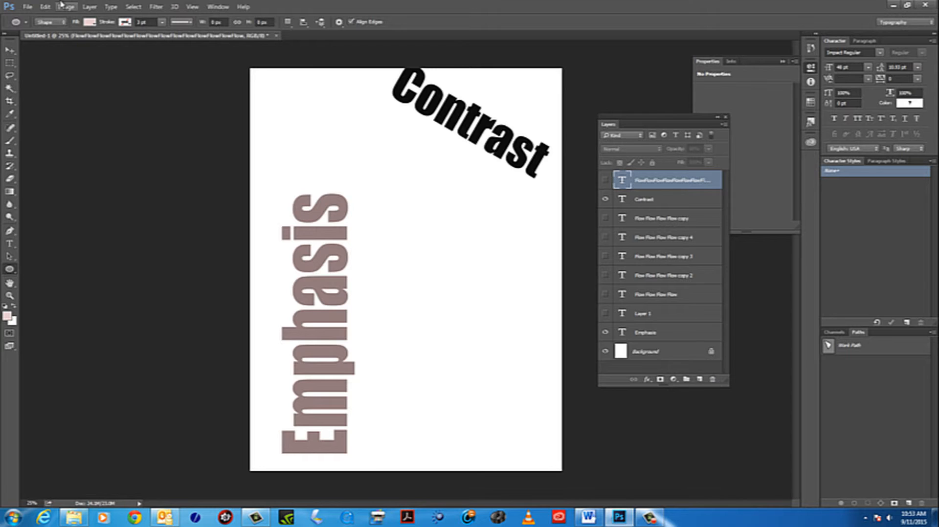
Step: Set the Ellipse tool to Path mode and draw a circular path about 1799 px across, overlapping the Emphasis title
click(64, 22)
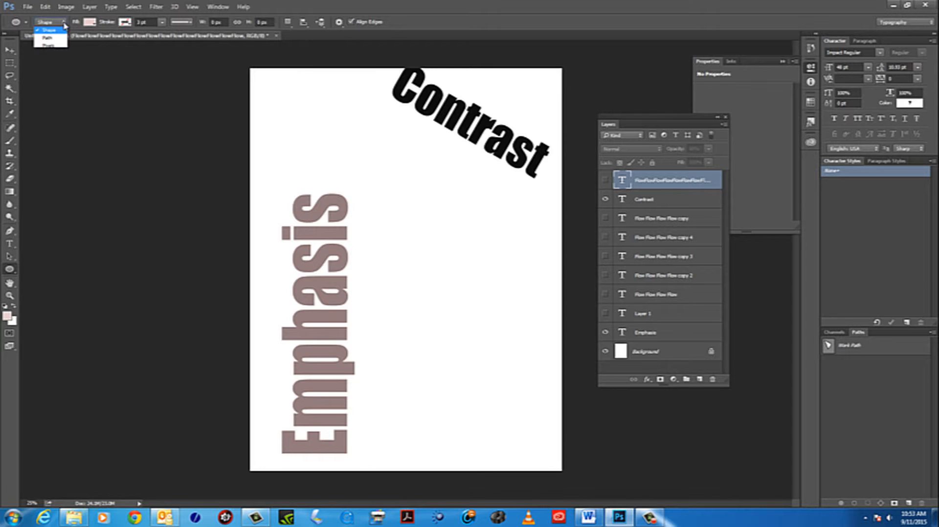
click(49, 39)
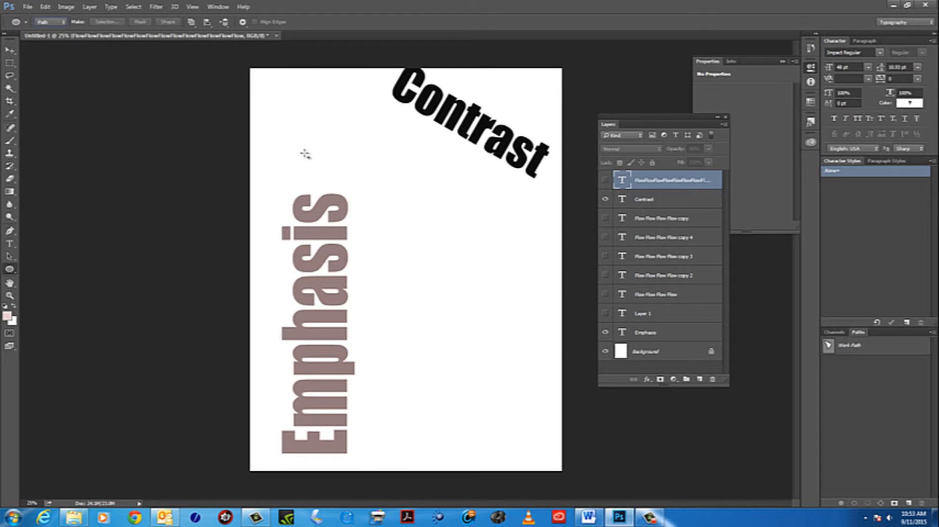
drag(305, 153, 522, 392)
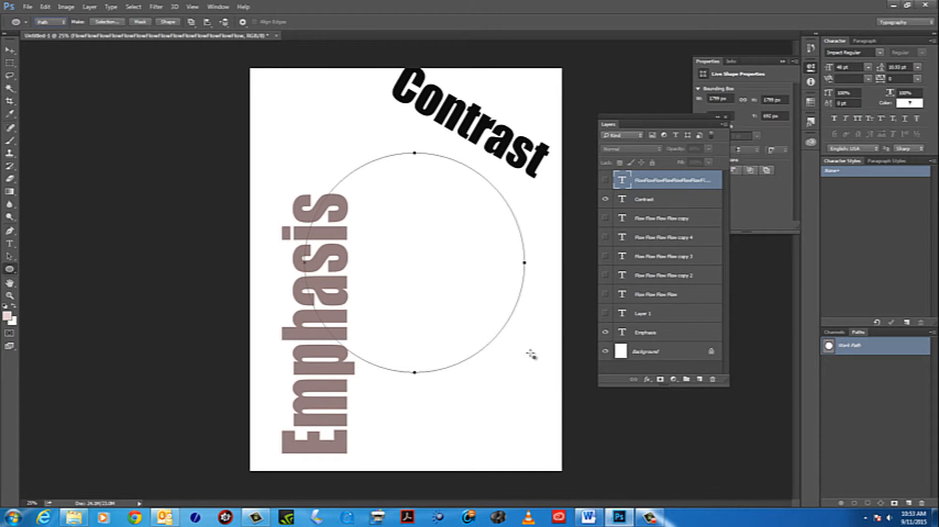
Step: Reset the colors to default and enter "FlowFlow" as horizontal type along the upper part of the circular path
click(8, 245)
drag(9, 246, 70, 245)
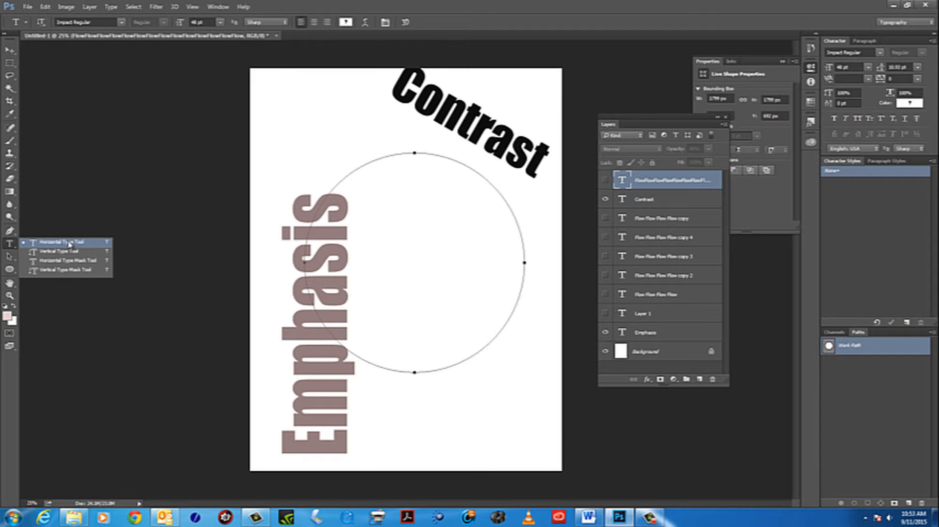
drag(69, 244, 70, 245)
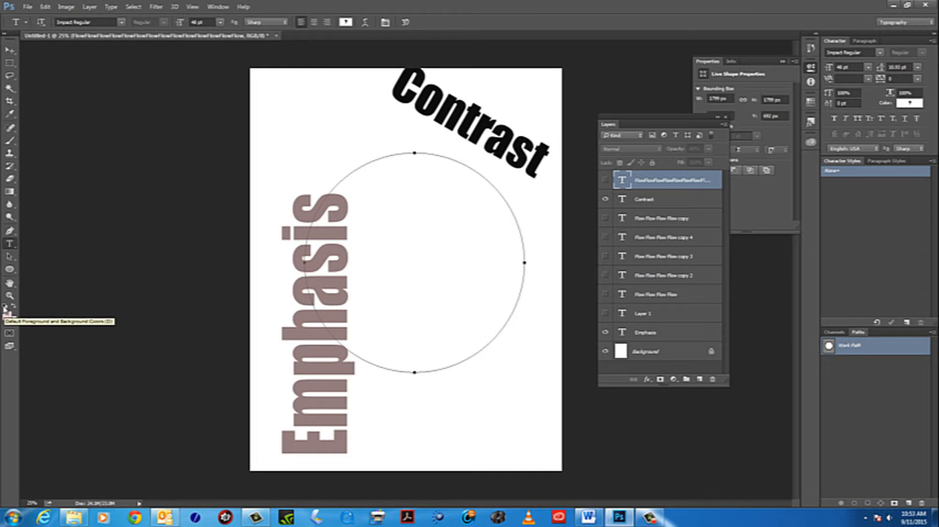
click(6, 307)
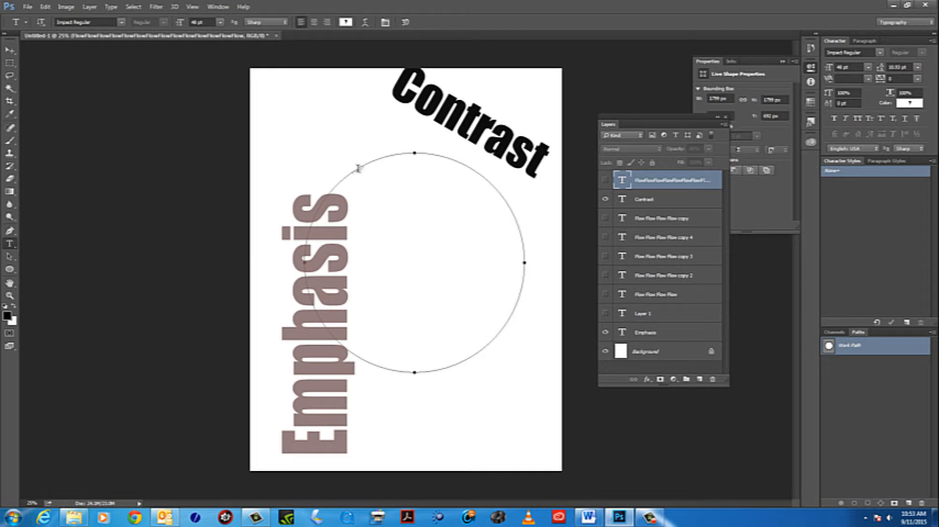
click(358, 168)
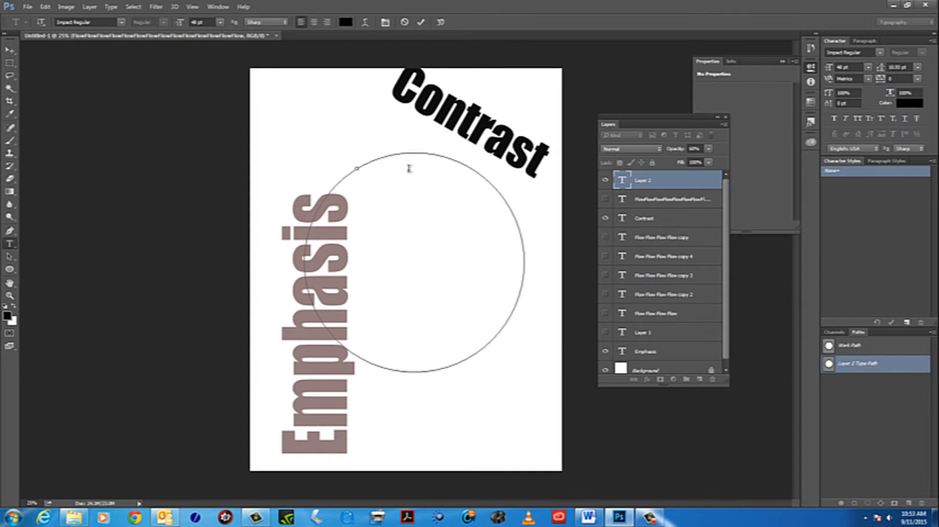
text(Flo)
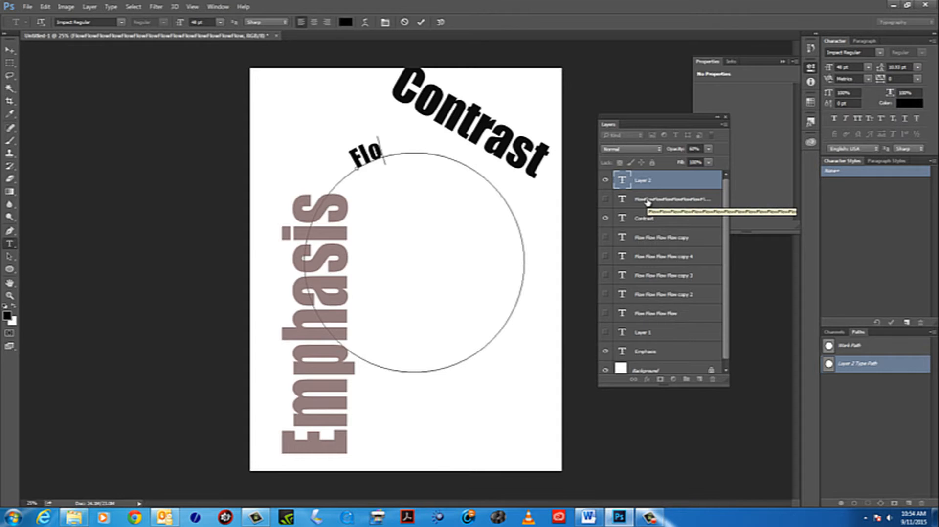
text(wFlow)
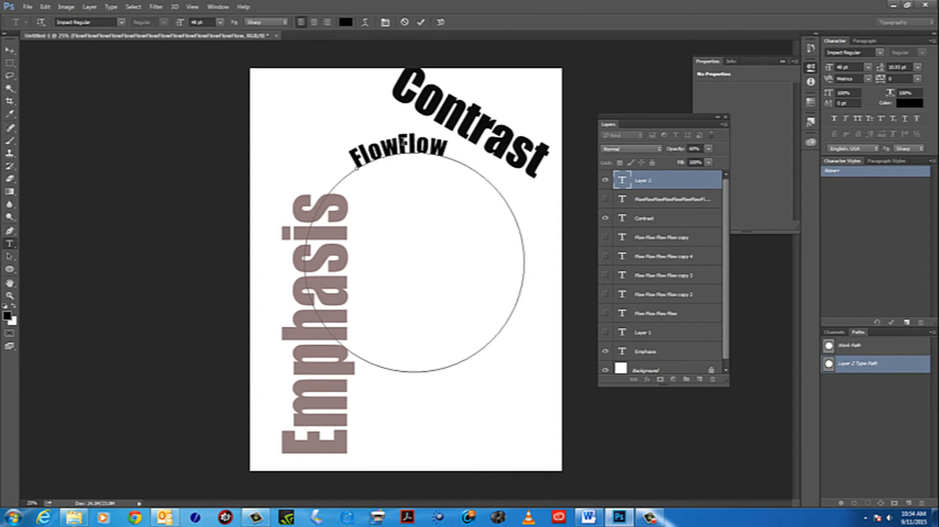
Step: Separate the two Flow words with a space, copy "Flow Flow" and paste it after the last word on the circle
click(400, 147)
drag(453, 147, 353, 149)
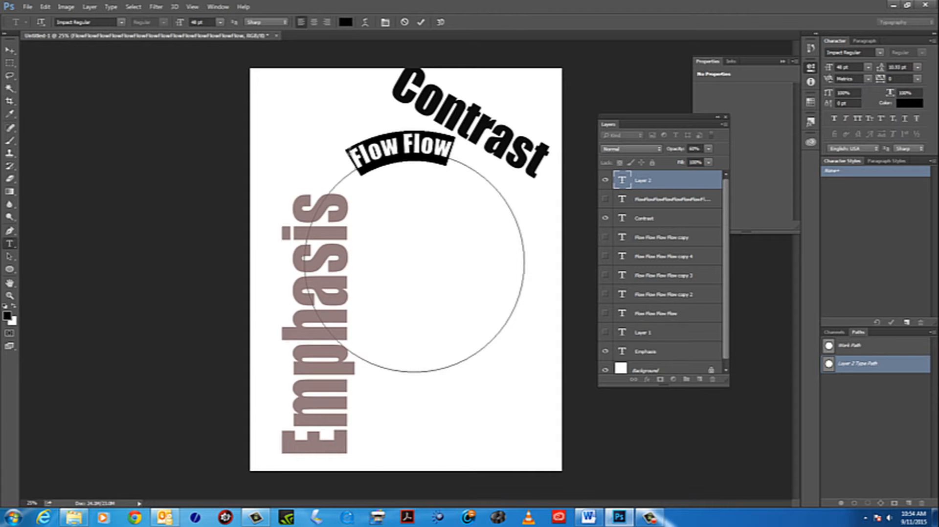
right_click(370, 149)
click(394, 181)
click(464, 149)
right_click(459, 156)
click(483, 198)
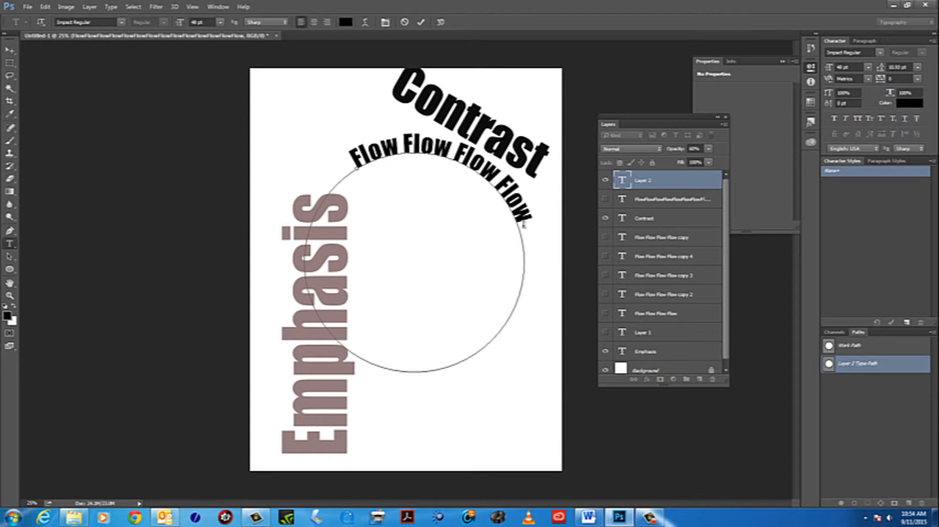
Step: Try to paste further copies of the Flow text at the end of the type on the circle
drag(528, 220, 348, 155)
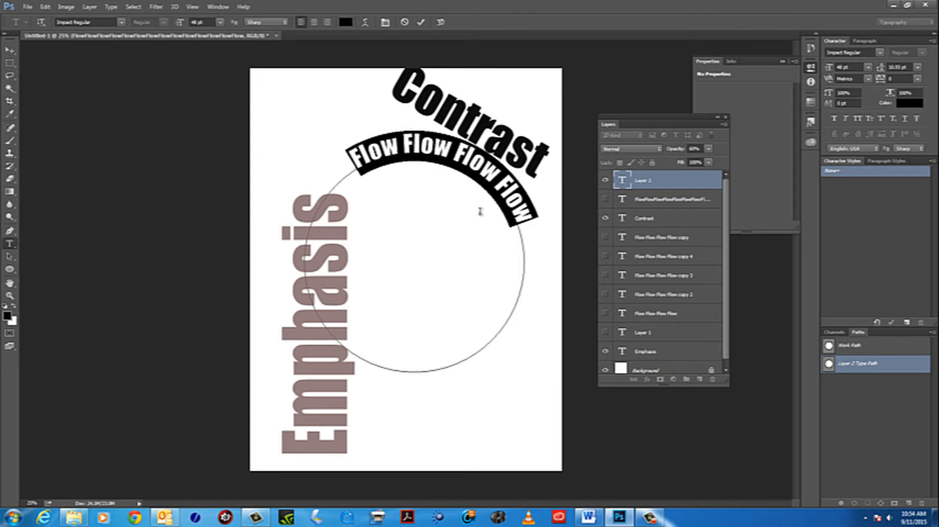
click(531, 226)
key(ctrl+v)
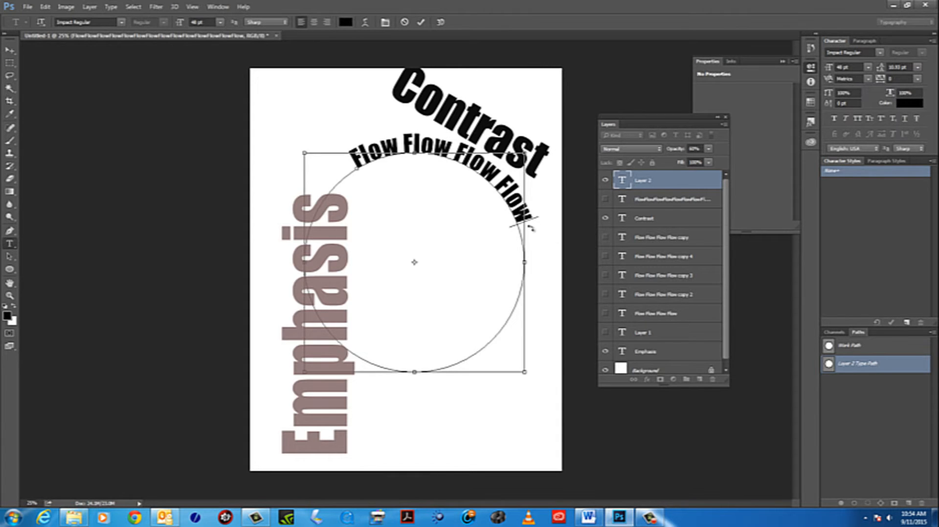
key(ctrl+v)
key(ctrl+v)
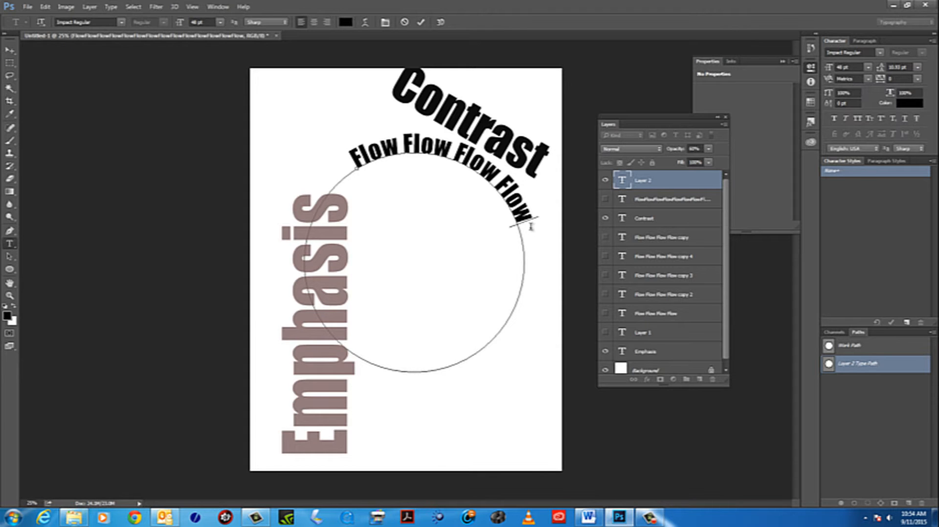
key(super)
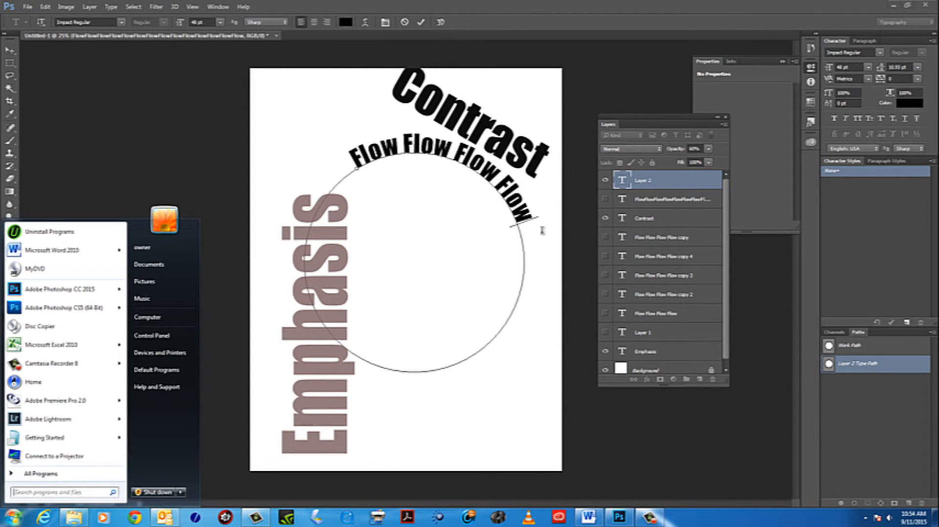
Step: Paste "Flow Flow" repeatedly at the end of the type until the words run around nearly the whole circle
click(45, 7)
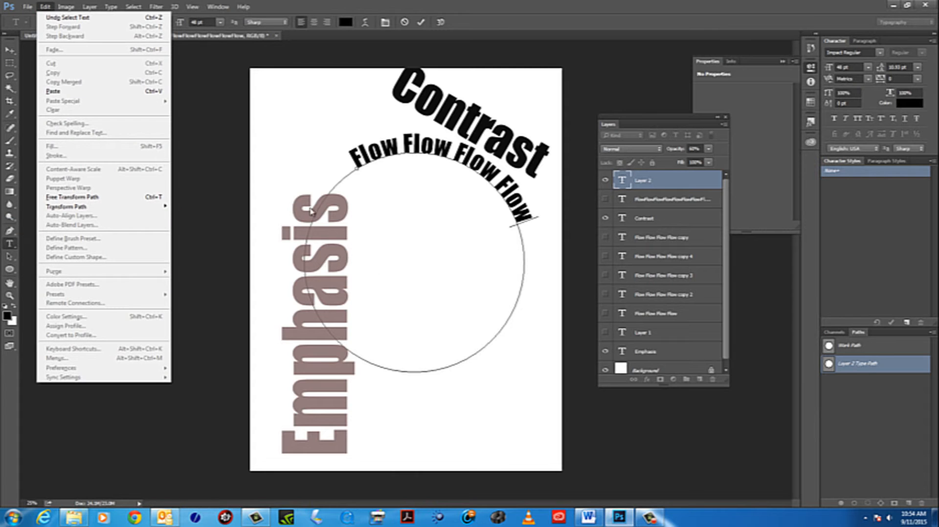
click(73, 92)
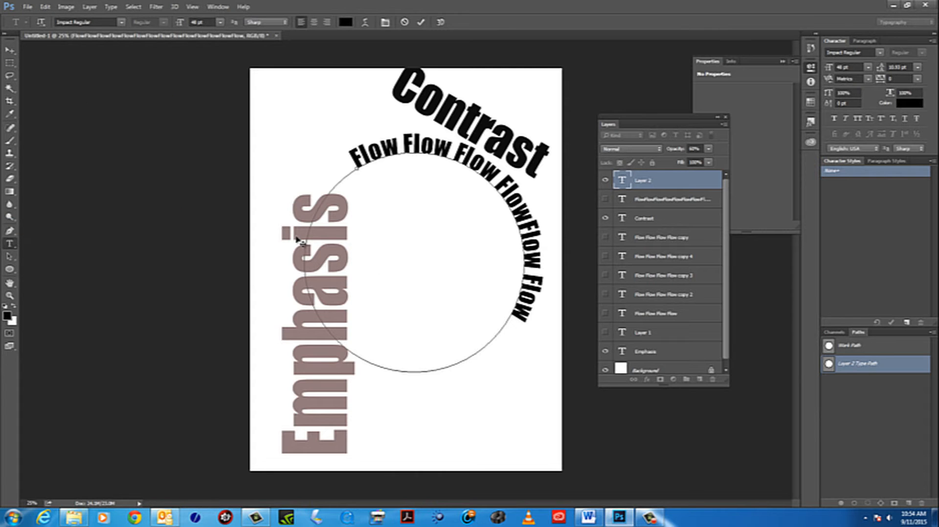
key(ctrl+v)
key(ctrl+v)
key(ctrl+v)
key(ctrl+v)
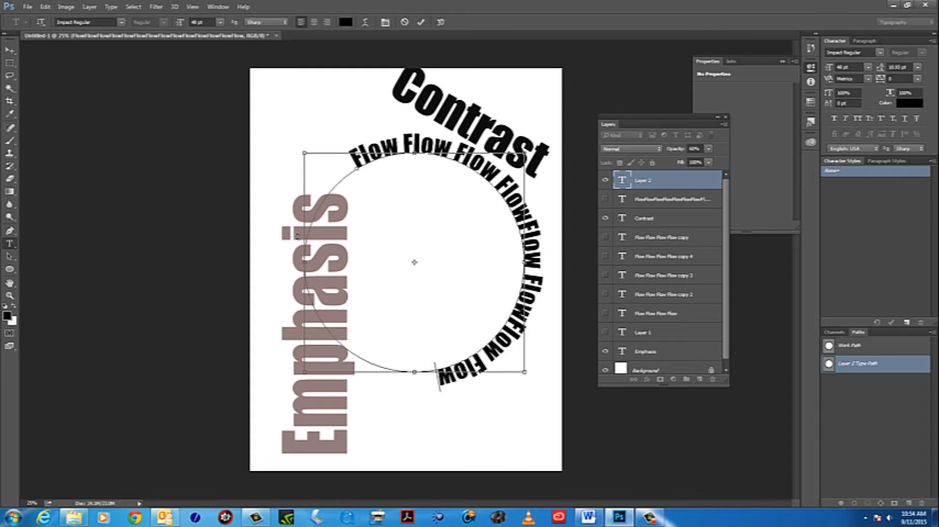
key(ctrl+v)
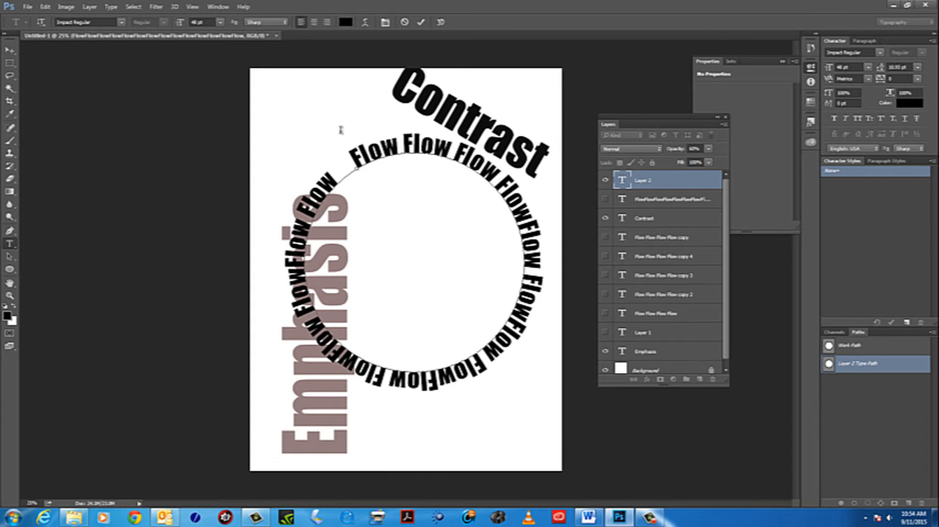
Step: Recolor the Flow words along the upper-right arc of the circle to pale pink #d1b3b3
drag(353, 159, 538, 268)
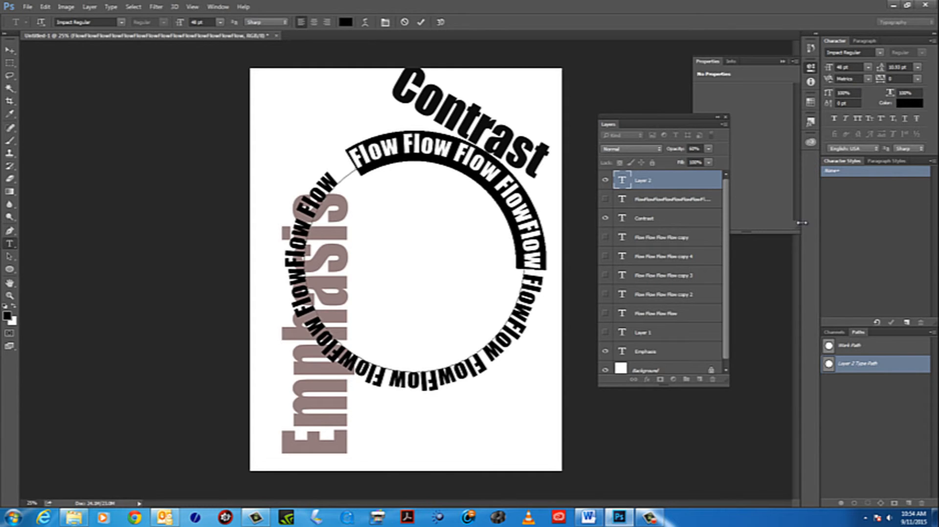
click(905, 107)
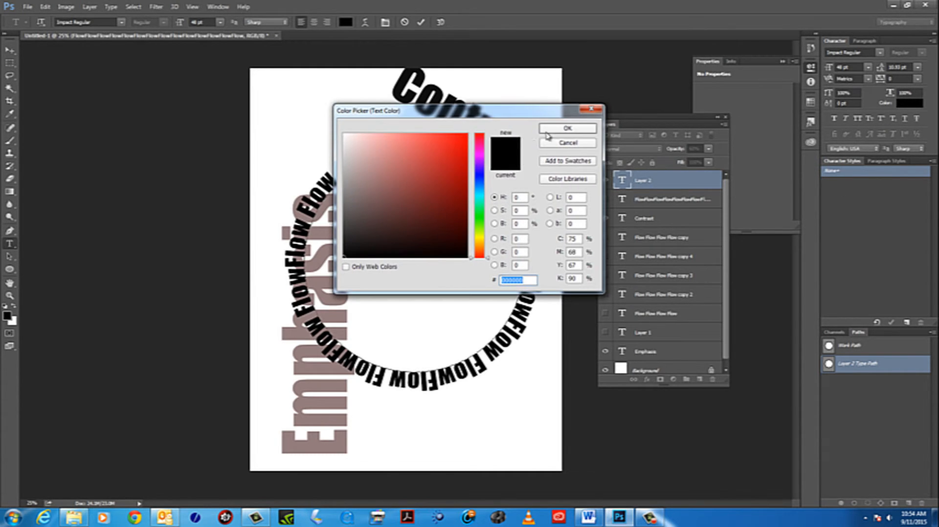
drag(360, 182, 361, 156)
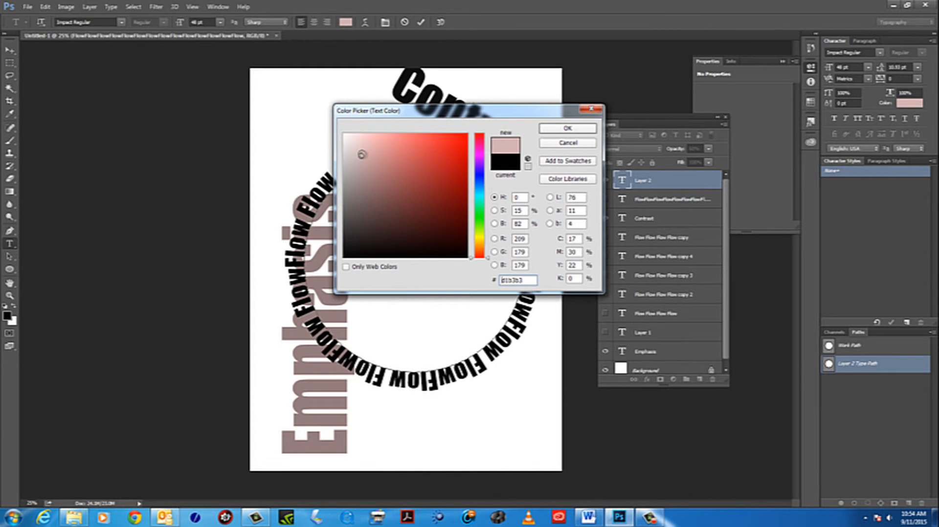
click(559, 129)
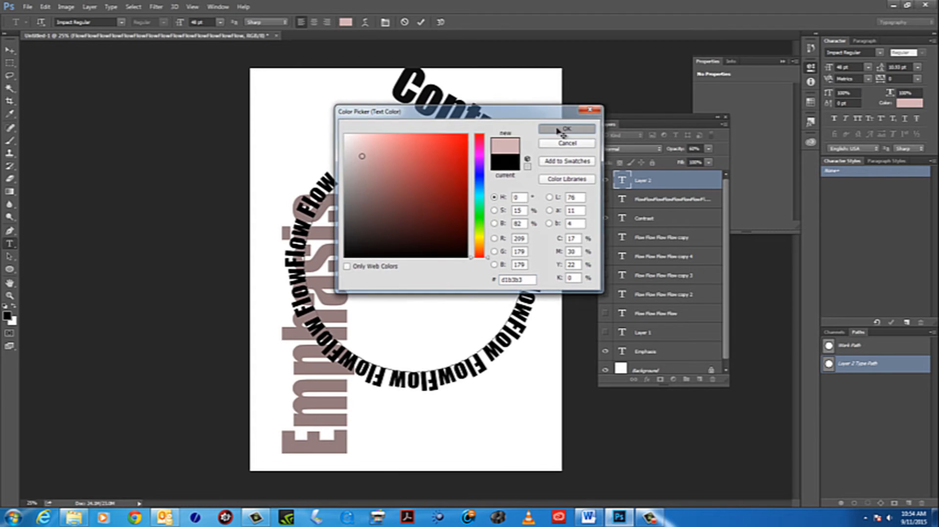
Step: Recolor the Flow words along the bottom arc of the circle to pale pink #d0baba and commit the type
click(506, 286)
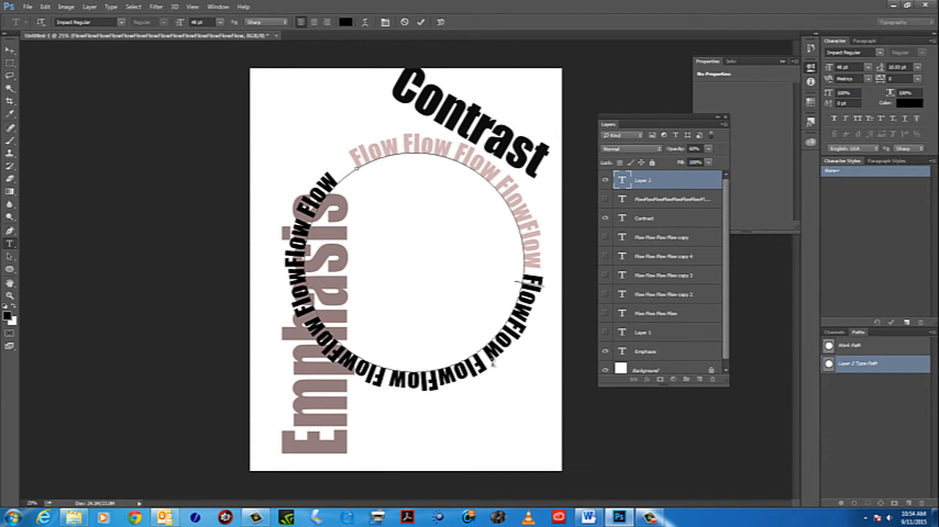
drag(491, 363, 304, 317)
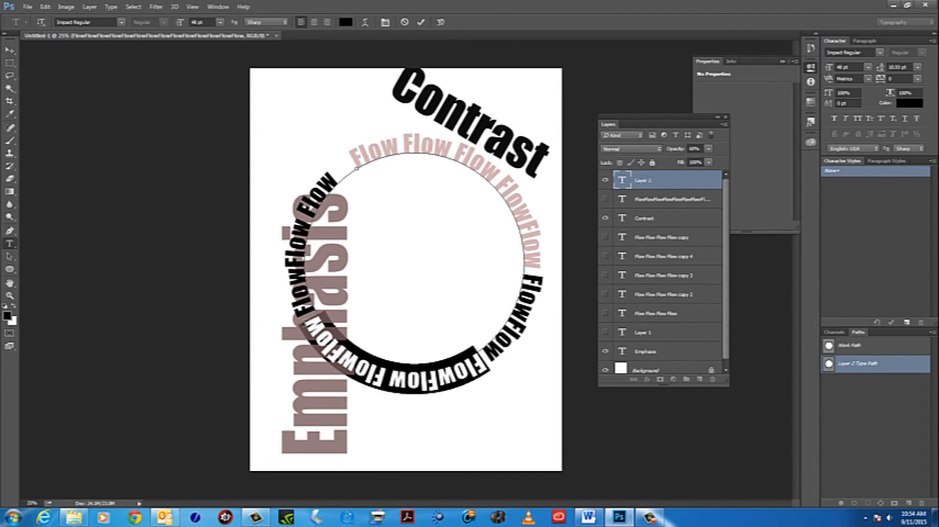
click(7, 315)
click(359, 157)
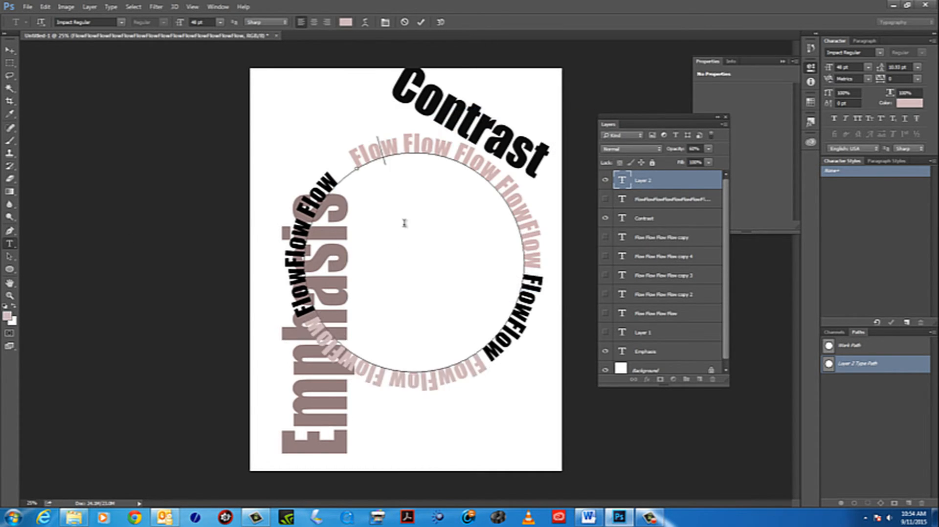
click(9, 50)
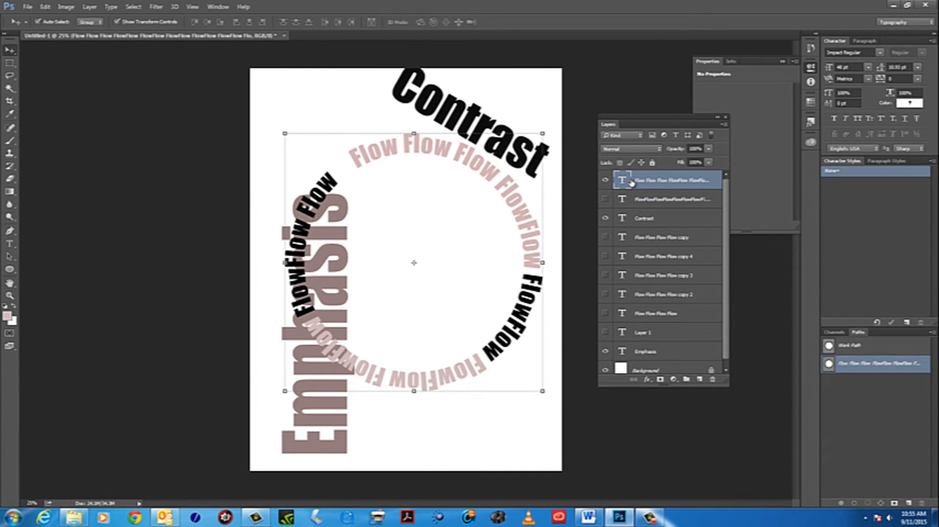
Step: Rename the circular text's layer by adding "circle -" in front of its existing name
double_click(663, 180)
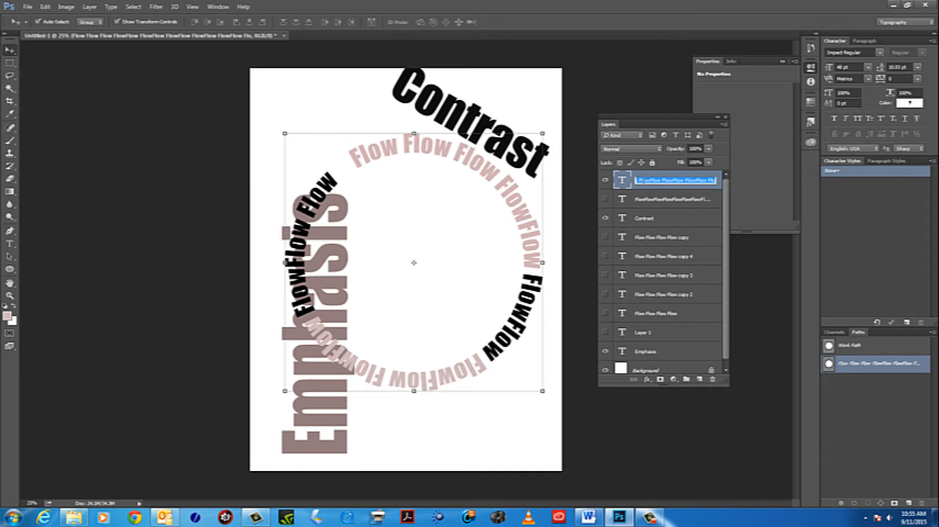
drag(643, 180, 602, 179)
click(637, 181)
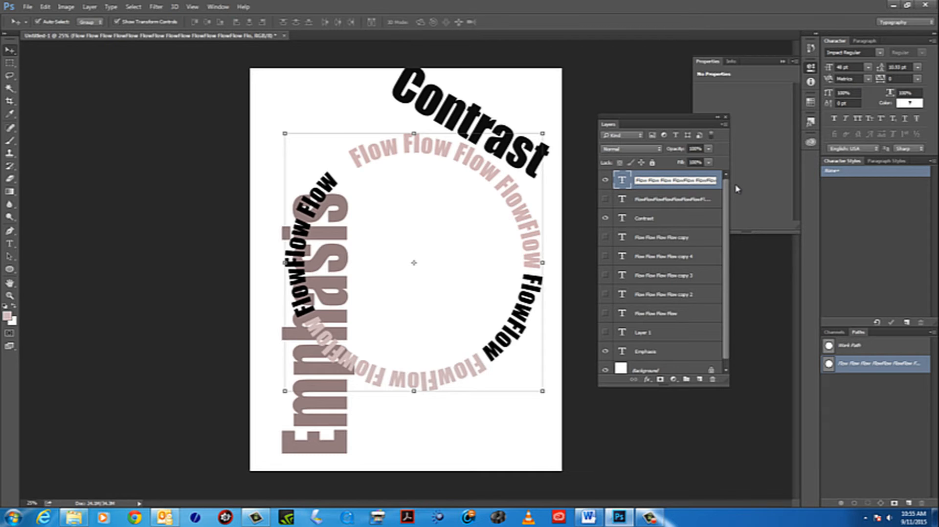
text(circle -)
key(Return)
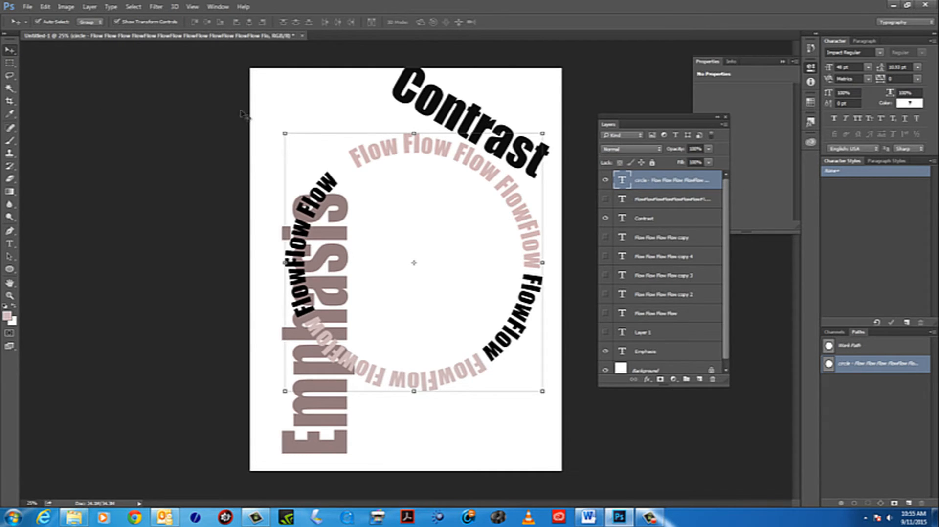
Step: Scale the circular Flow text down to about 91% and shift it toward the page's left edge, clear of the right margin
mouse_move(284, 134)
mouse_down()
mouse_move(286, 152)
mouse_move(311, 179)
mouse_move(416, 275)
mouse_move(386, 246)
mouse_move(391, 237)
mouse_move(351, 182)
mouse_move(349, 191)
mouse_move(266, 132)
mouse_move(273, 140)
mouse_up()
drag(479, 341, 512, 380)
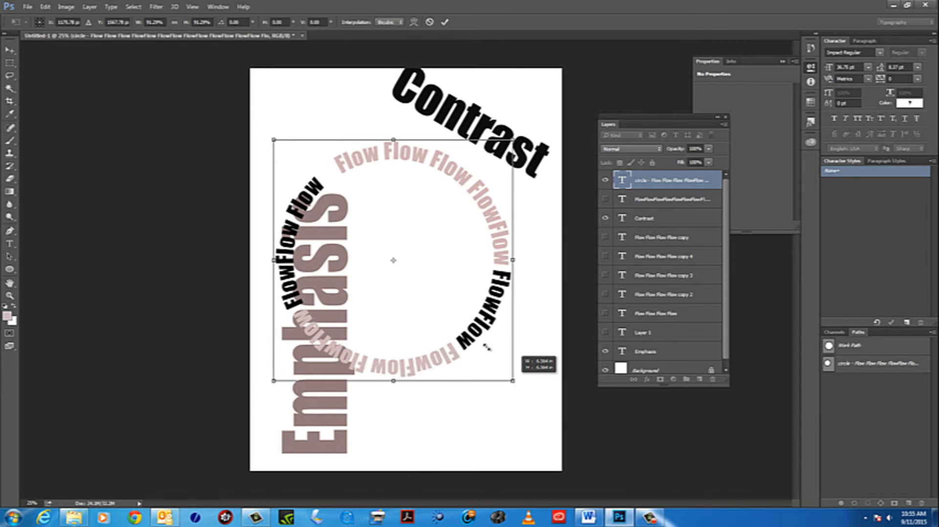
drag(475, 337, 463, 321)
key(Return)
click(528, 315)
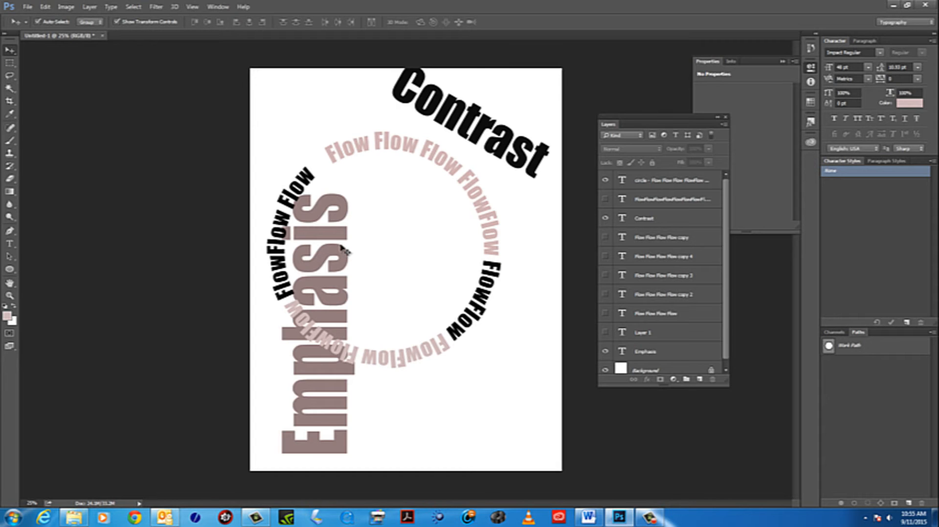
Step: Change the color of the tilted Contrast text to a dark reddish grey
click(455, 128)
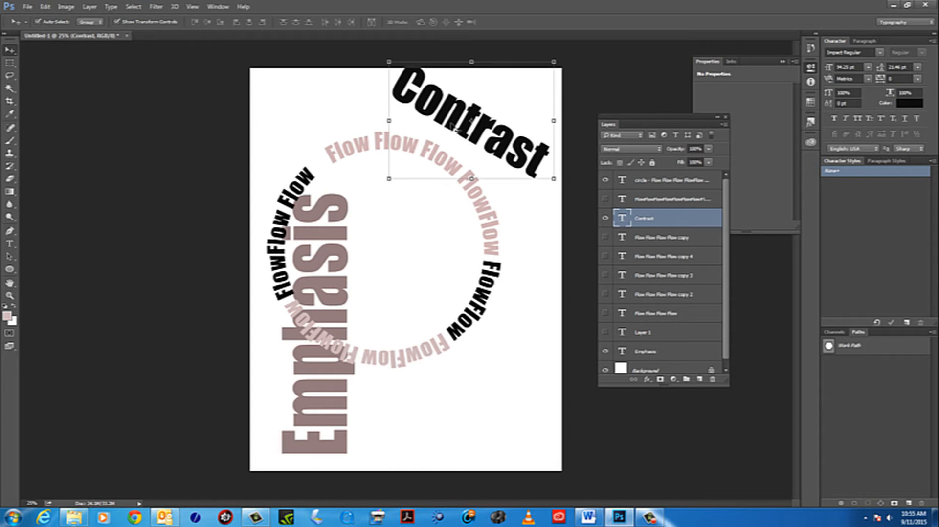
double_click(622, 218)
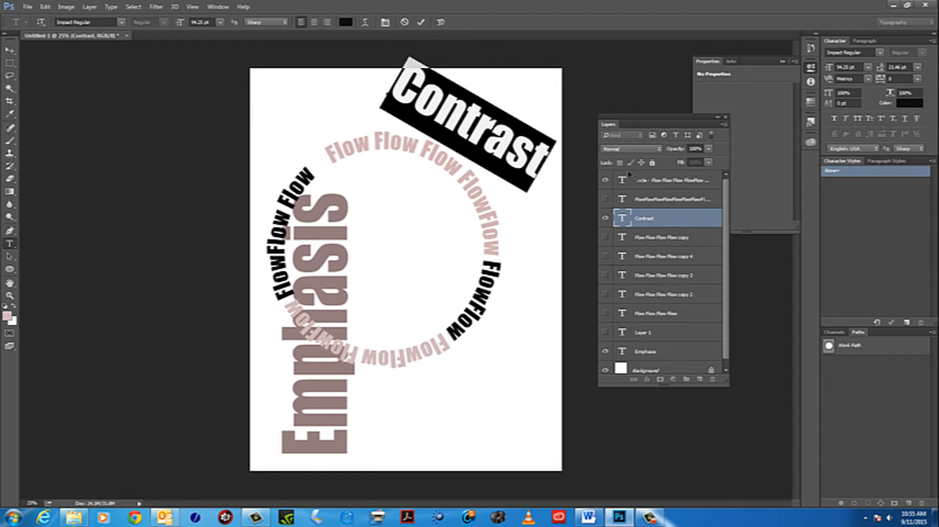
click(345, 22)
click(351, 190)
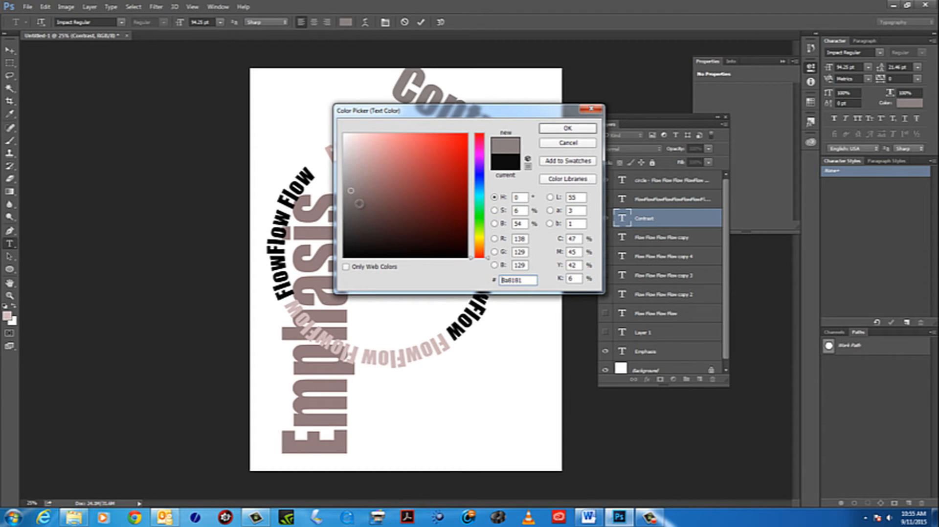
click(359, 203)
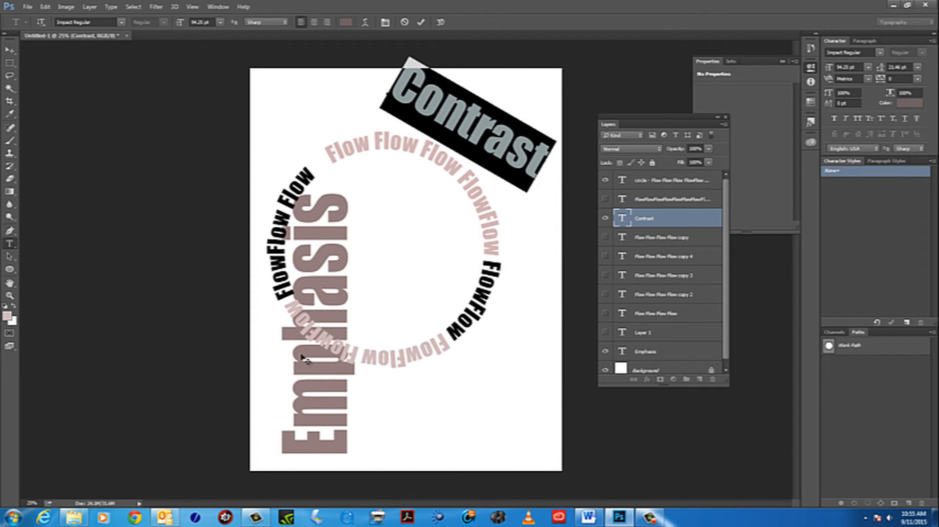
click(10, 50)
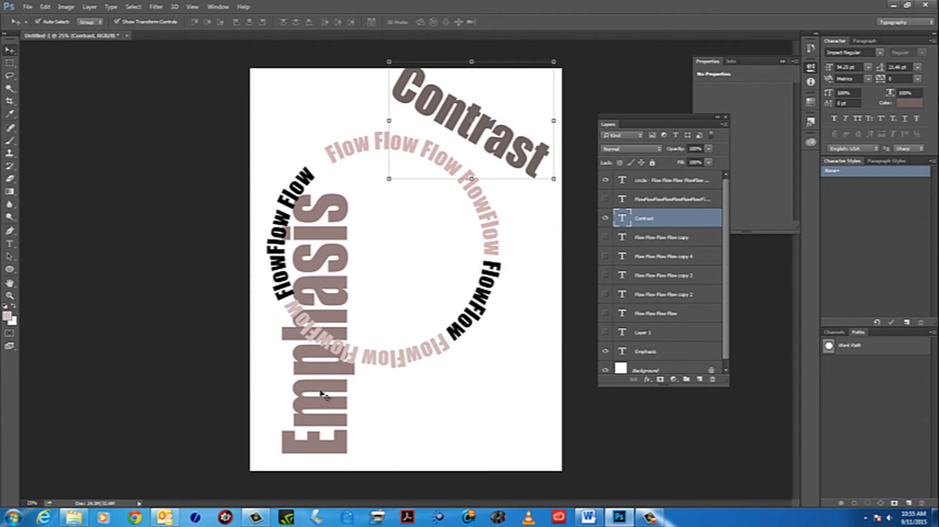
Step: Recolor the vertical Emphasis title to the muted red #835656 and commit the type
click(637, 358)
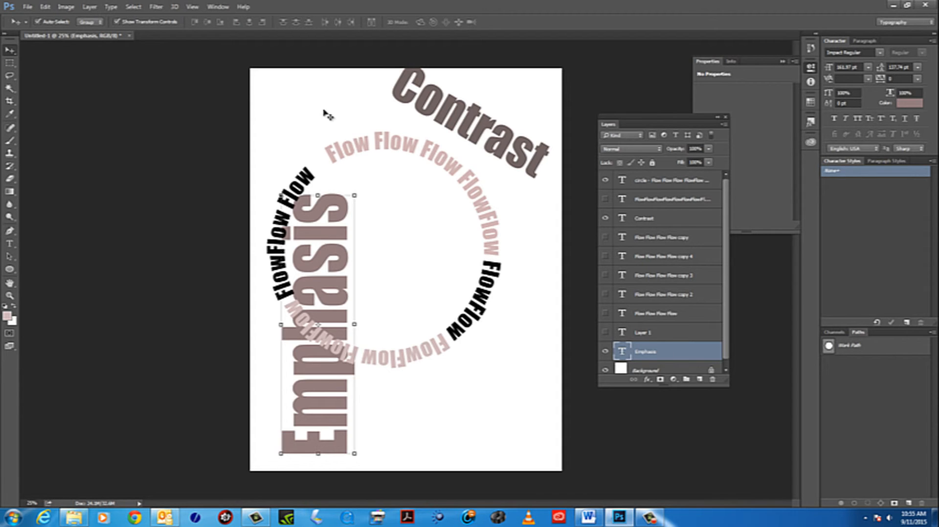
double_click(624, 353)
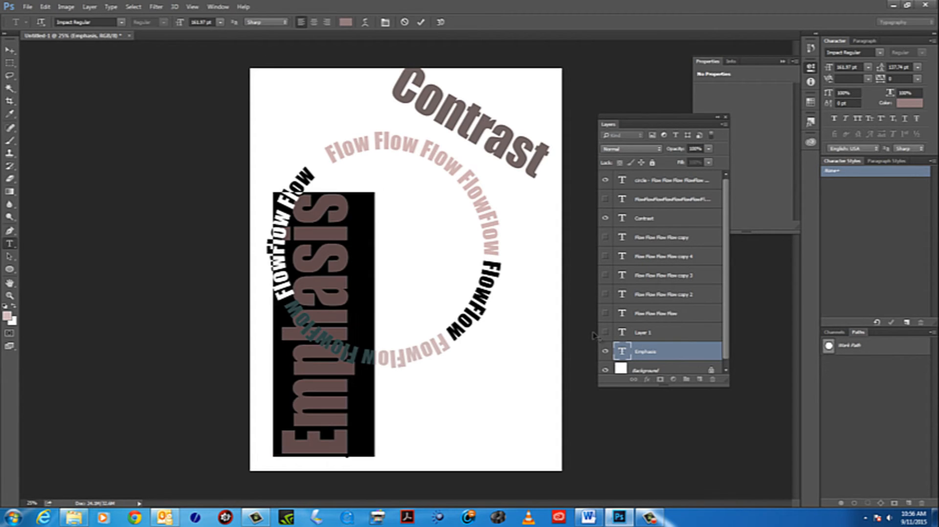
click(7, 315)
drag(422, 107, 717, 104)
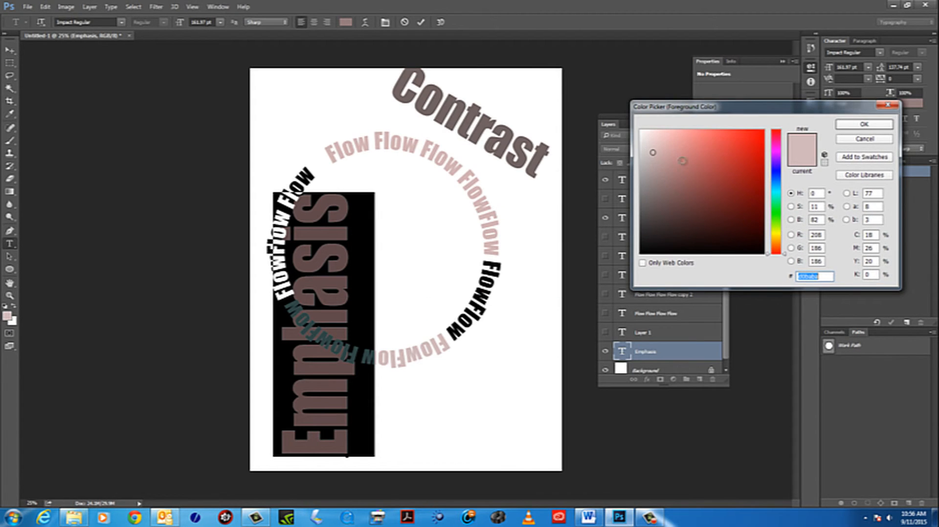
mouse_move(647, 189)
mouse_down()
mouse_move(651, 236)
mouse_move(708, 205)
mouse_up()
click(659, 197)
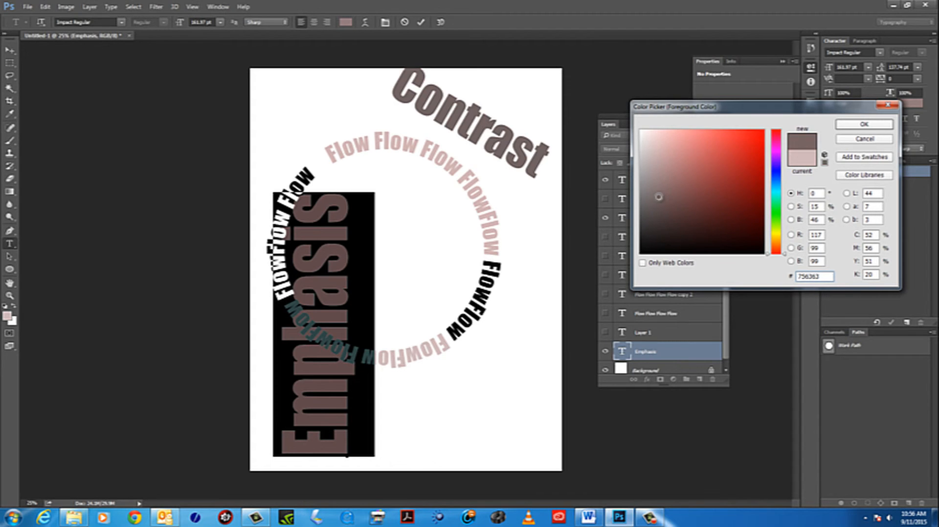
click(682, 218)
click(677, 190)
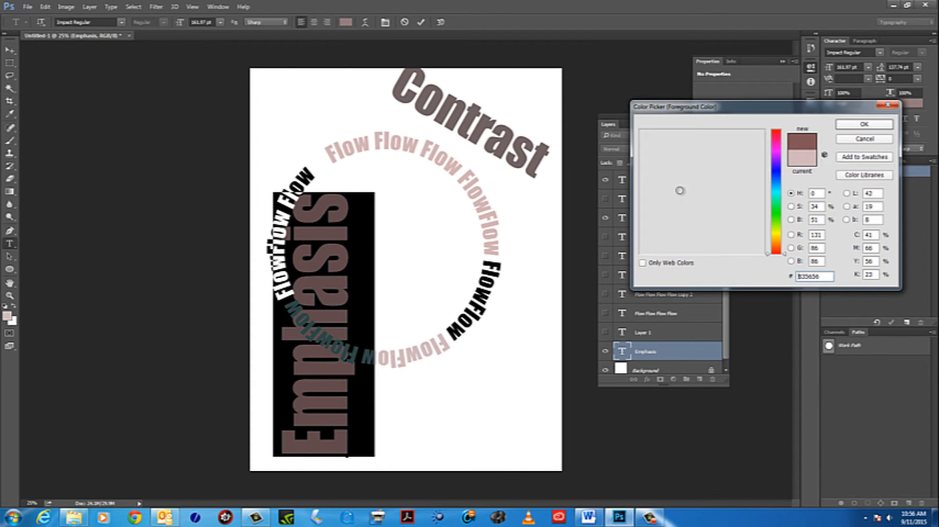
click(864, 124)
click(295, 233)
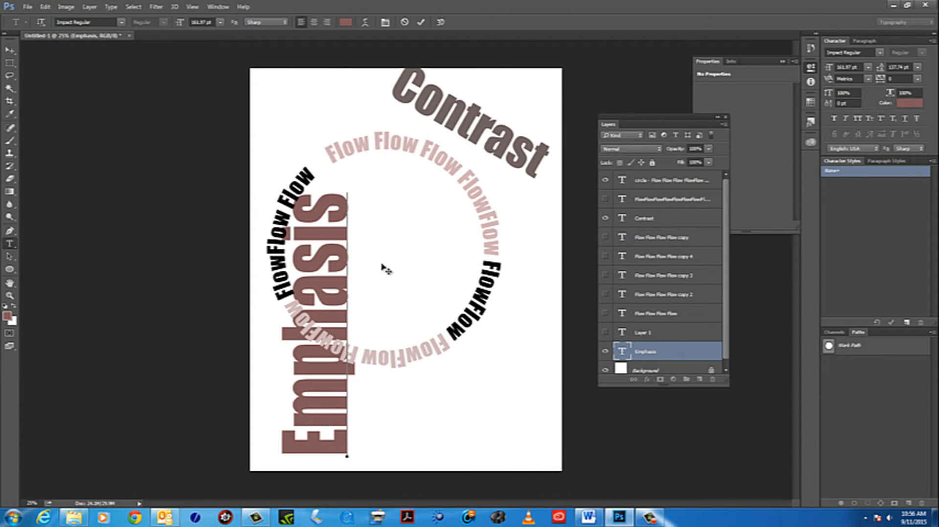
key(ctrl+Return)
key(v)
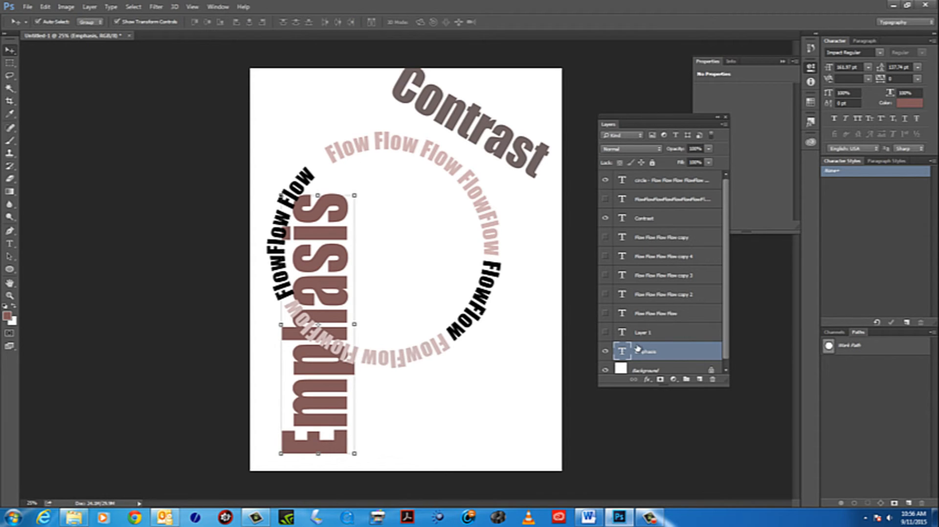
Step: Bring the Emphasis layer to the top of the layer stack and shift the title slightly right on the page
drag(636, 353, 637, 180)
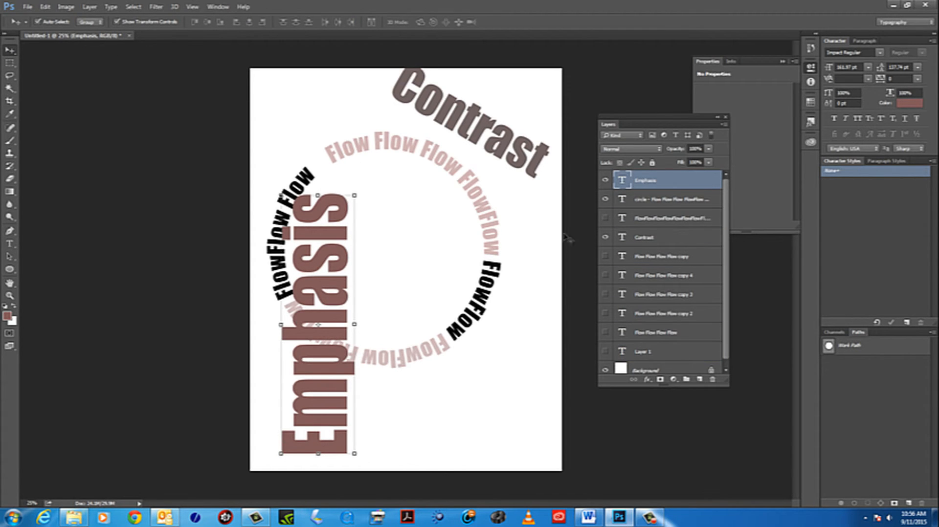
drag(336, 247, 355, 238)
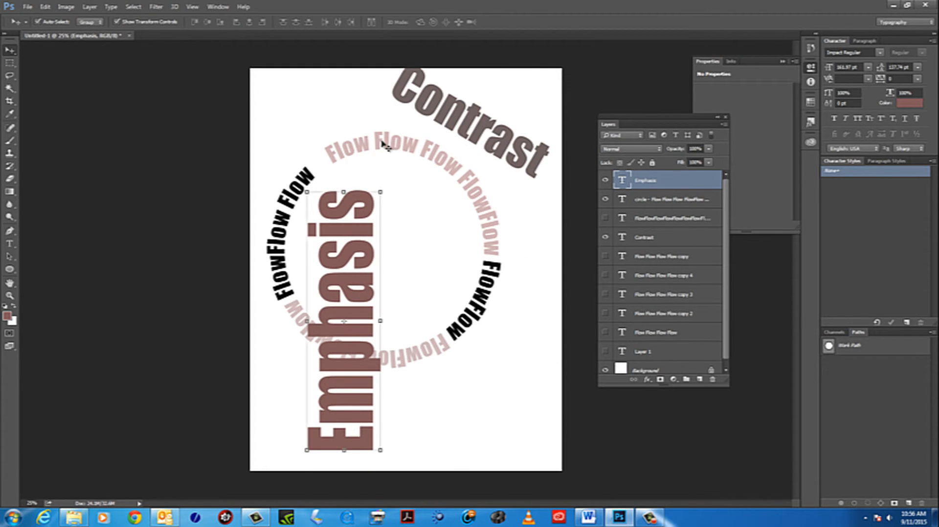
Step: Shrink the circular Flow text to about 61% width and 67% height and place it in the page's upper-left corner
click(370, 156)
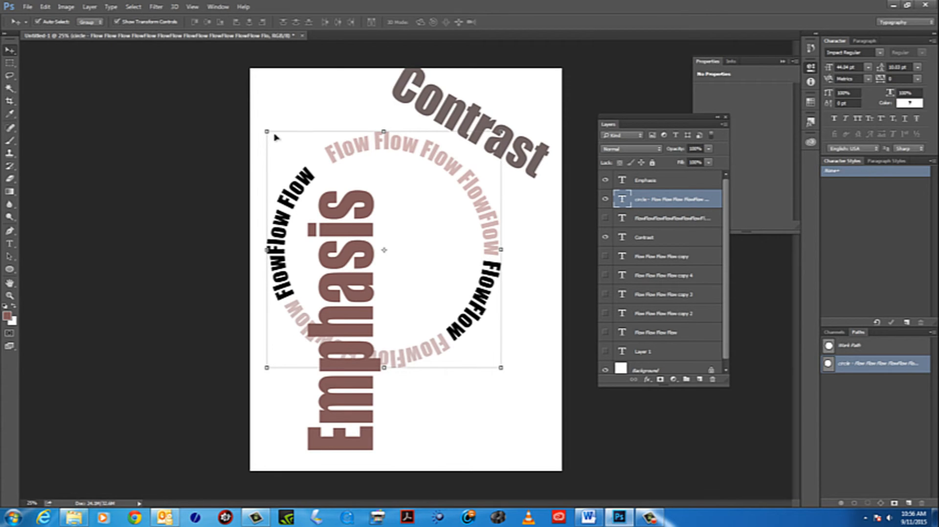
drag(268, 132, 357, 208)
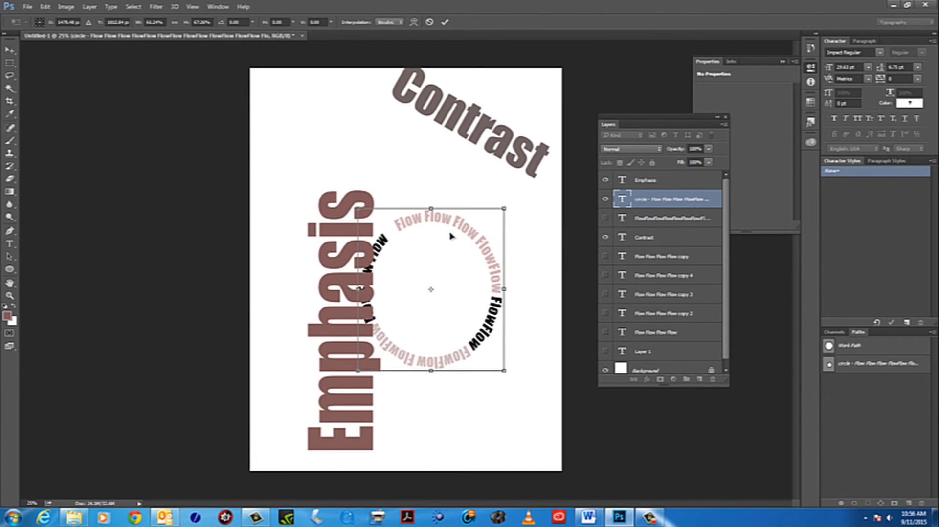
key(Return)
drag(451, 224, 355, 107)
click(430, 289)
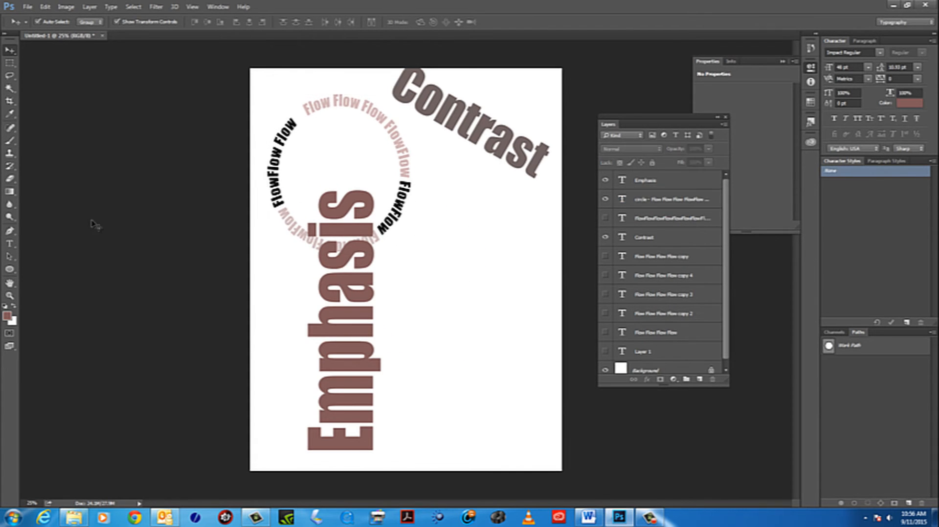
Step: Draw a heart custom shape as a path in the empty lower-right area of the page, beside the Emphasis title
drag(16, 272, 31, 269)
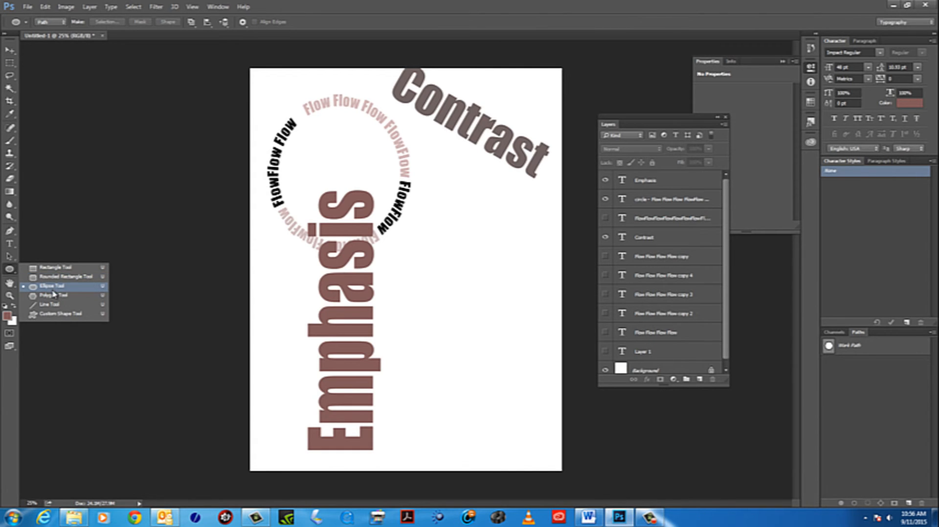
click(52, 316)
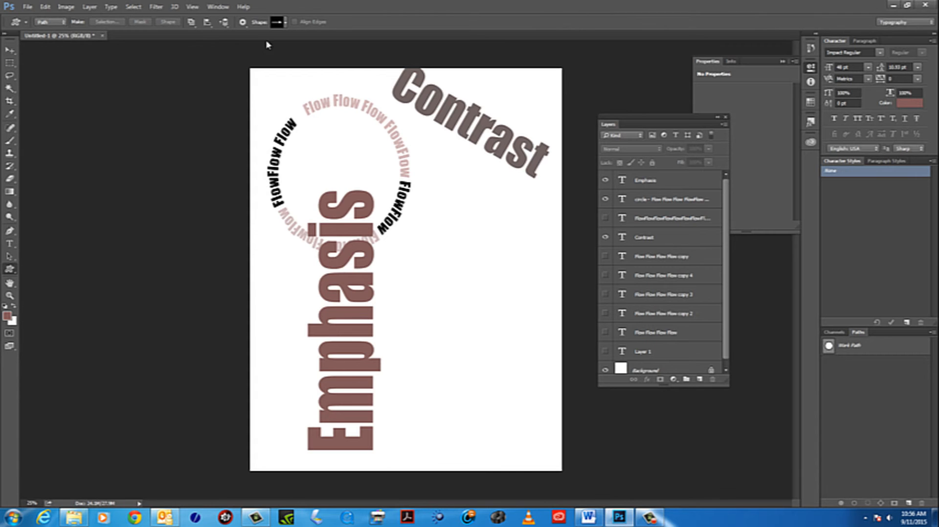
click(284, 24)
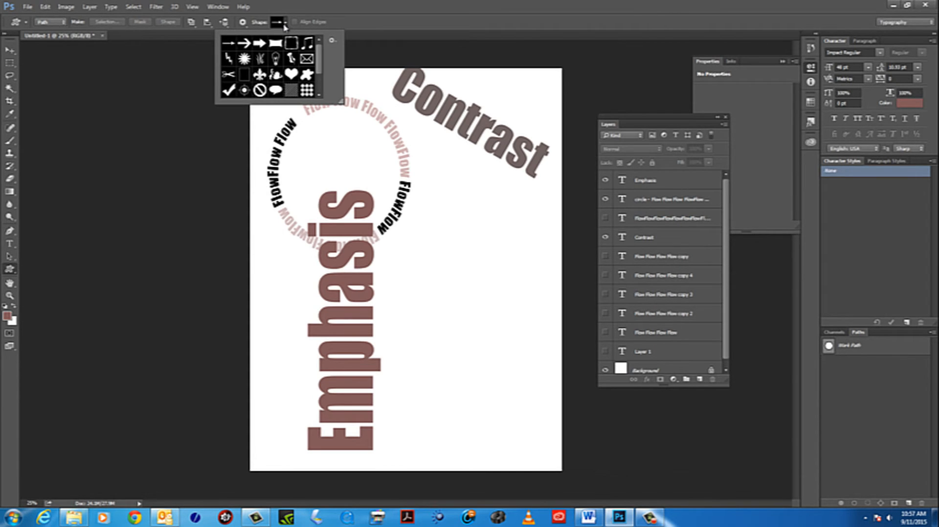
double_click(275, 74)
click(286, 24)
drag(318, 56, 318, 76)
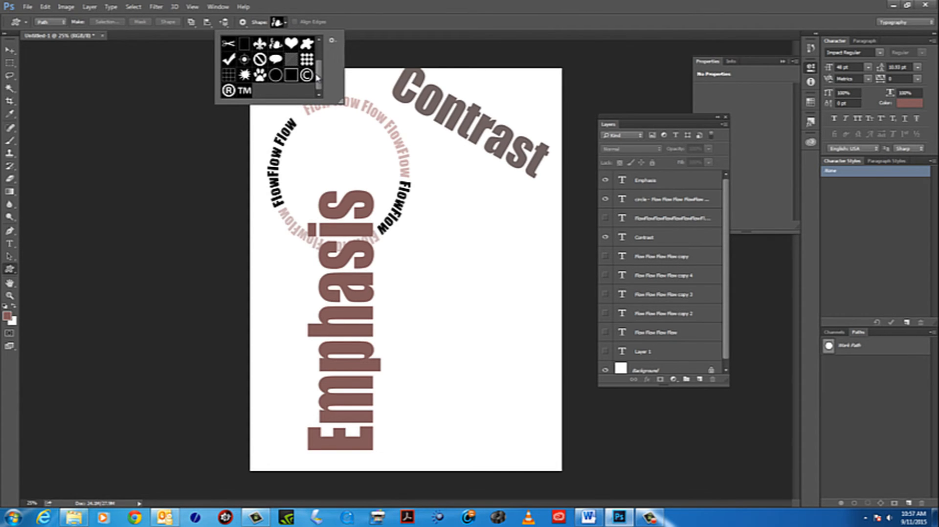
click(292, 43)
drag(412, 263, 542, 404)
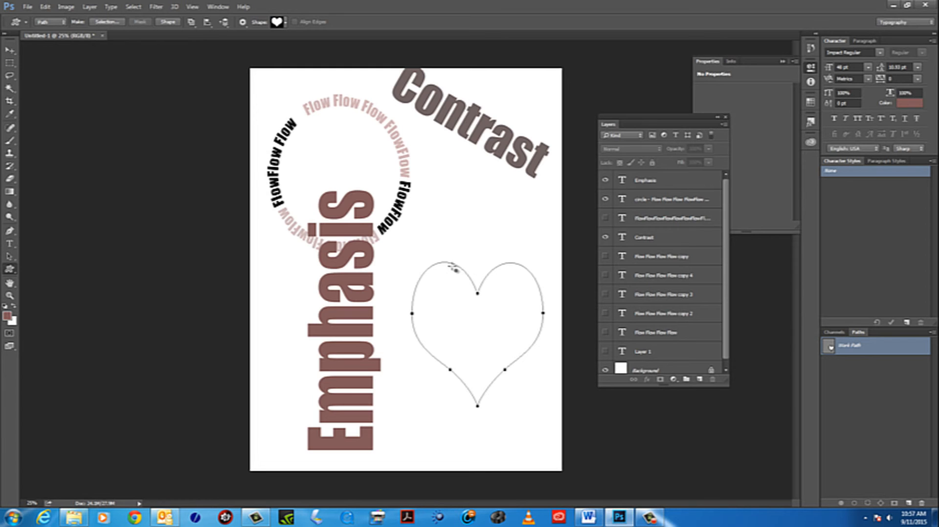
Step: Start horizontal text on the upper-left curve of the heart path and enter "Flow "
click(9, 244)
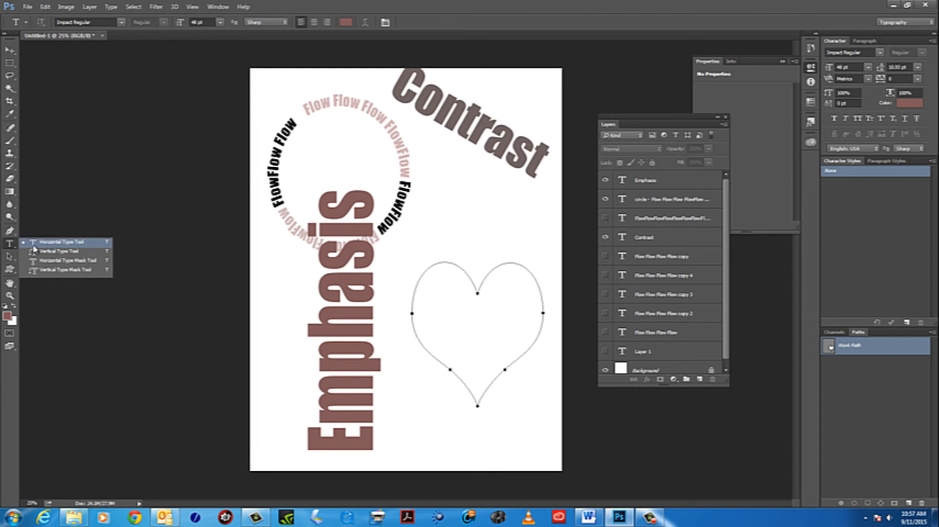
click(49, 243)
click(421, 275)
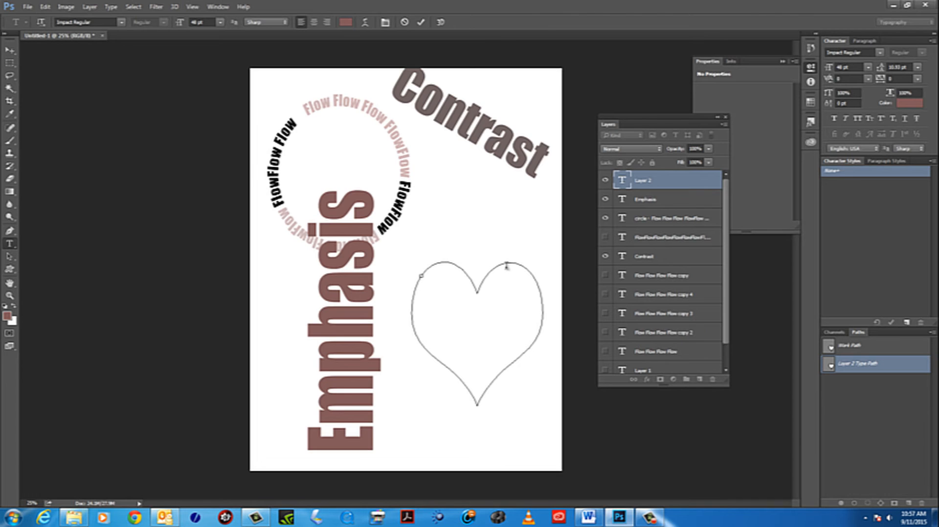
text(Flow)
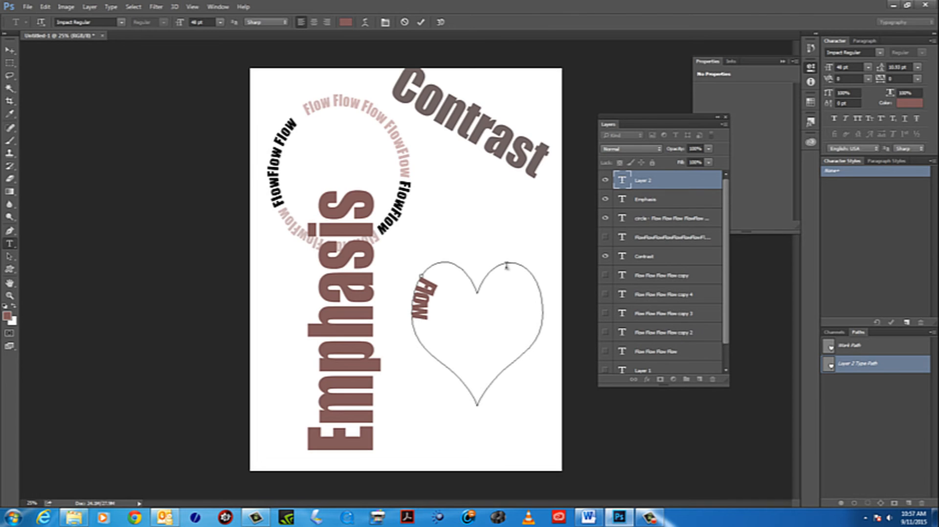
Step: Copy the word Flow and paste it repeatedly along the heart path until the text reaches the upper-right curve
drag(424, 322, 404, 273)
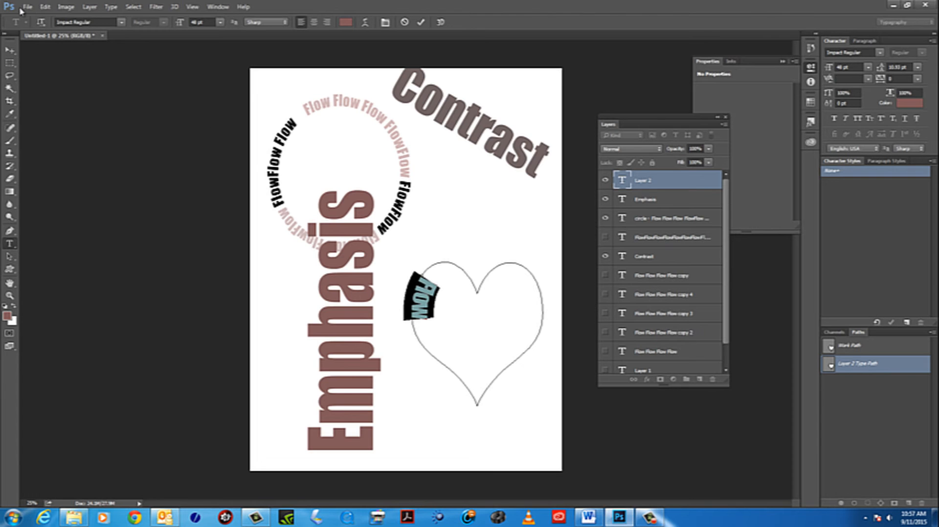
click(45, 7)
click(59, 72)
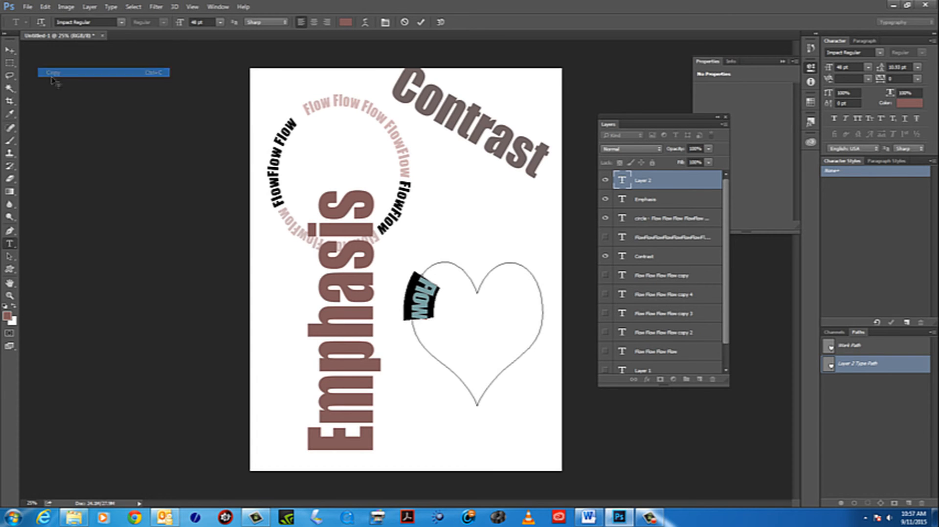
click(428, 321)
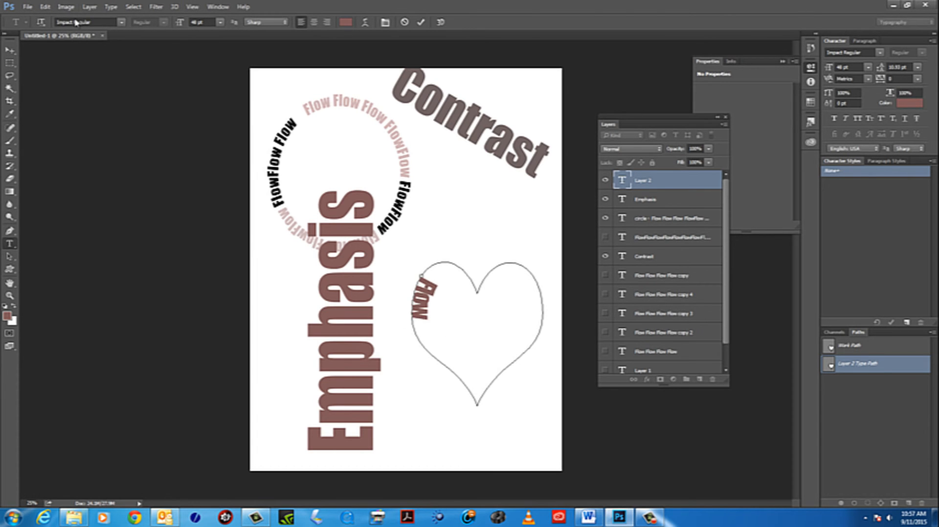
click(45, 7)
click(66, 96)
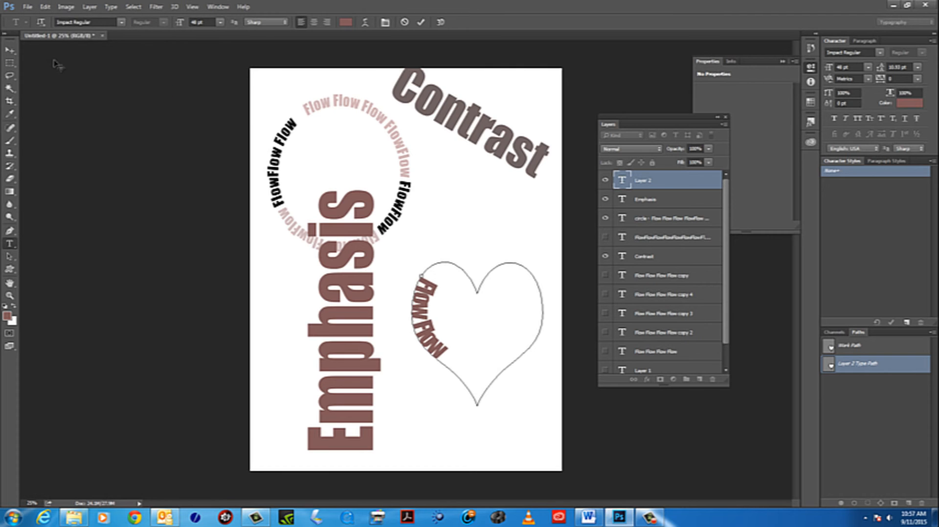
click(46, 7)
click(63, 92)
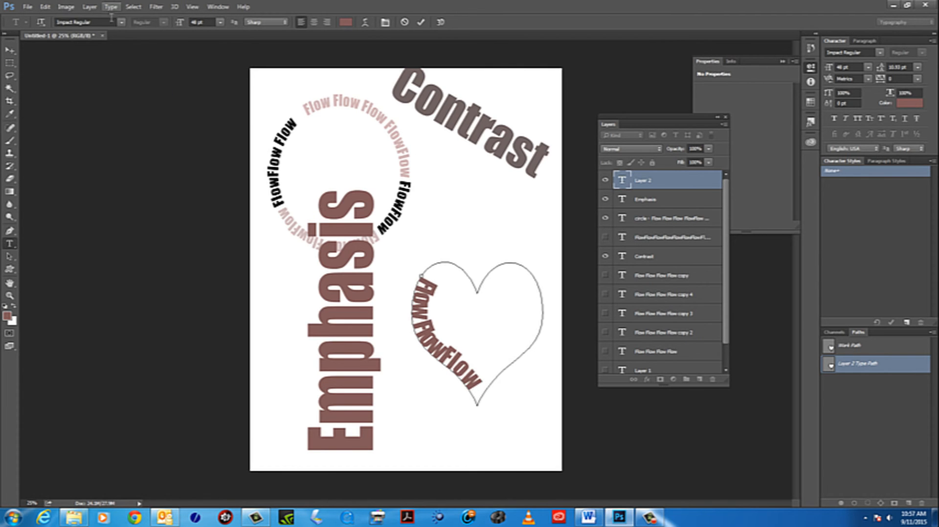
click(45, 6)
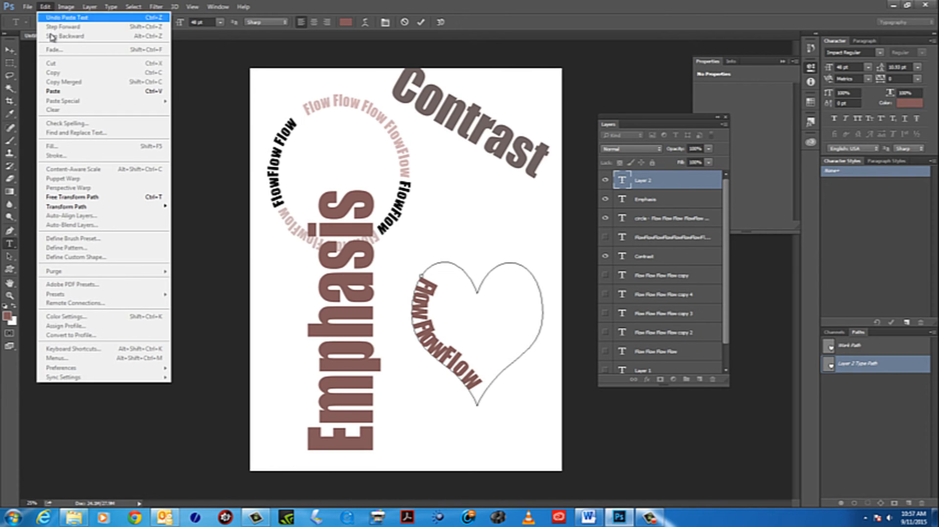
click(62, 92)
click(47, 7)
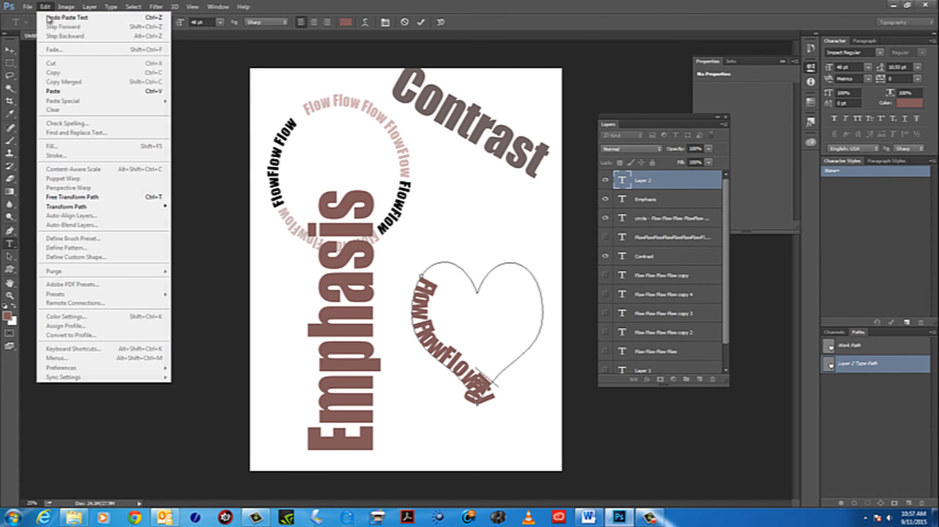
click(63, 92)
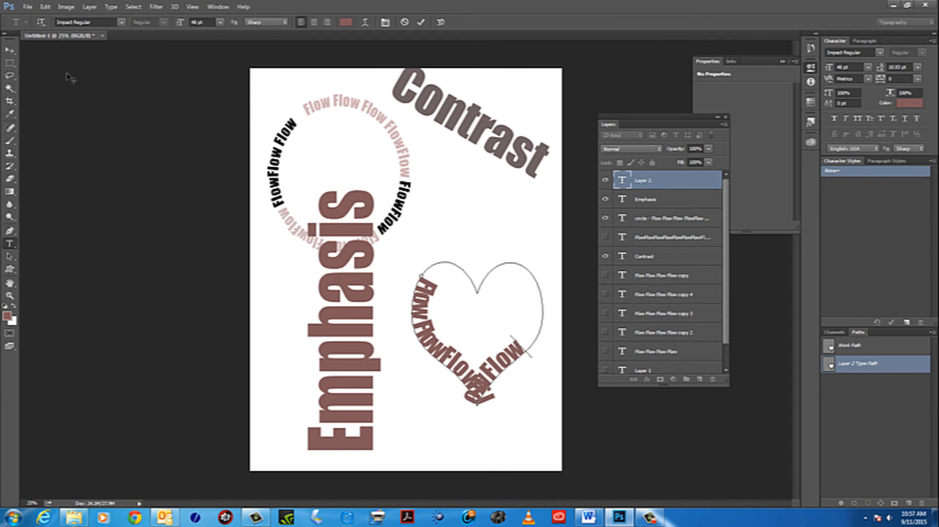
click(45, 7)
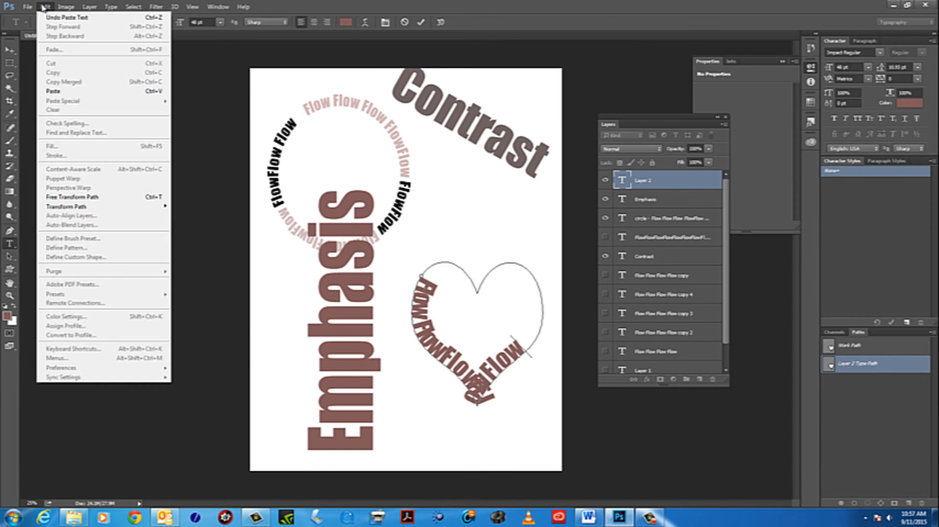
click(60, 93)
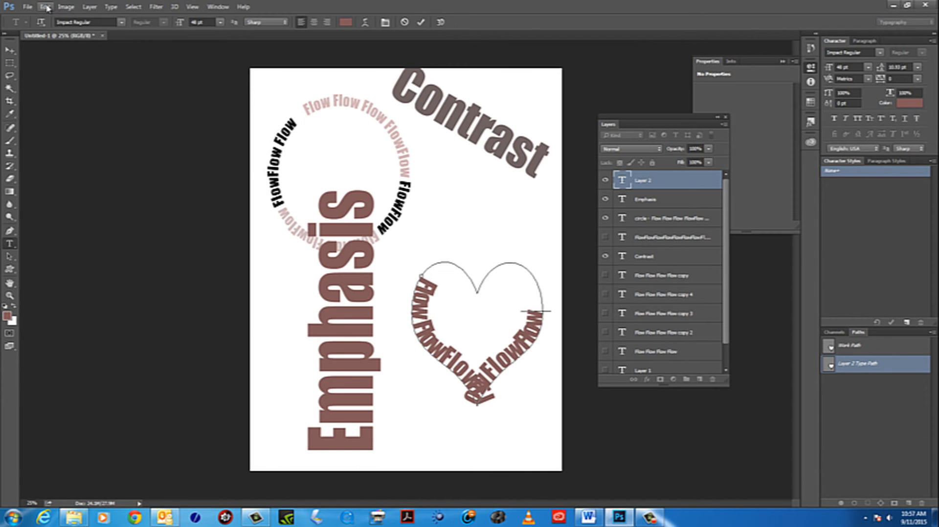
click(45, 6)
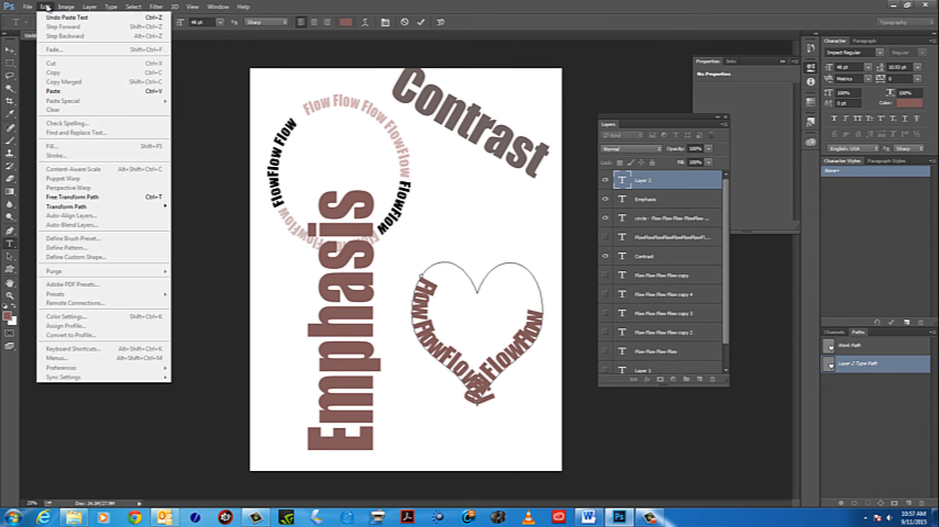
click(59, 91)
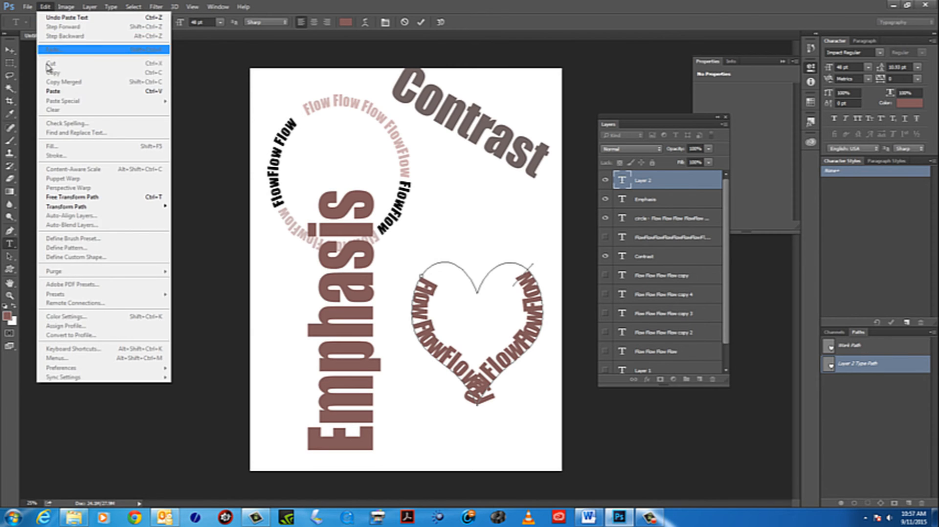
click(57, 91)
Step: Enlarge the heart-shaped Flow text to about 133% toward the upper left and commit the transform
click(9, 50)
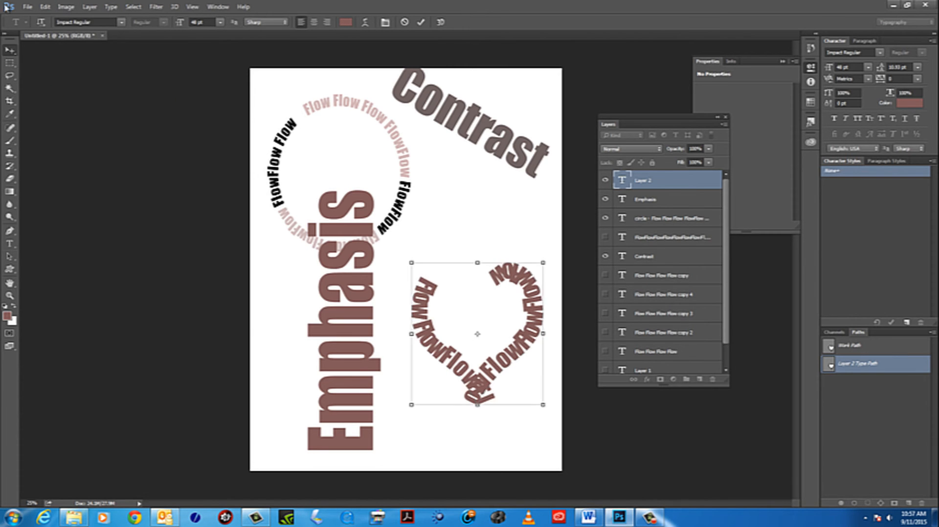
drag(411, 264, 348, 210)
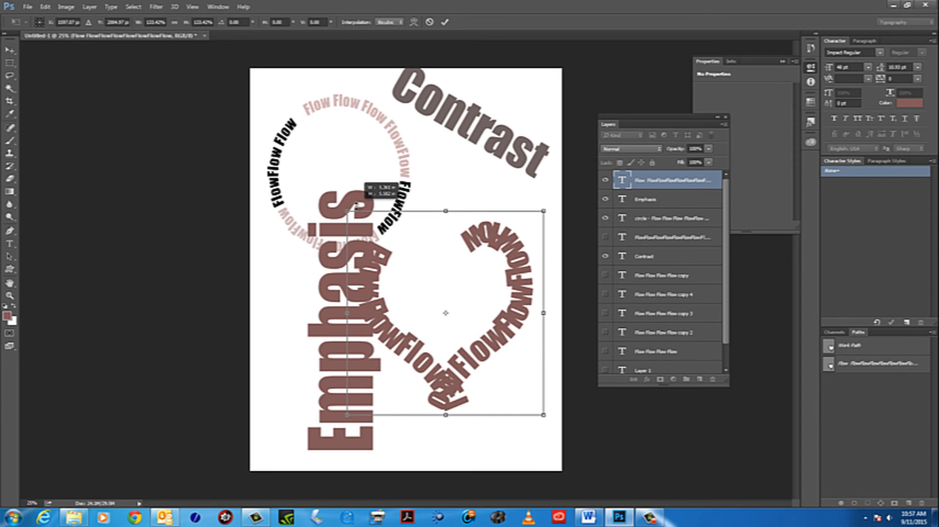
key(Return)
Step: Set the font size of all the heart-shaped Flow text to 14 pt
double_click(625, 180)
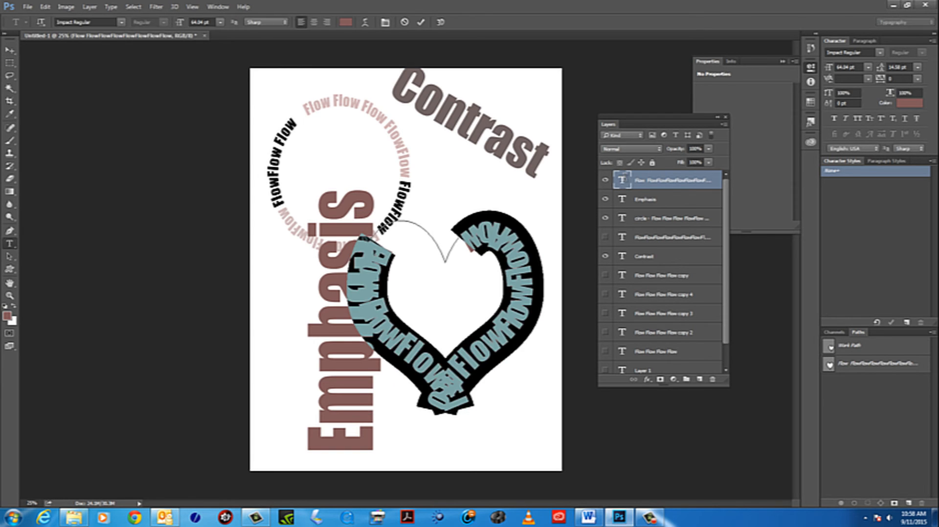
click(218, 24)
click(211, 113)
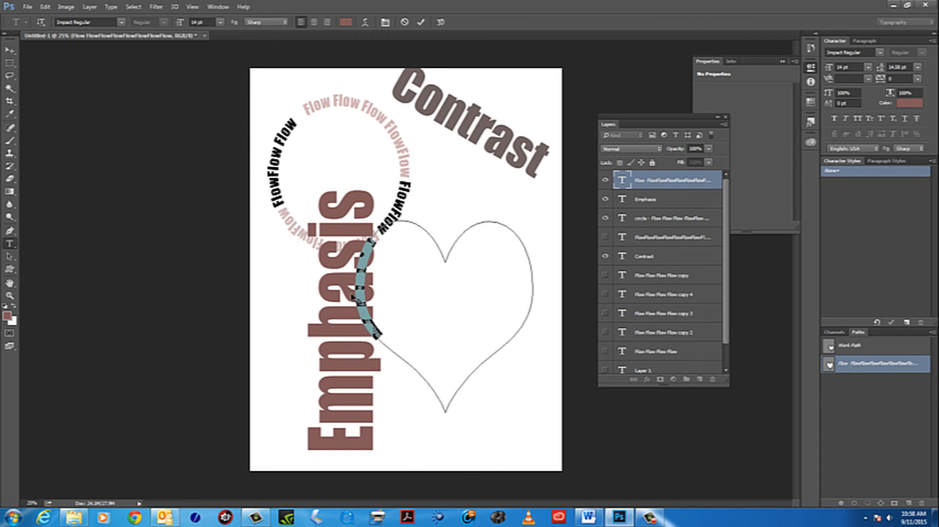
click(363, 273)
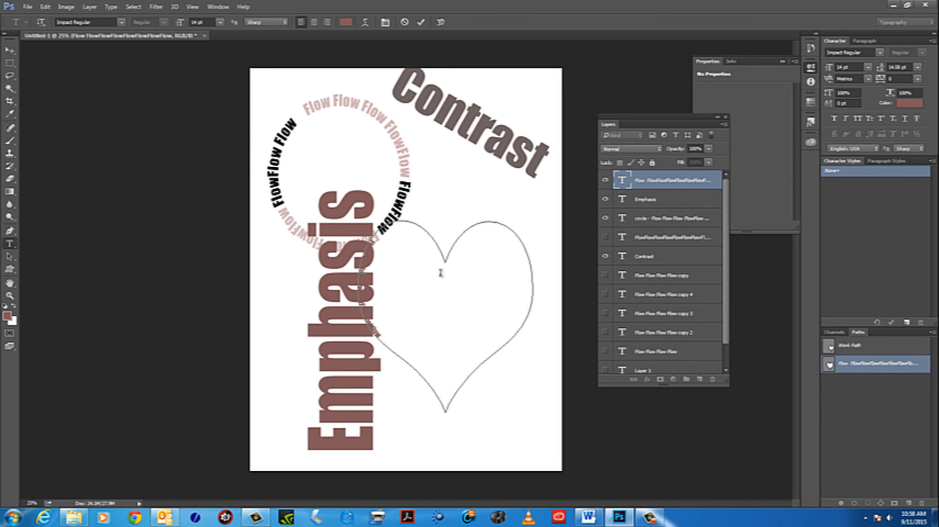
Step: Set the heart-shaped Flow text's font size to 30 pt and move it right, clear of the Emphasis title
double_click(622, 180)
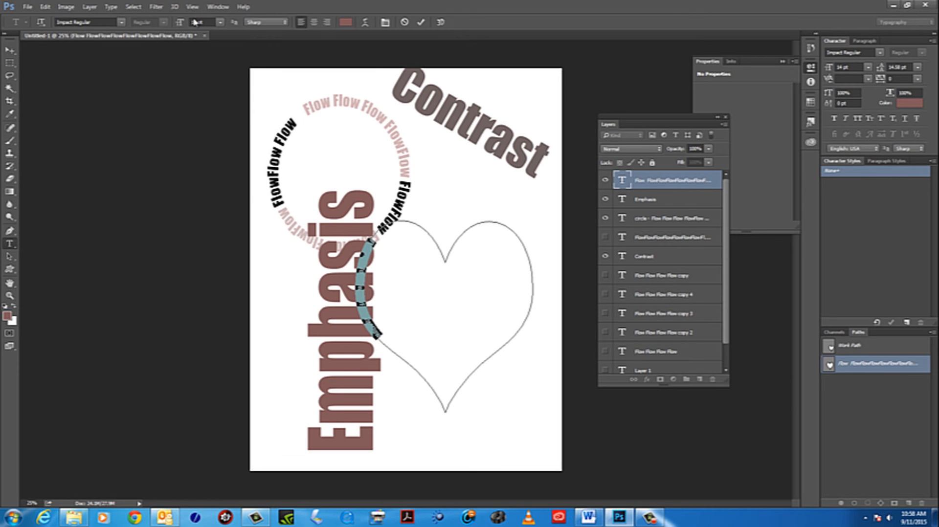
click(220, 22)
click(215, 147)
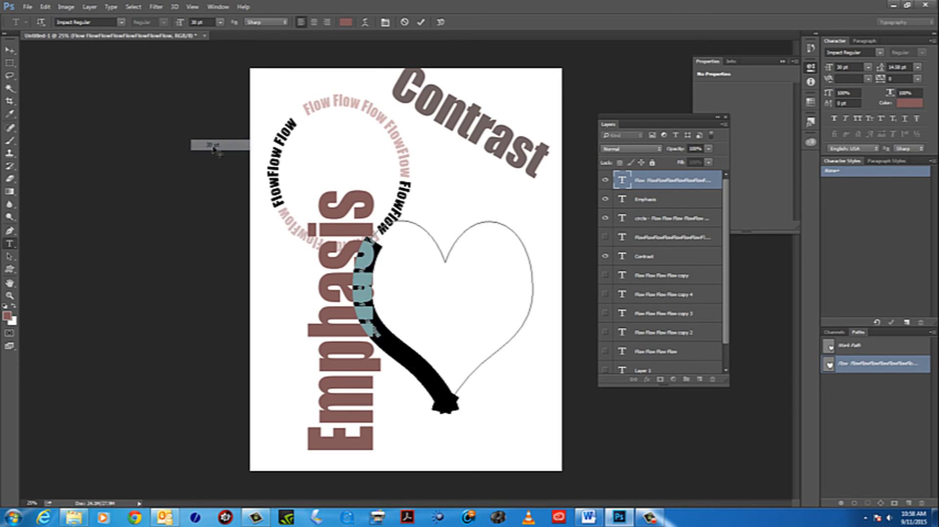
click(473, 292)
click(9, 49)
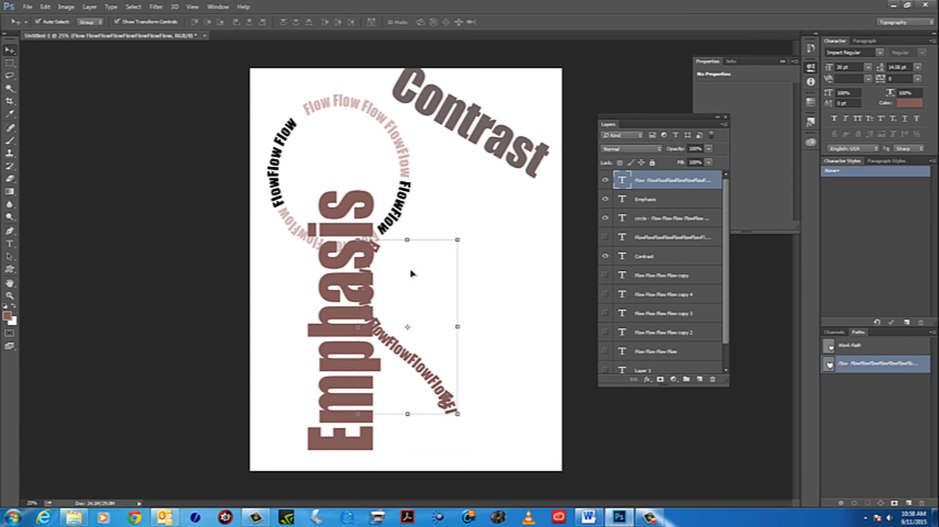
drag(401, 369, 454, 370)
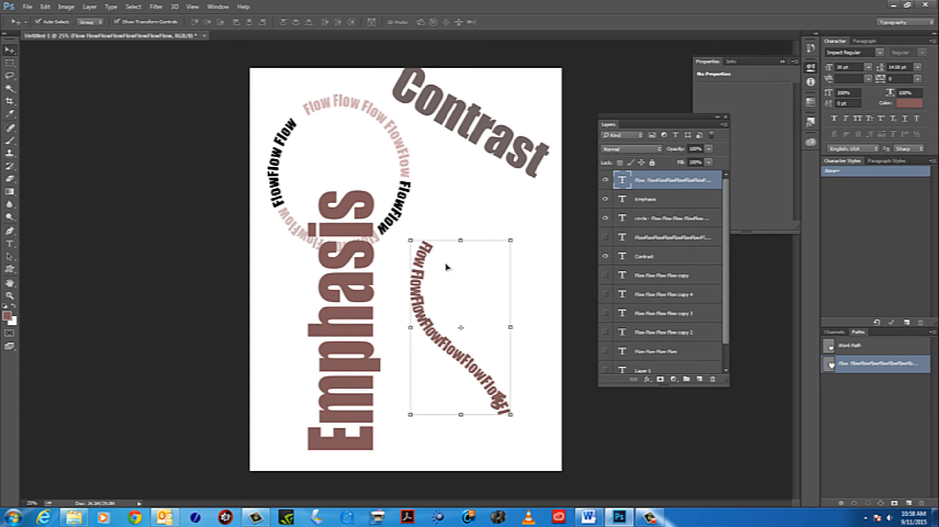
Step: Copy the whole Flow text on the heart path and paste it at its end to continue around the right side
click(9, 243)
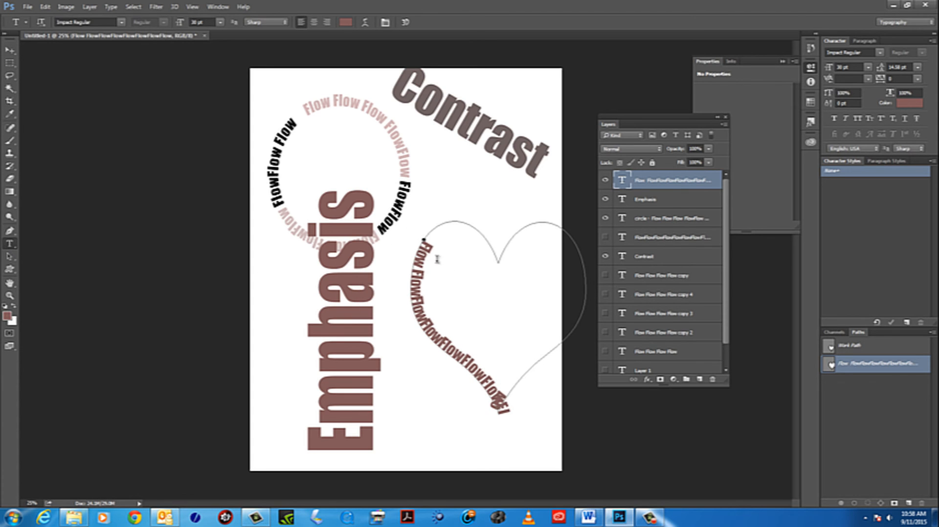
drag(427, 241, 542, 401)
click(45, 7)
click(62, 69)
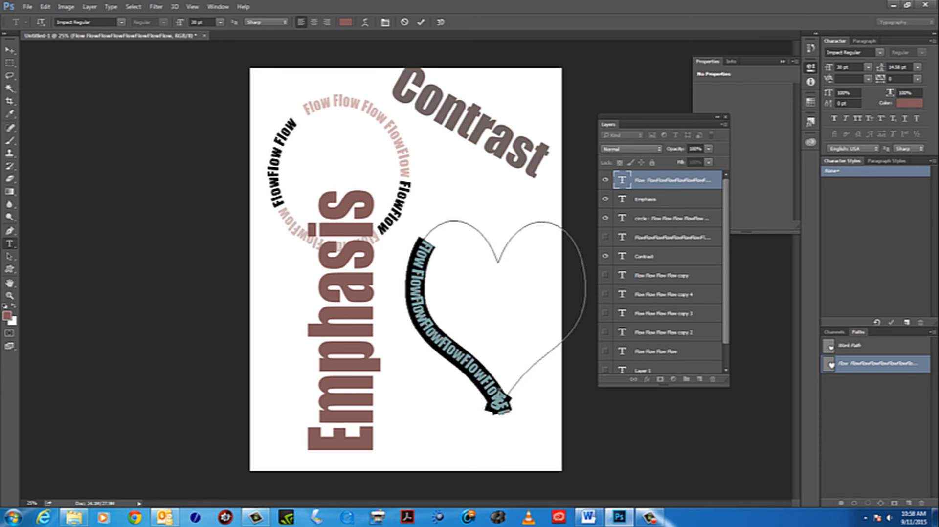
click(511, 381)
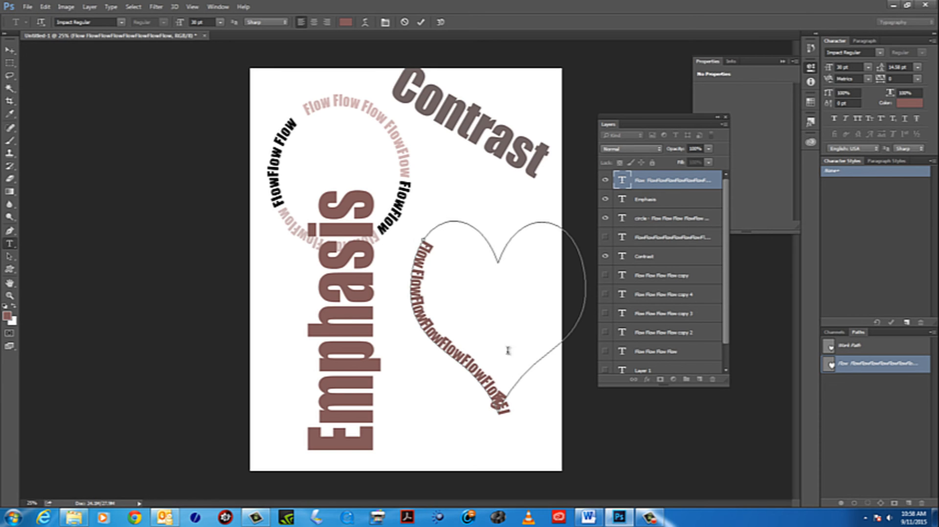
click(49, 7)
click(62, 91)
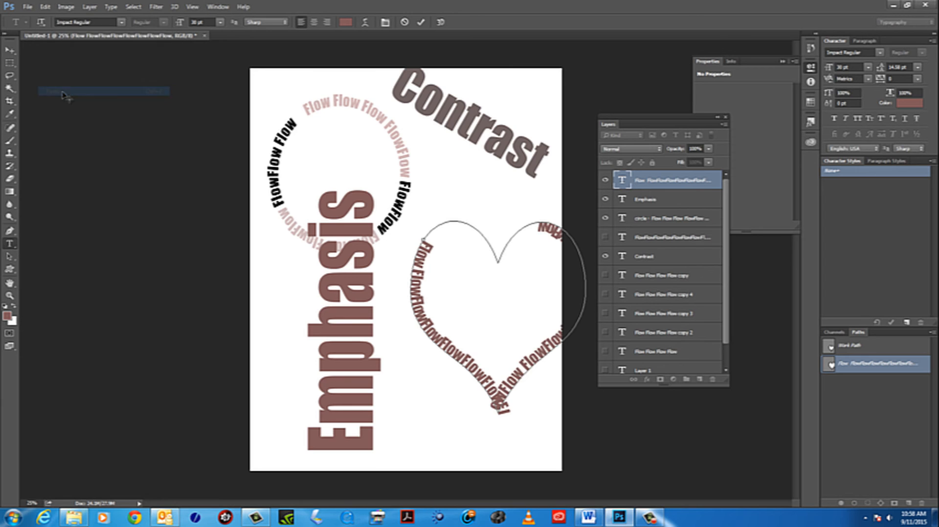
Step: Shrink the heart-shaped Flow text to about 21.7 pt and fit it on the page beside the Emphasis title
click(10, 50)
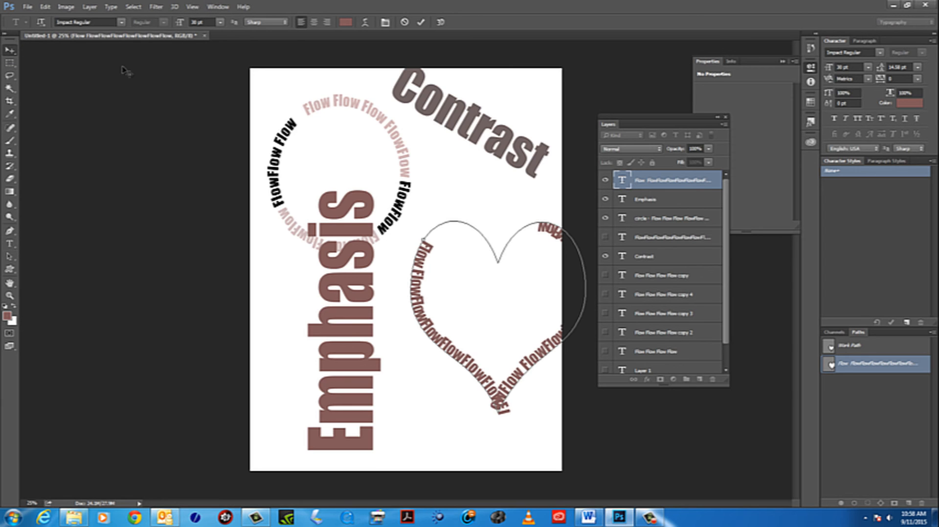
drag(430, 268, 411, 252)
click(393, 223)
key(Return)
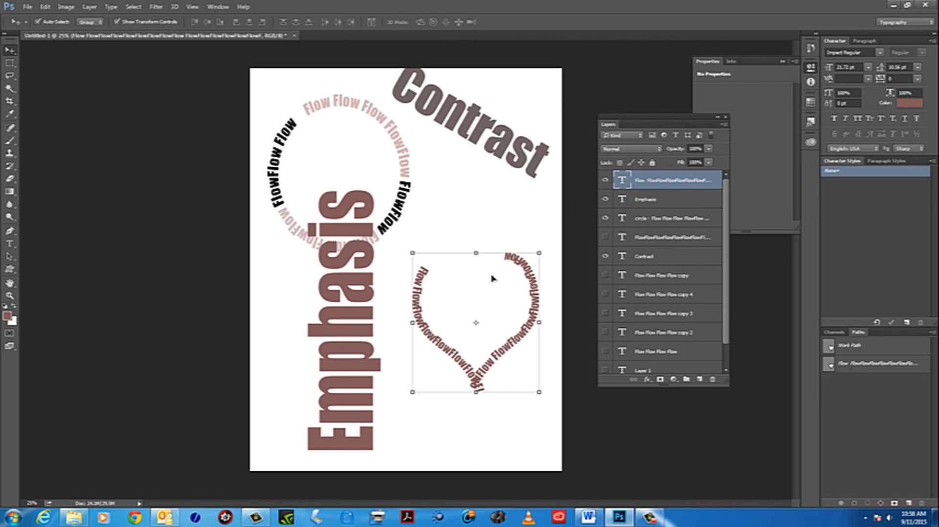
Step: Lower the heart-shaped Flow text layer's opacity to about 70%
double_click(622, 181)
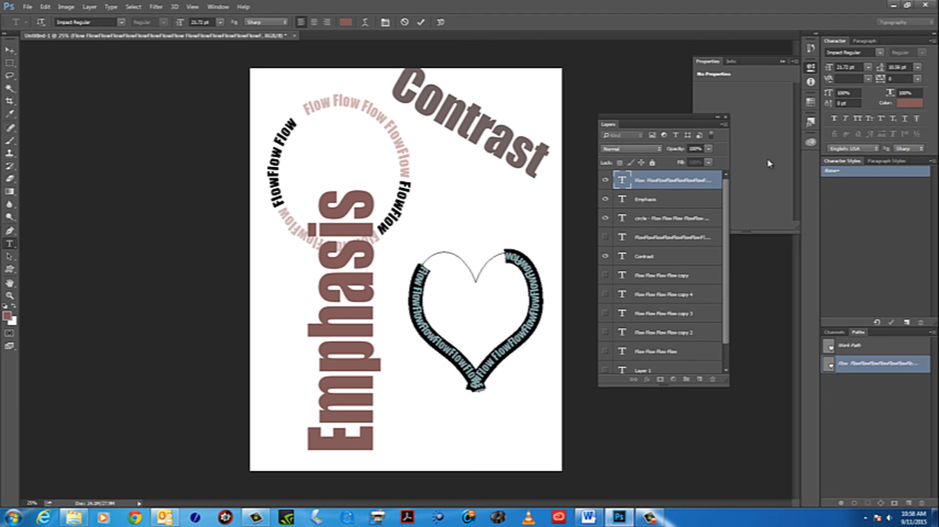
click(708, 149)
mouse_move(709, 162)
mouse_down()
mouse_move(683, 163)
mouse_move(694, 162)
mouse_up()
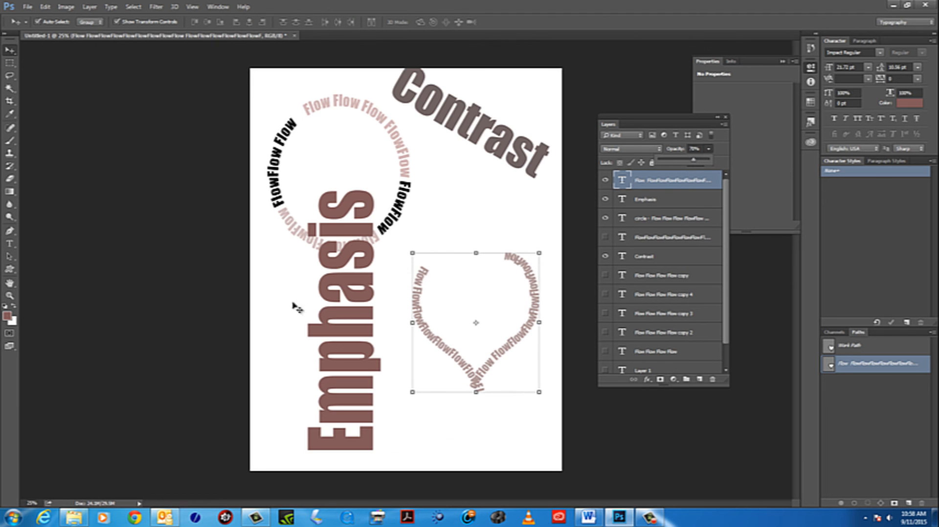
Step: Duplicate the heart-shaped Flow text, scale the copy to about 63% and place it inside the original heart
click(14, 50)
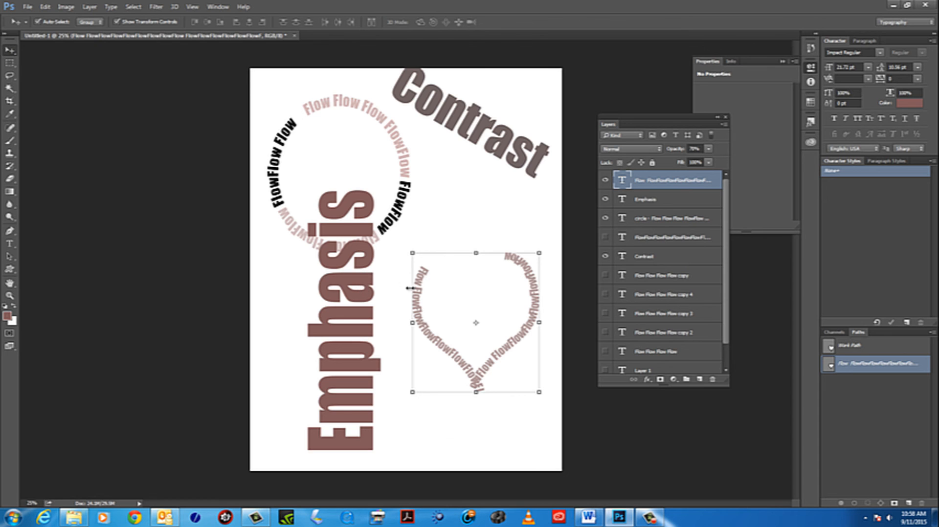
mouse_move(423, 282)
mouse_down()
mouse_move(435, 264)
mouse_move(442, 301)
mouse_move(445, 270)
mouse_move(455, 321)
mouse_move(421, 272)
mouse_up()
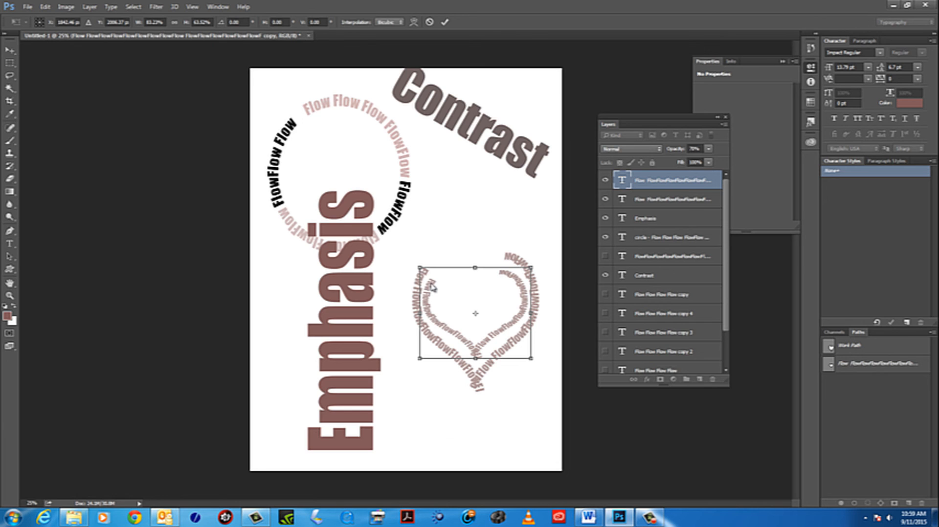
key(alt+space)
key(Escape)
key(v)
click(435, 195)
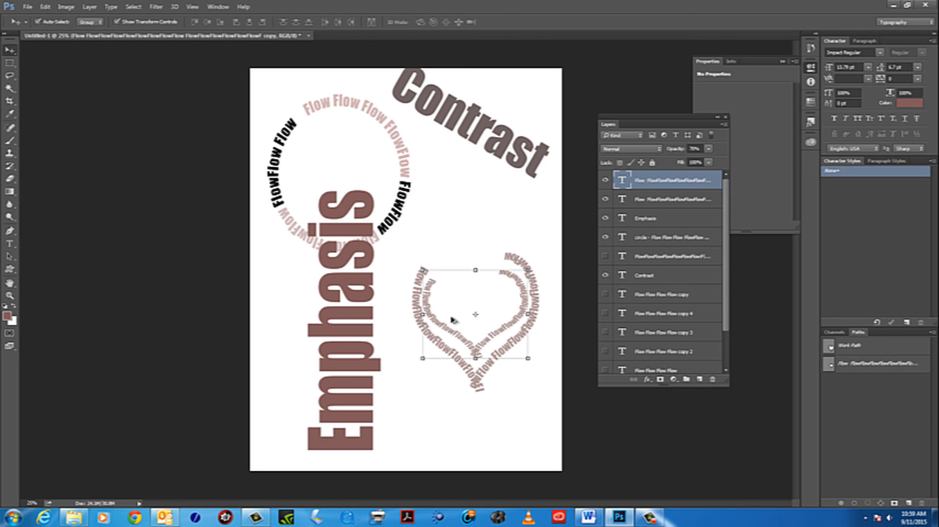
Step: Duplicate the inner heart-shaped Flow text, scale the copy to below 80% and center it inside as a third nested heart
drag(425, 296, 455, 294)
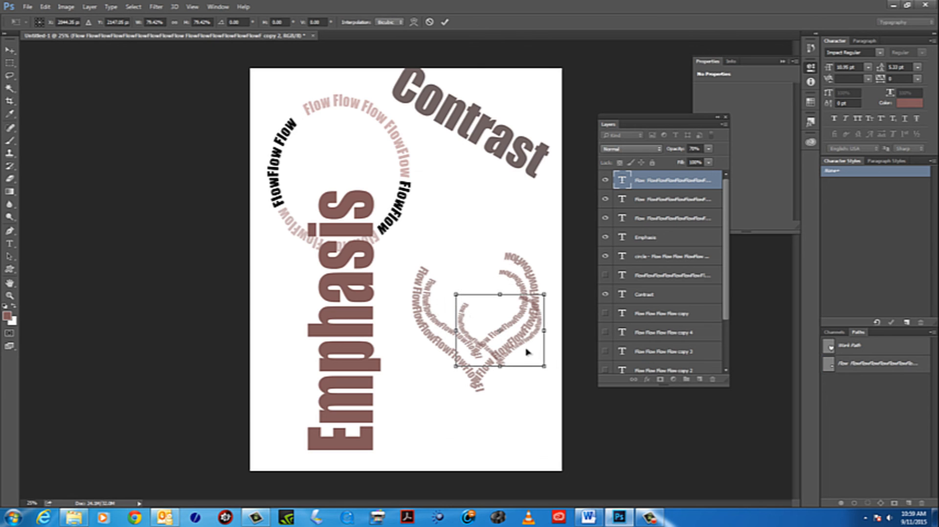
mouse_move(505, 322)
mouse_down()
mouse_move(498, 290)
mouse_move(498, 321)
mouse_up()
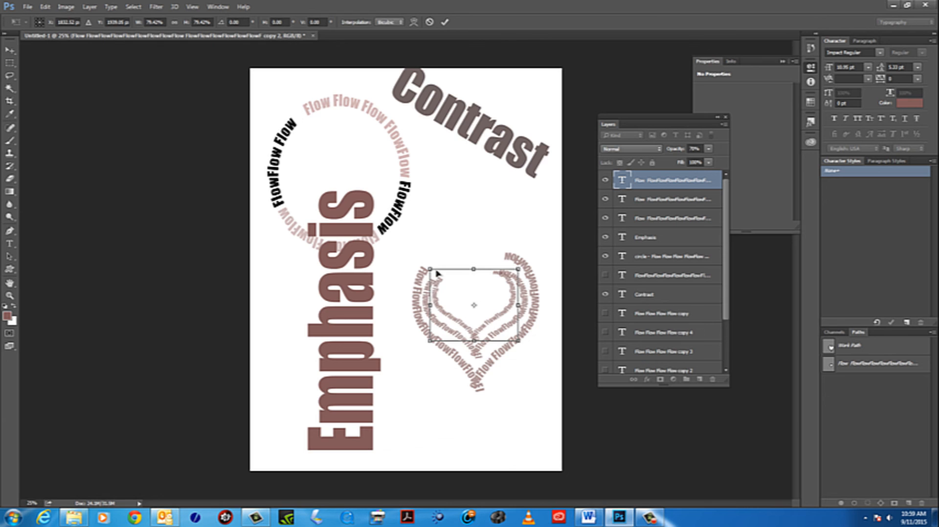
drag(430, 270, 438, 277)
drag(498, 321, 496, 322)
key(Return)
click(531, 392)
click(444, 227)
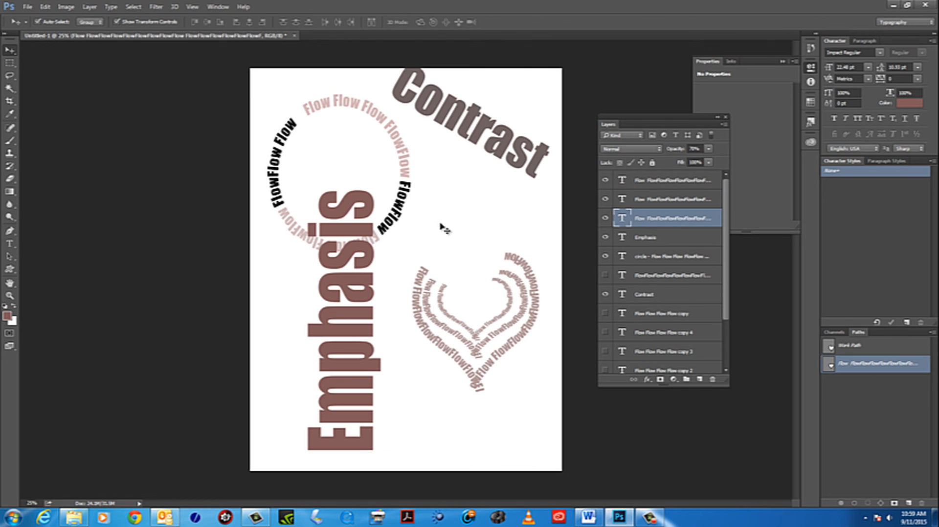
Step: Move the circular Flow text up and slightly right so it overlaps the Contrast title
drag(411, 251, 422, 224)
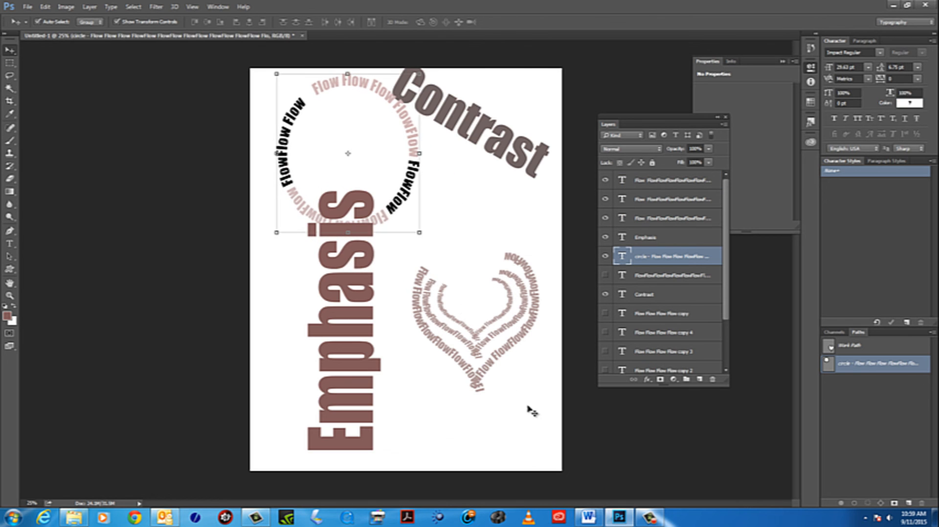
Step: Rotate all three nested heart texts together about -30°, enlarge them to about 198% and position them running off the page's lower right side
drag(527, 403, 352, 290)
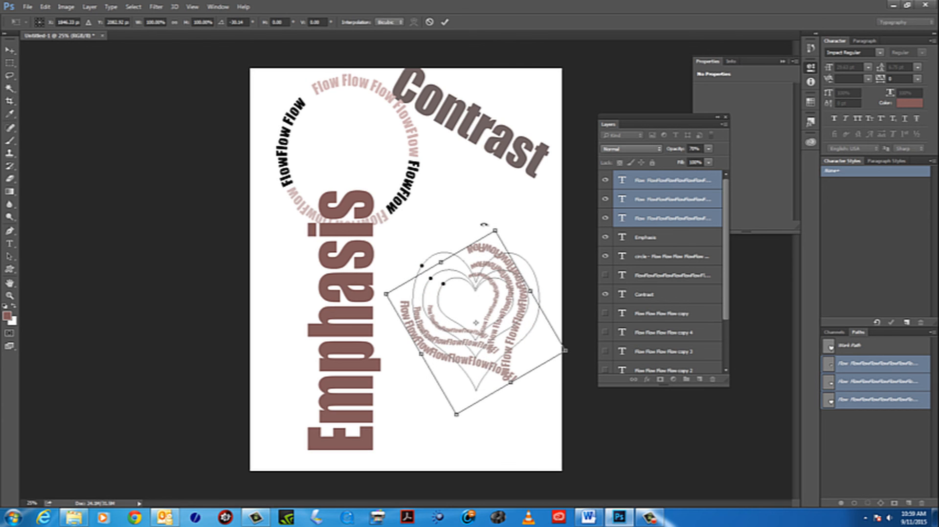
drag(498, 229, 534, 49)
drag(509, 317, 527, 437)
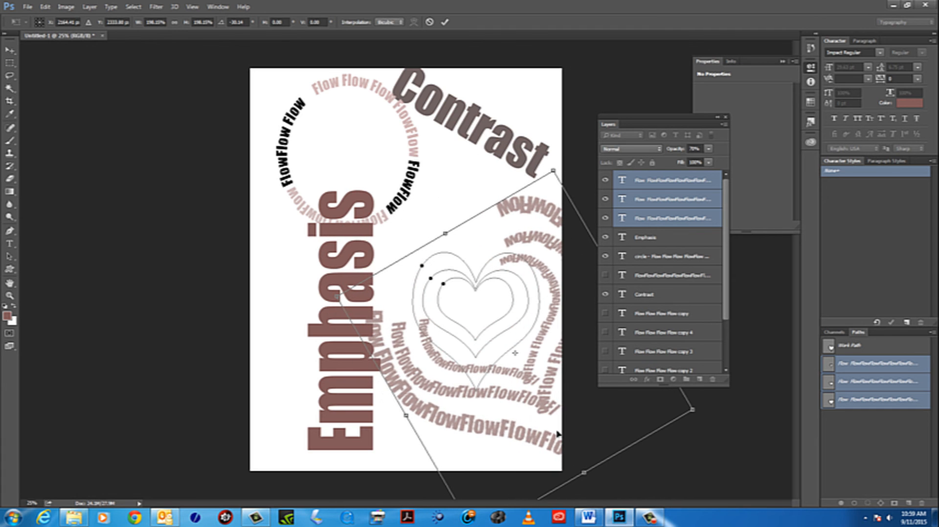
key(Return)
click(734, 487)
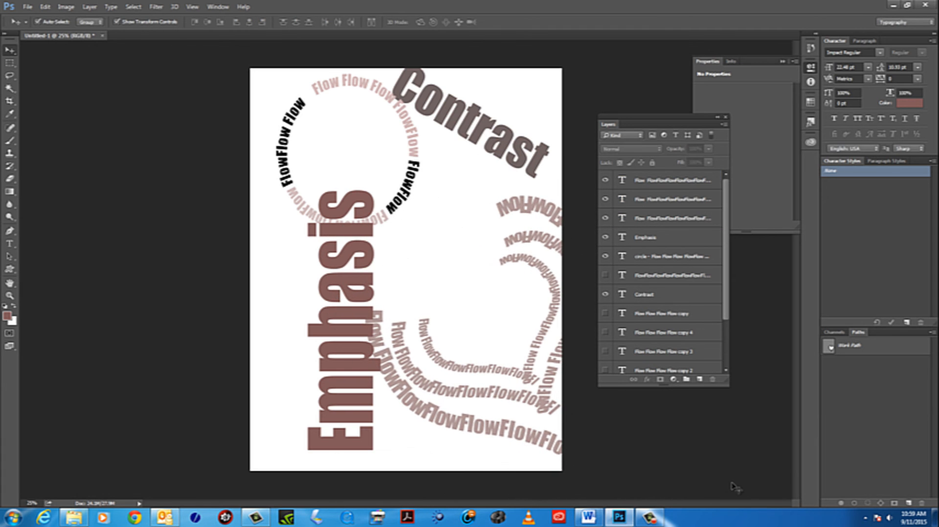